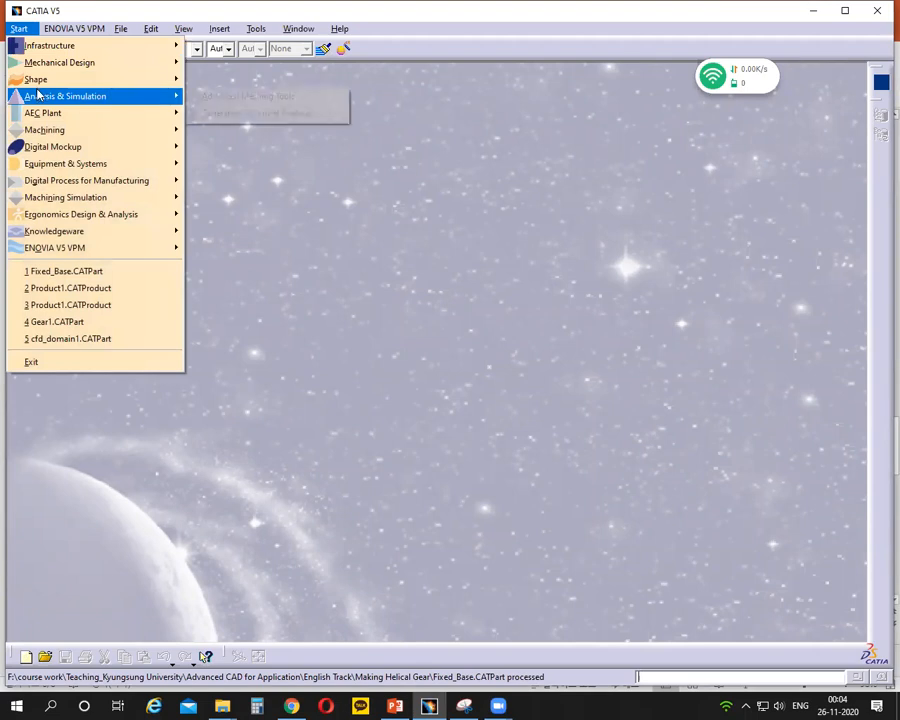
- Open a new product in the DMU Kinematics workbench
mouse_move(157, 149)
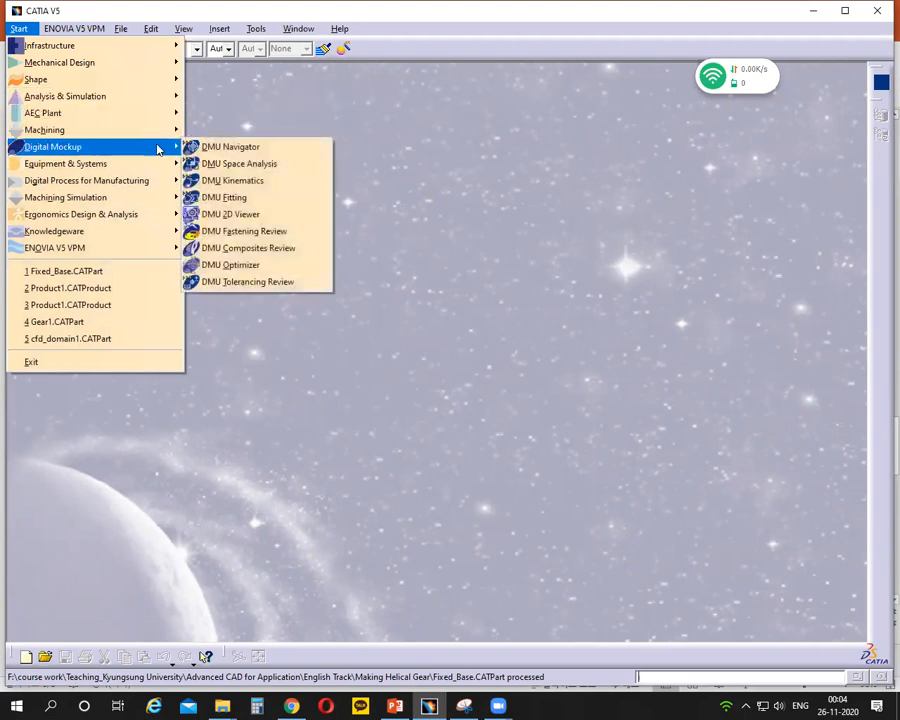
left_click(229, 180)
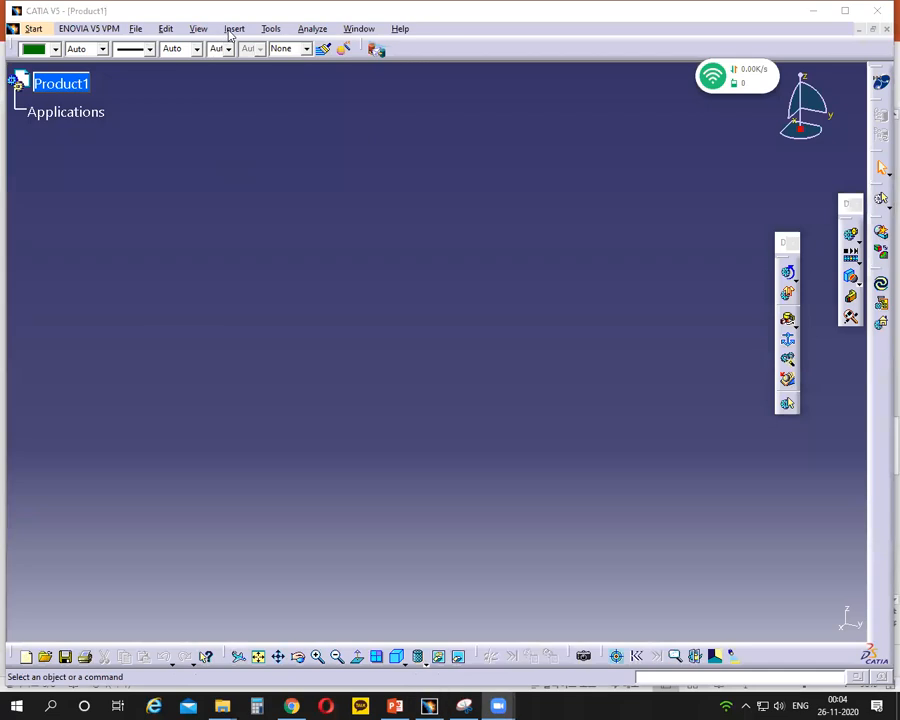
left_click(232, 29)
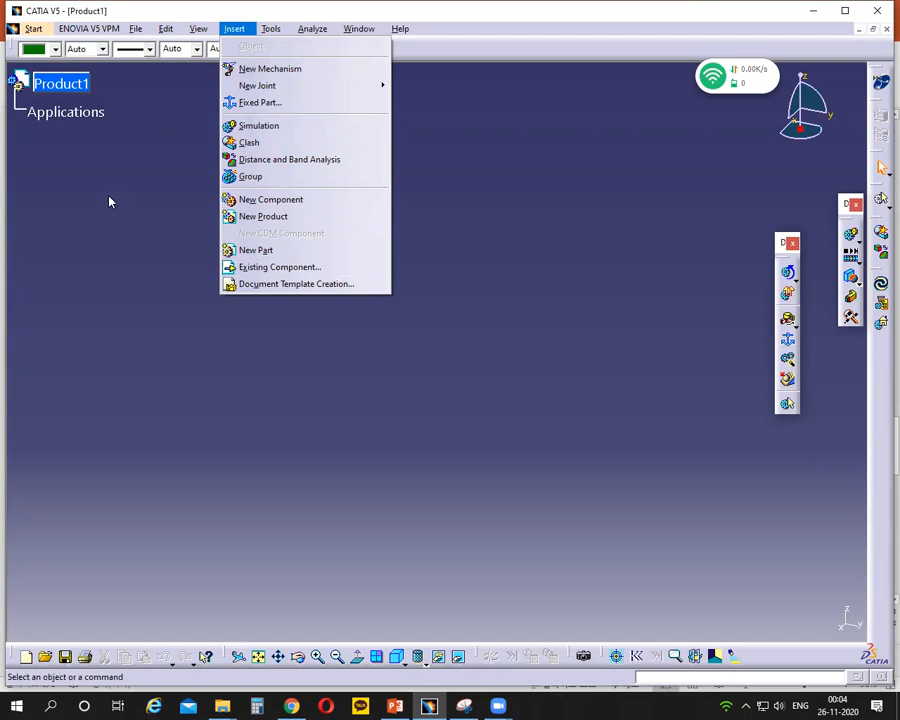
left_click(92, 108)
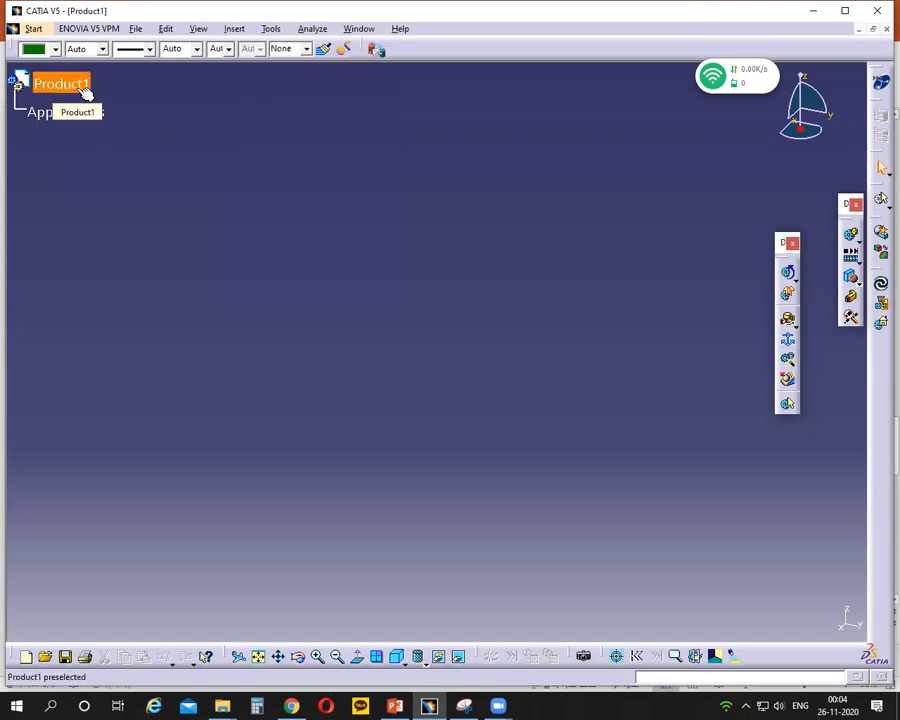
- Insert Fixed_Base.CATPart, Gear1.CATPart and Gear2.CATPart from the Making Helical Gear folder into Product1 as existing components
left_click(85, 89)
left_click(234, 28)
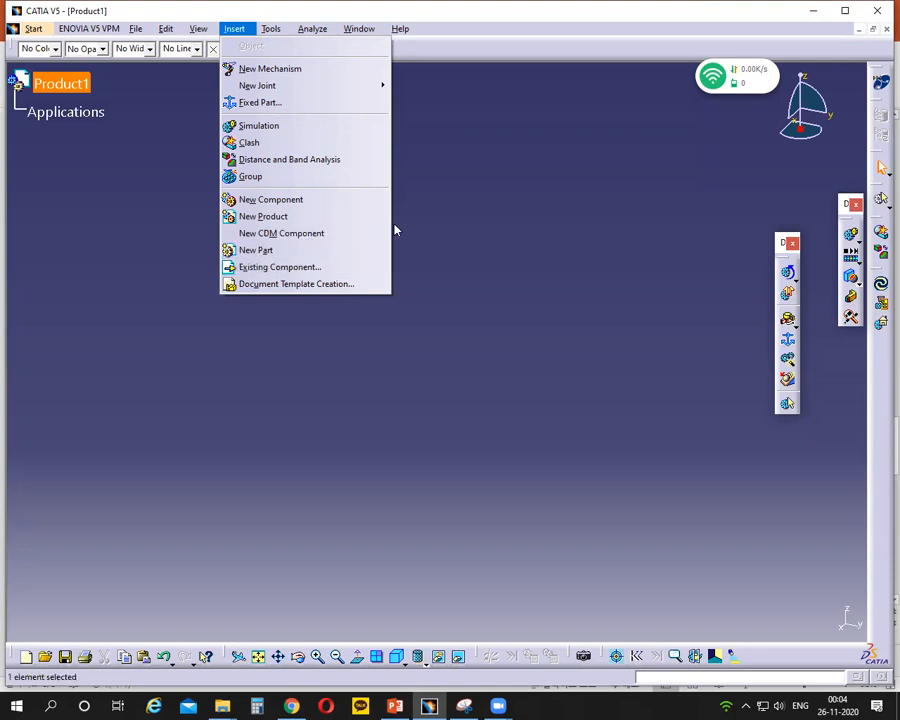
left_click(250, 268)
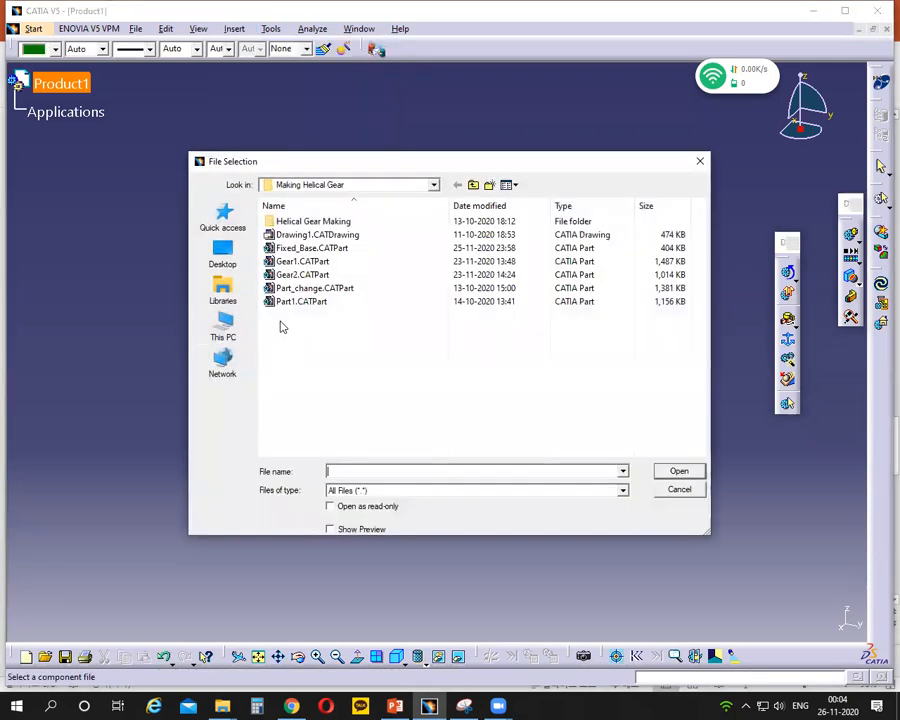
left_click(302, 261)
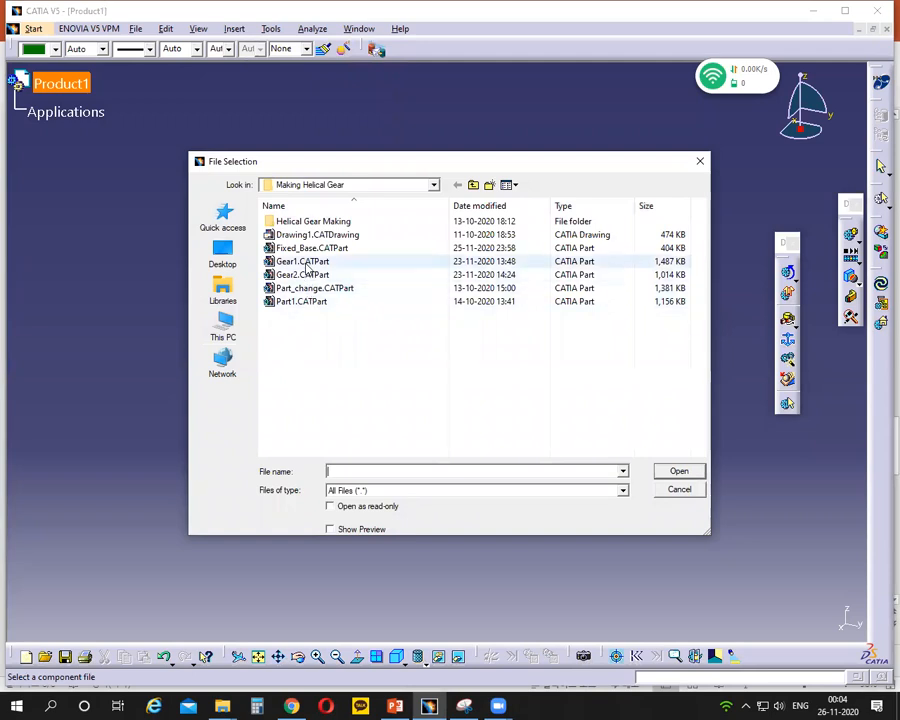
left_click(305, 276, "ctrl")
left_click(298, 301, "ctrl")
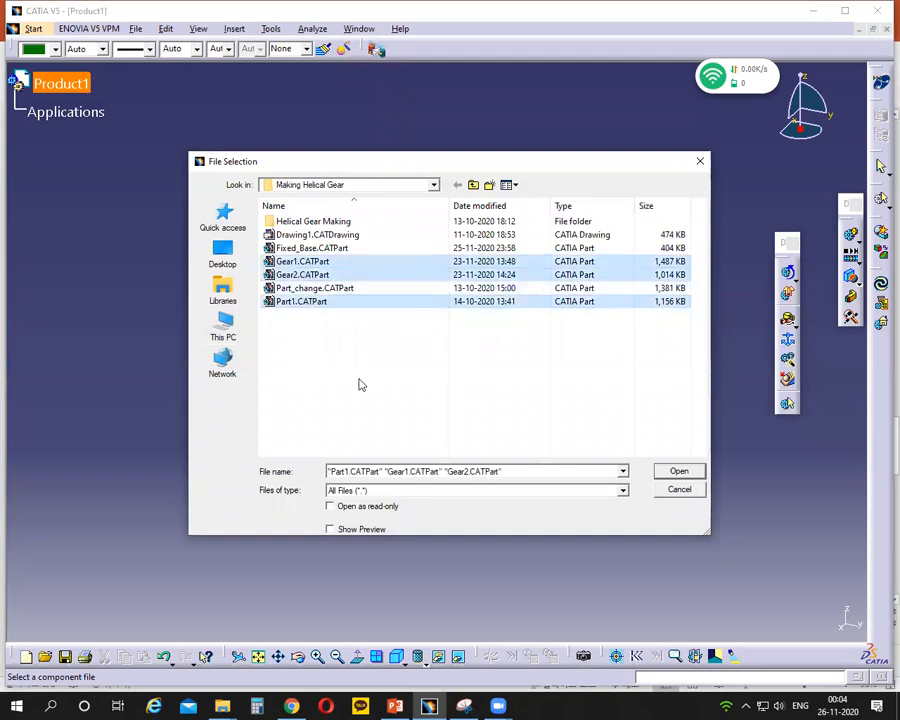
left_click(300, 301, "ctrl")
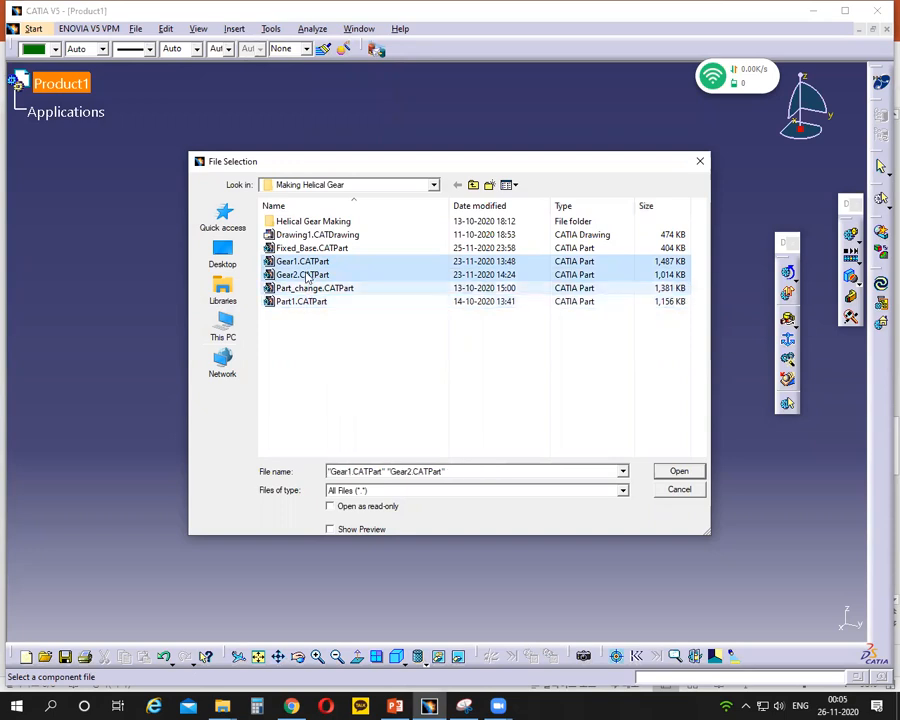
left_click(312, 249, "ctrl")
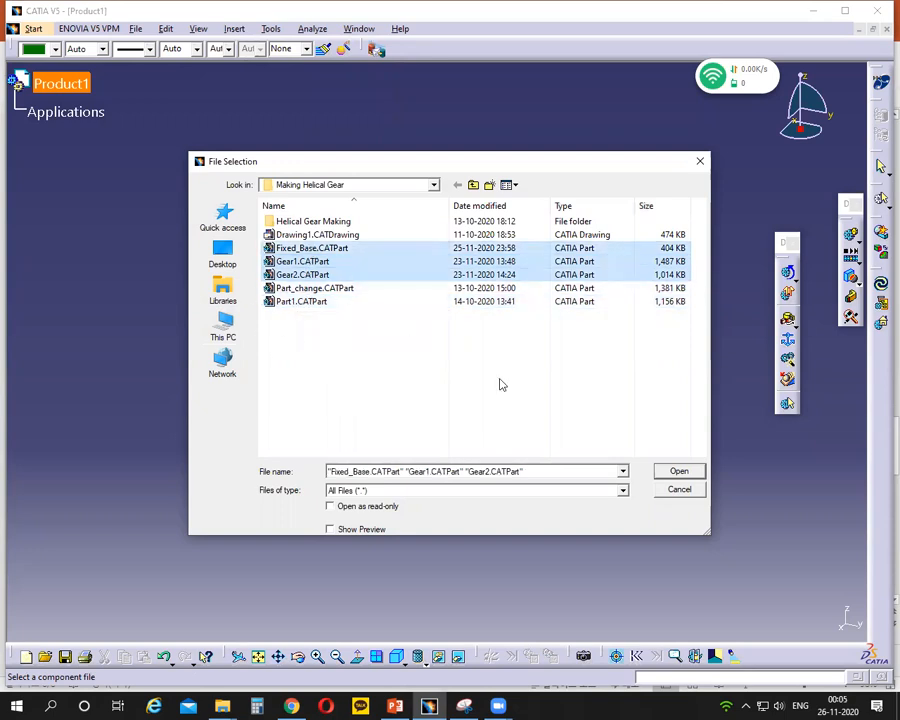
left_click(678, 472)
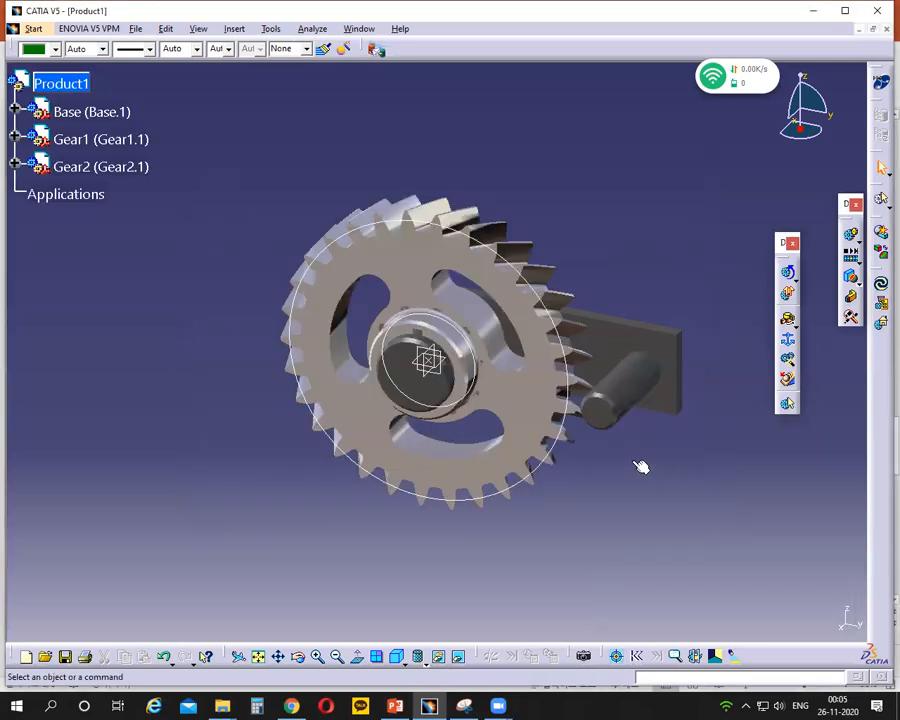
- Examine how the inserted base and gears overlap and select Gear2 inside the large gear
middle_click_drag(608, 480, 506, 520)
scroll(506, 520, "up", 1)
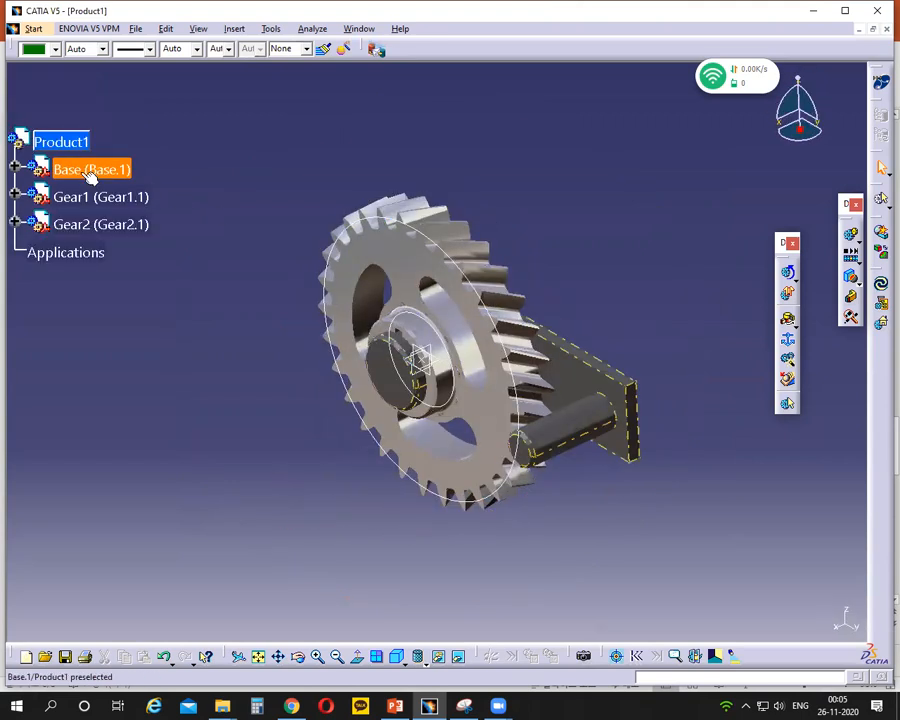
left_click(100, 221)
middle_click_drag(291, 416, 460, 492)
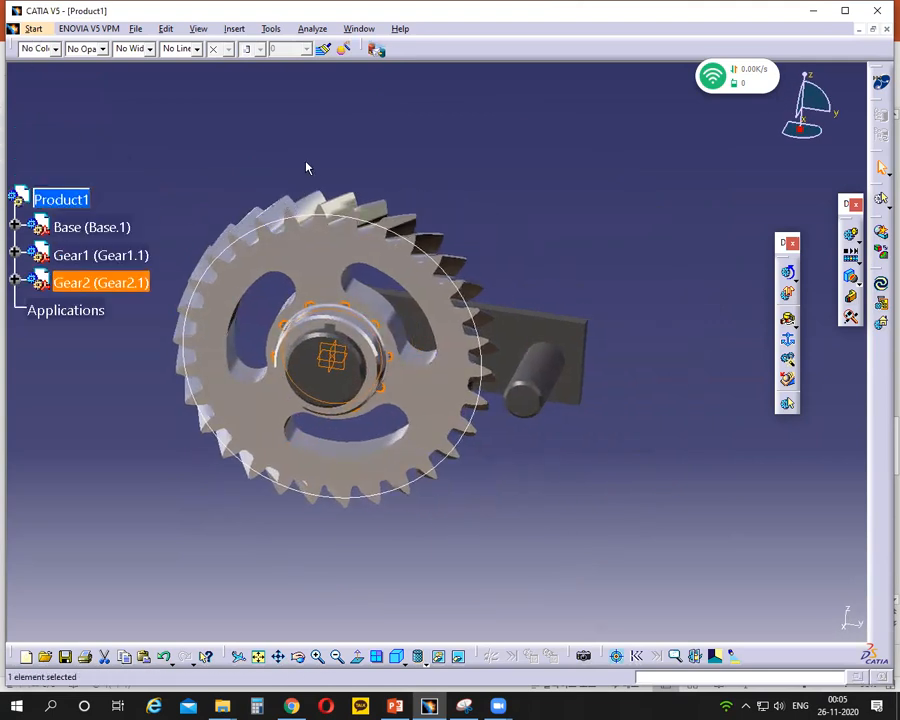
left_click(340, 350)
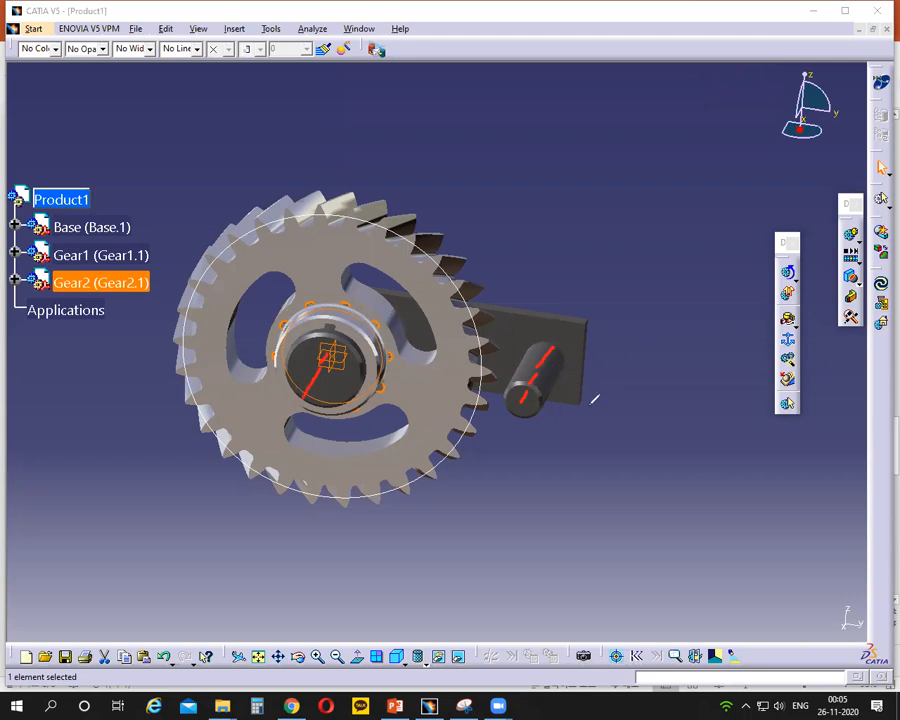
mouse_move(592, 424)
left_mouse_down()
mouse_move(585, 428)
mouse_move(594, 447)
left_mouse_up()
left_click(625, 159)
left_click(470, 217)
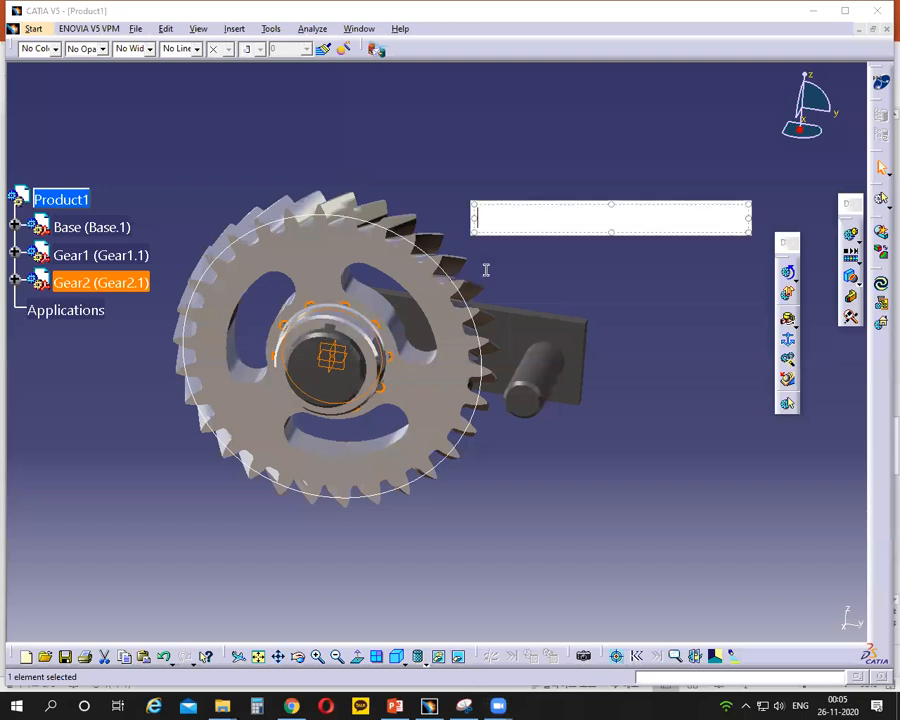
type("Use Assembly")
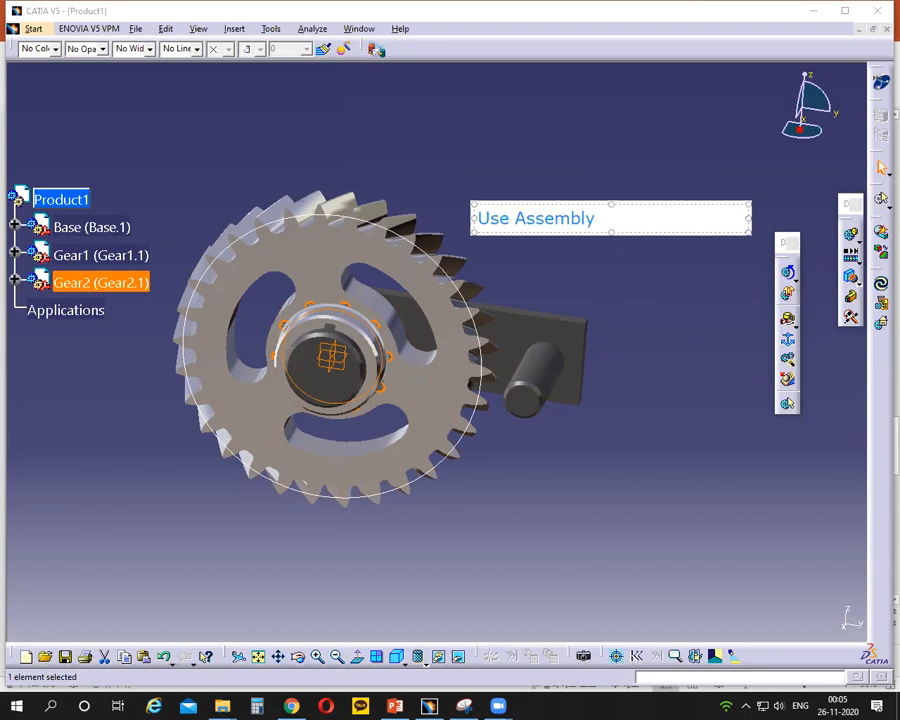
type(" Design")
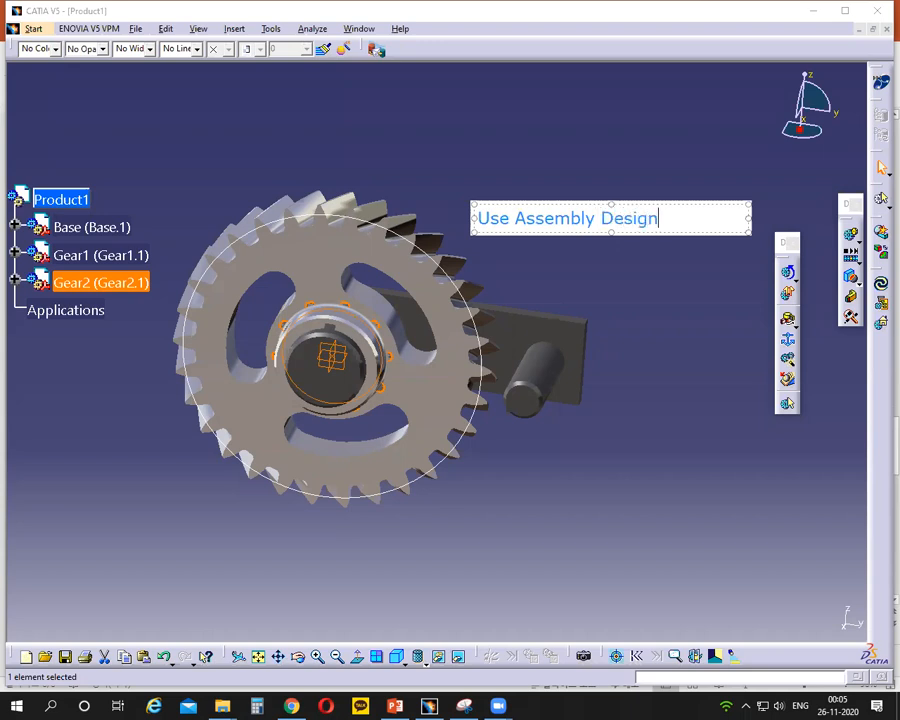
type(" First; arrange")
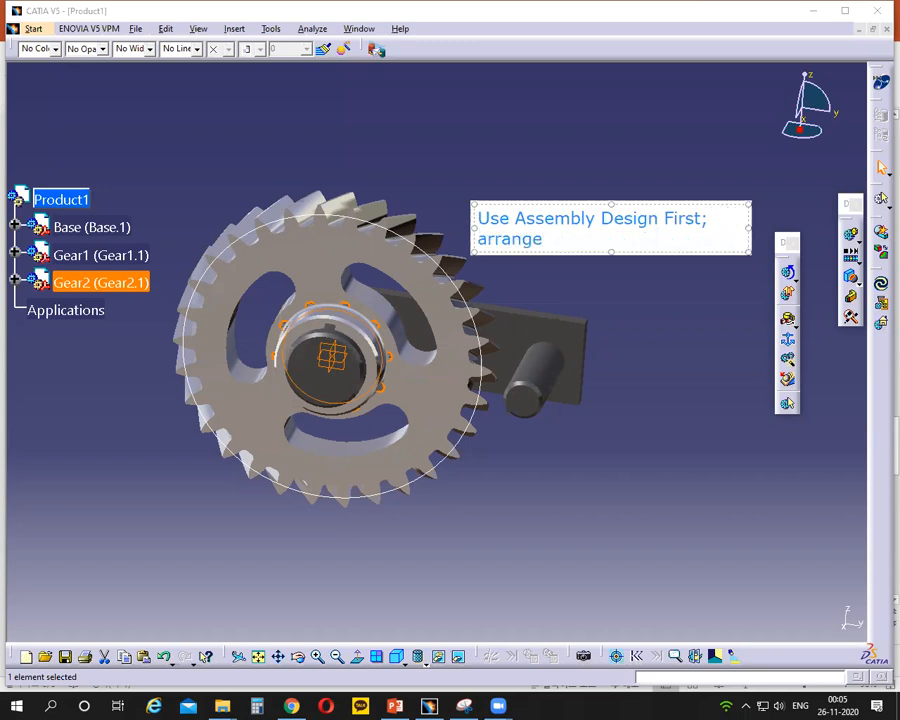
type(" according to")
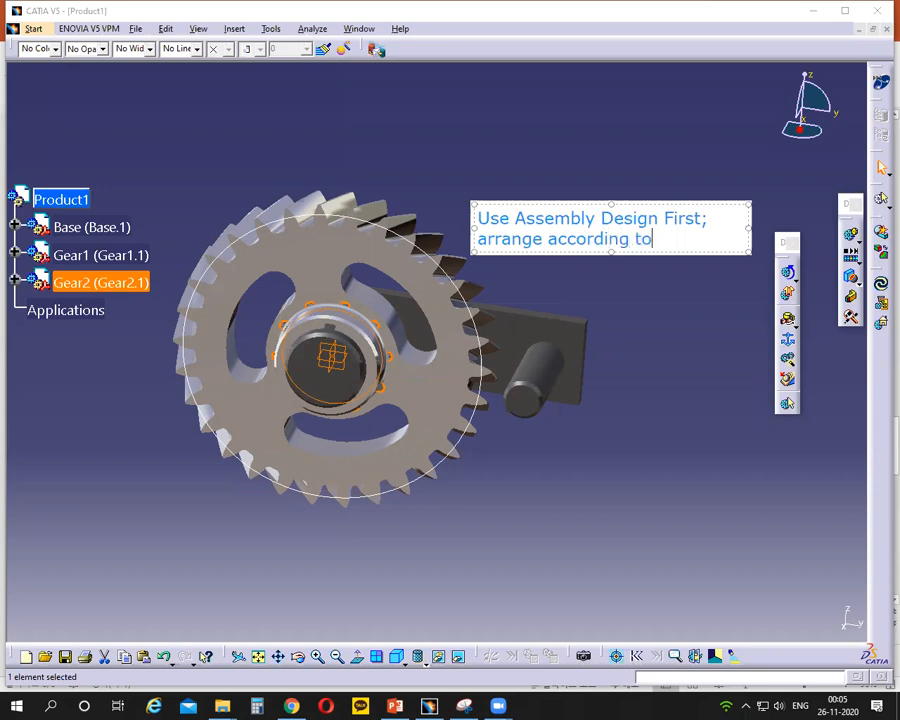
type(" dr")
key("BackSpace")
key("BackSpace")
type("ase")
type("embly")
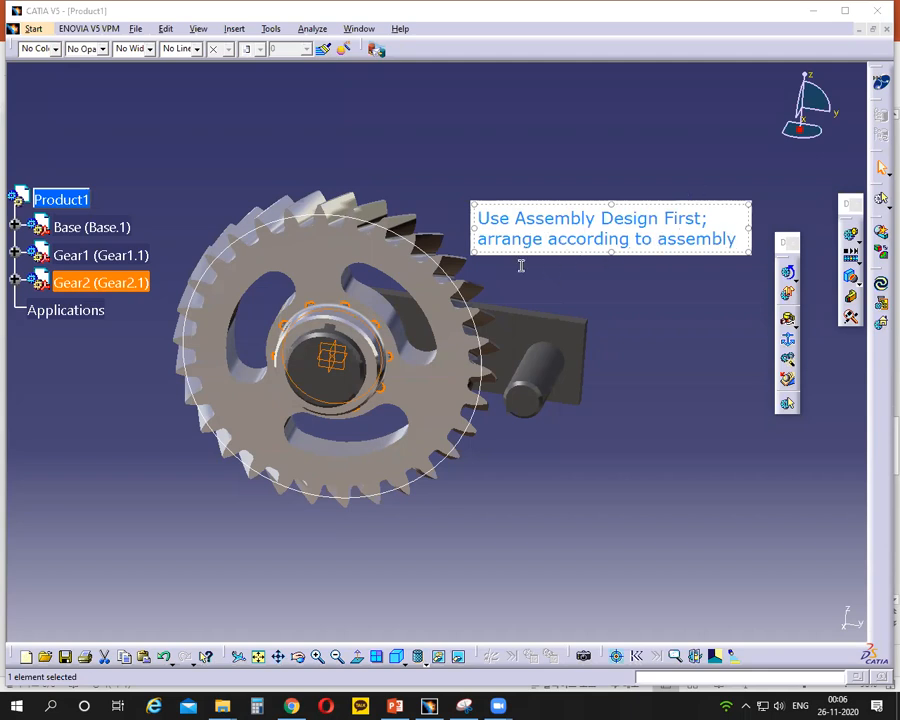
left_click(313, 297)
mouse_move(335, 291)
left_mouse_down()
mouse_move(311, 291)
mouse_move(343, 358)
mouse_move(344, 302)
left_mouse_up()
left_click_drag(511, 372, 520, 366)
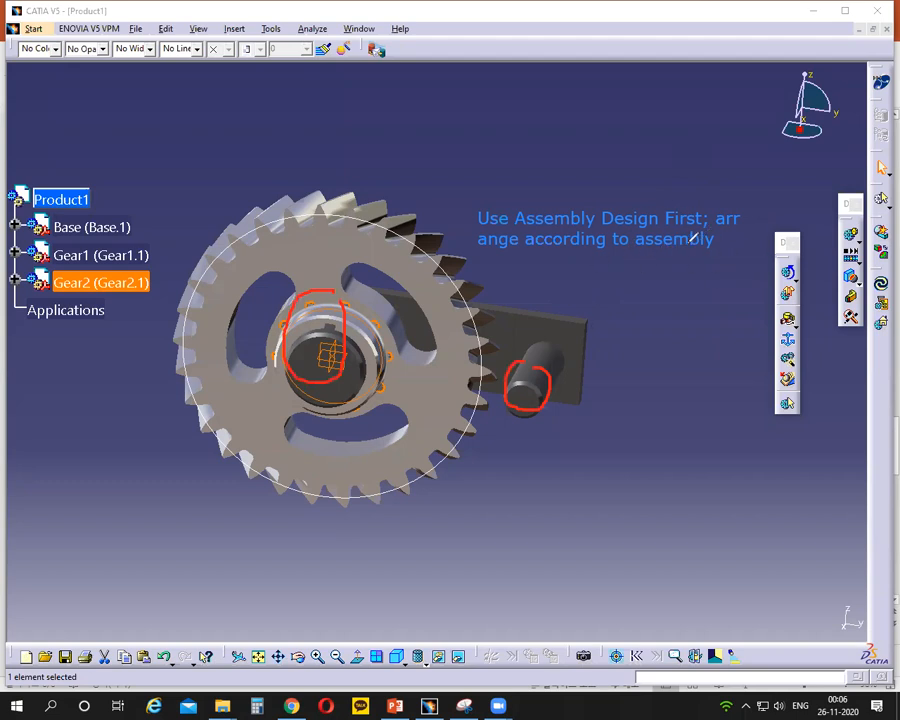
left_click_drag(650, 246, 705, 244)
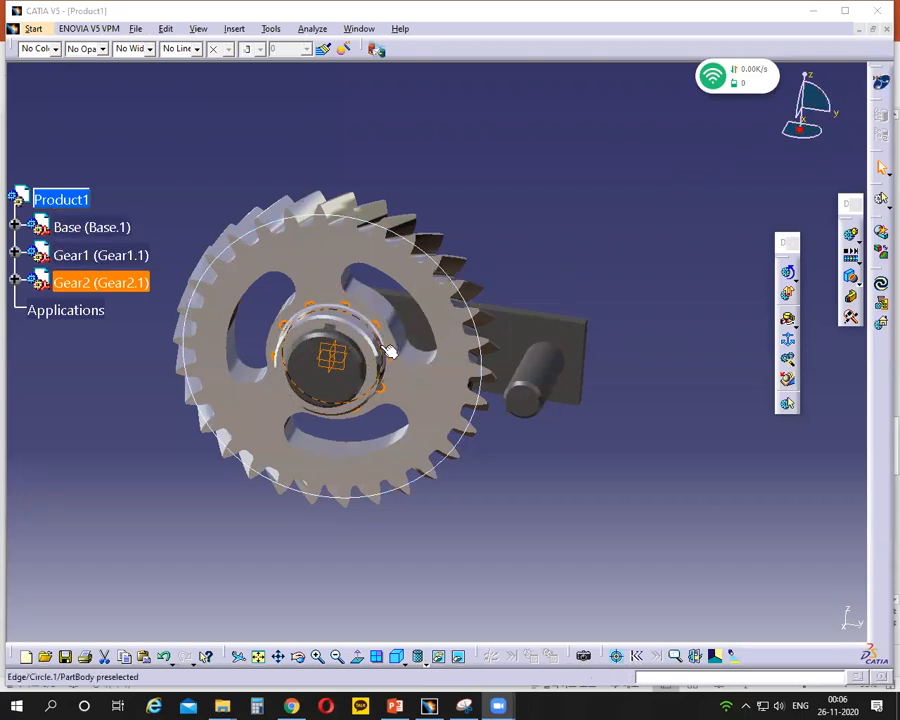
right_click(798, 136)
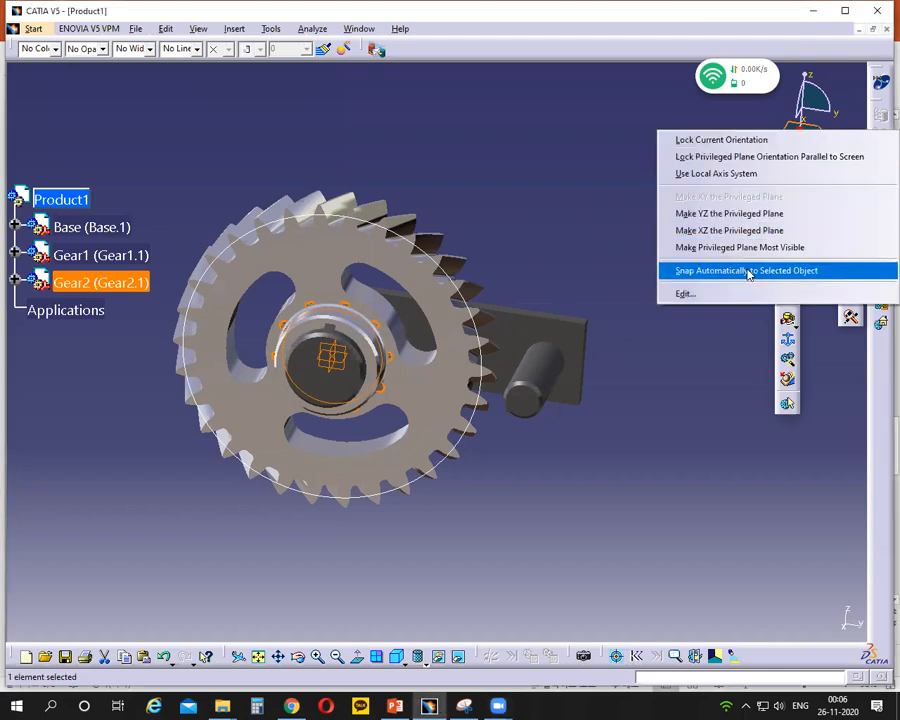
left_click(616, 198)
right_click(810, 110)
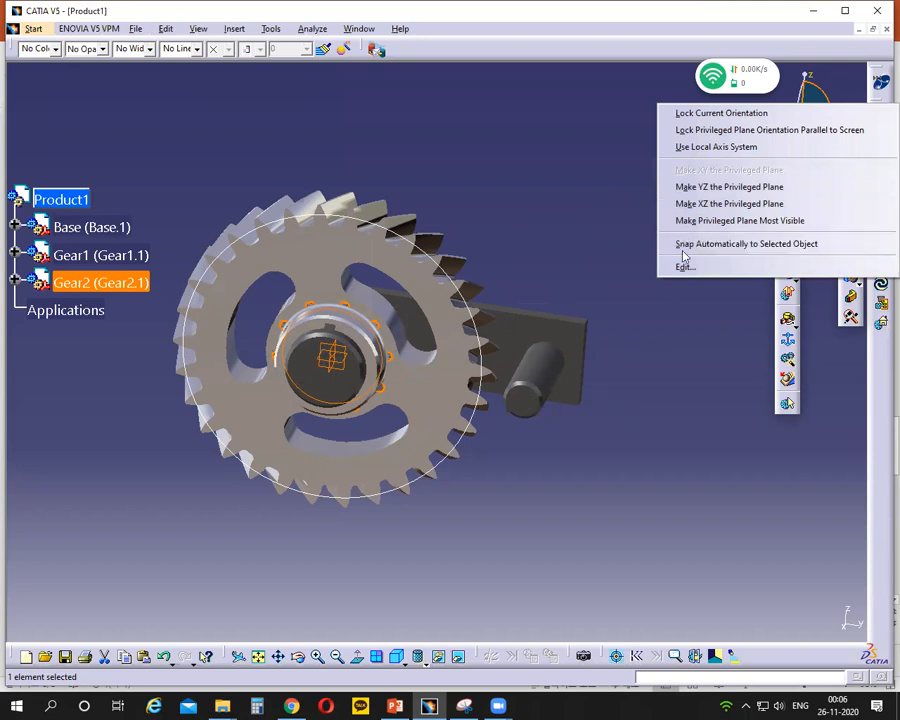
left_click(599, 211)
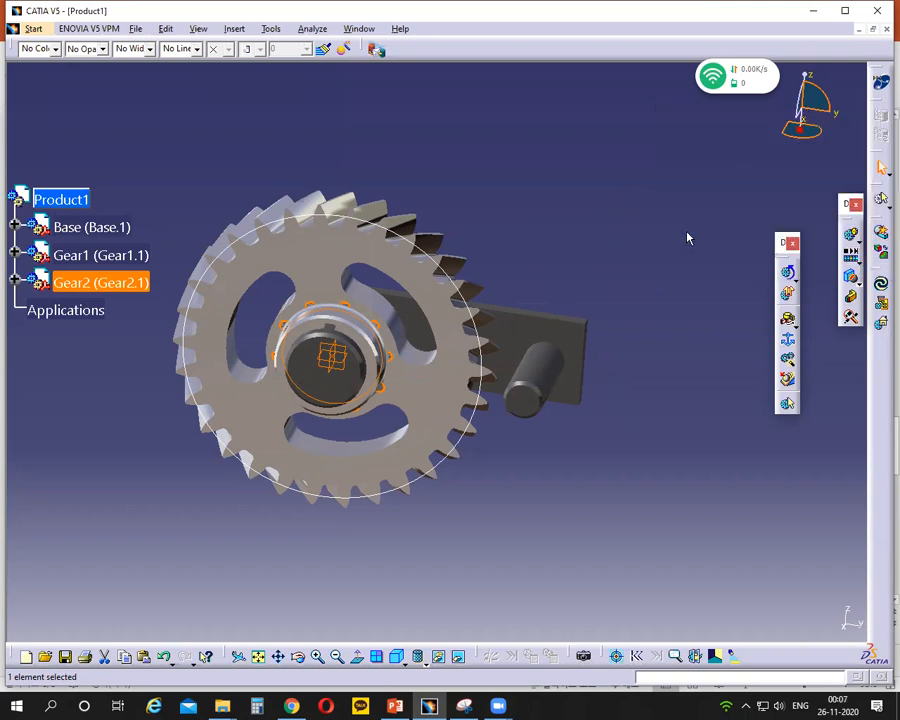
- Make the compass snap automatically to the selected object and move Gear2 out of Gear1 to beside the base's smaller shaft
right_click(812, 102)
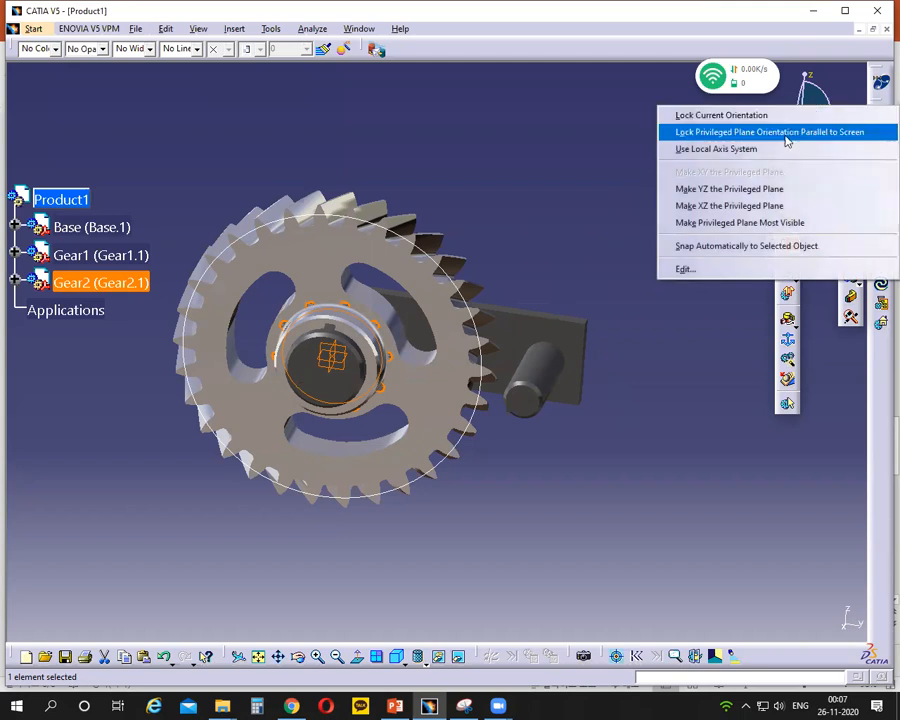
left_click(733, 246)
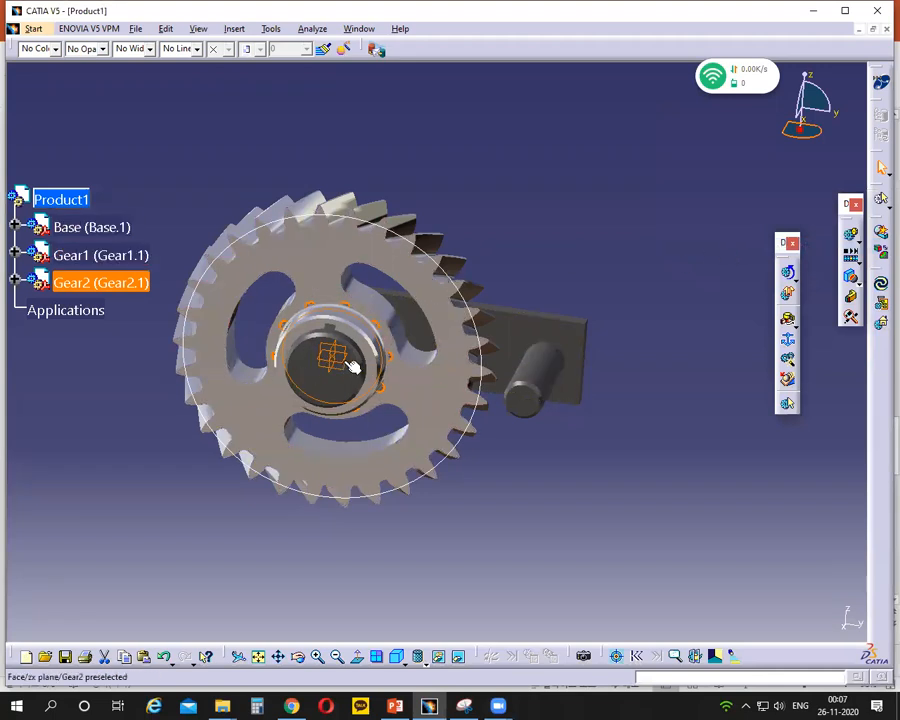
left_click(124, 283)
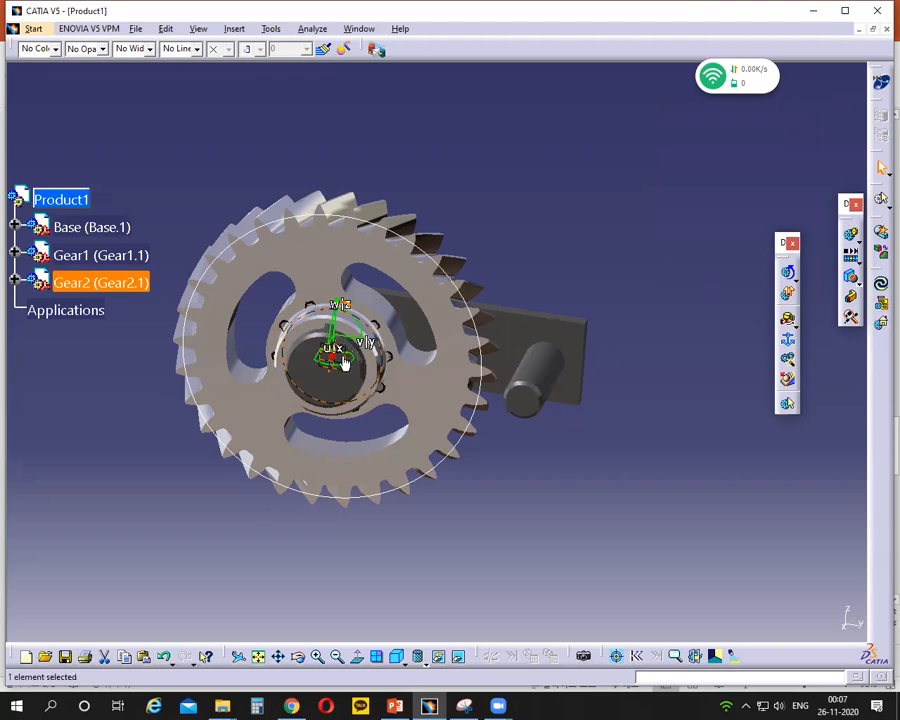
left_click_drag(345, 346, 641, 372)
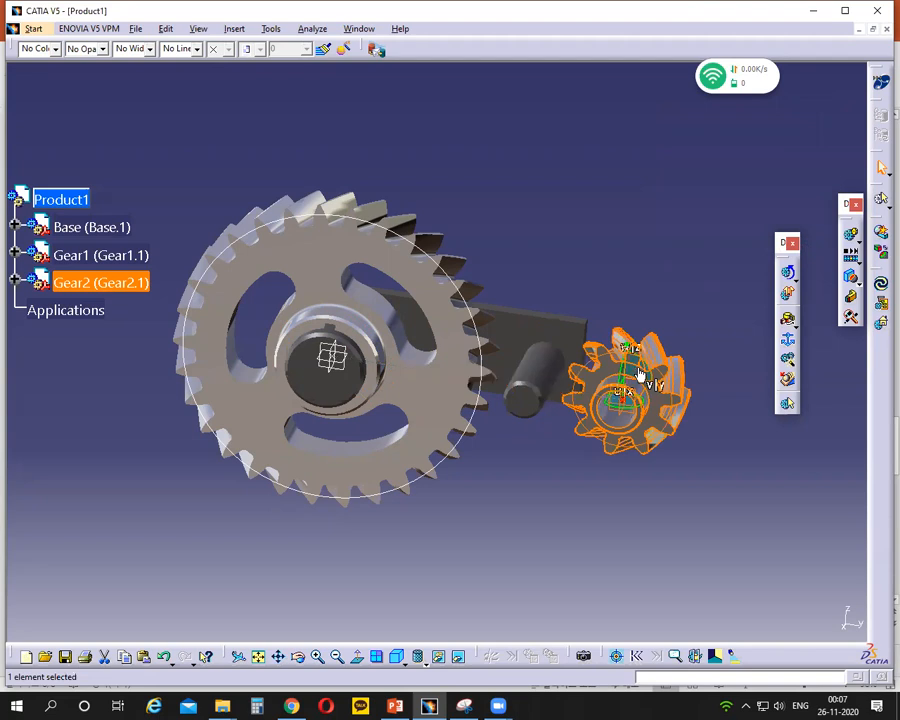
left_click(639, 250)
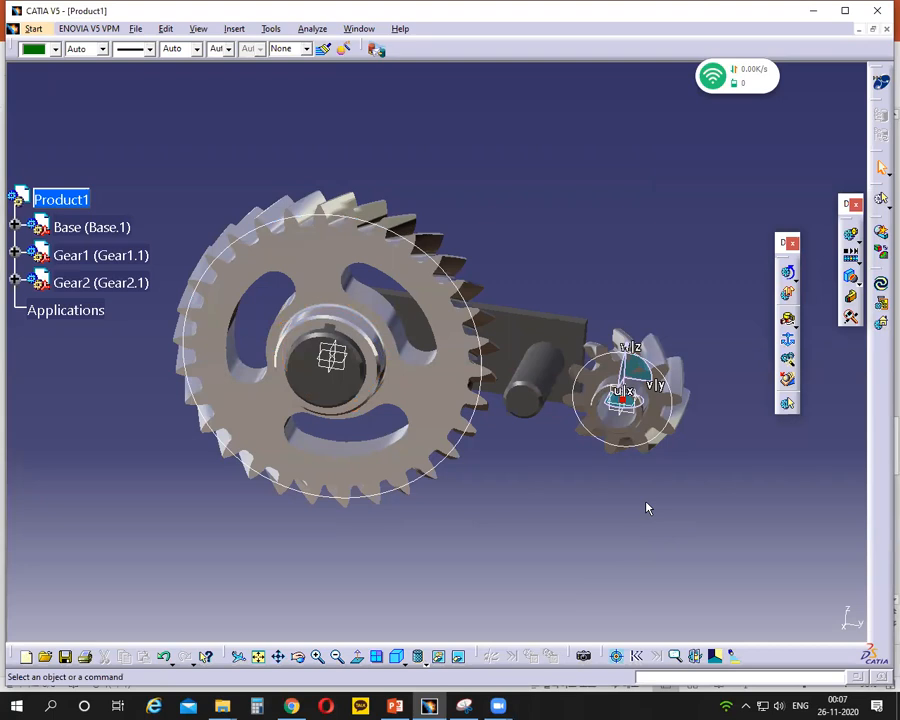
- Start a revolute joint and create a new mechanism named Gear Drive for it
left_click(786, 322)
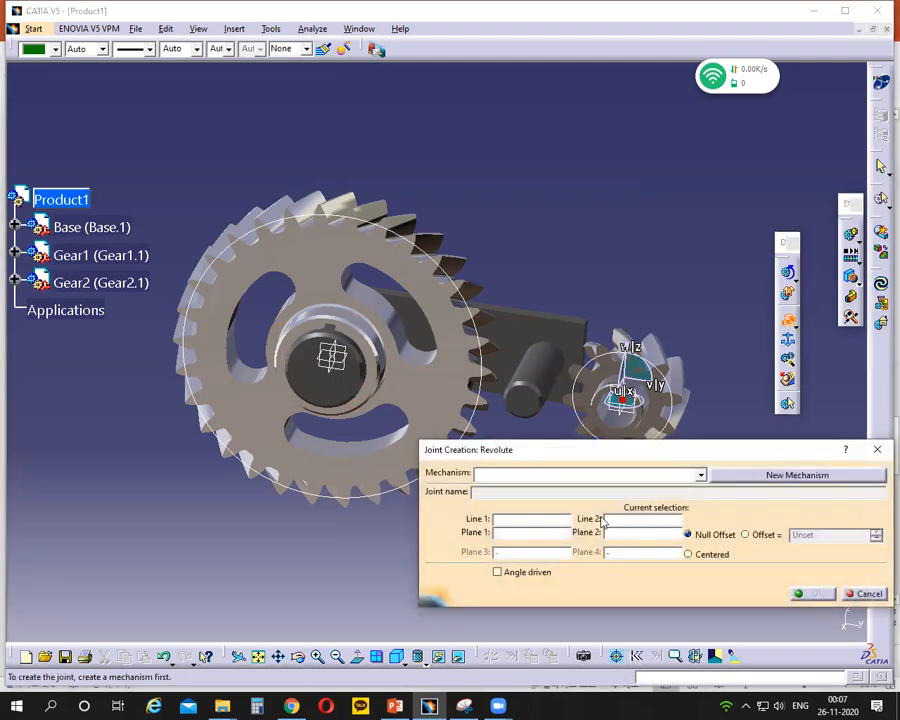
left_click_drag(625, 448, 511, 371)
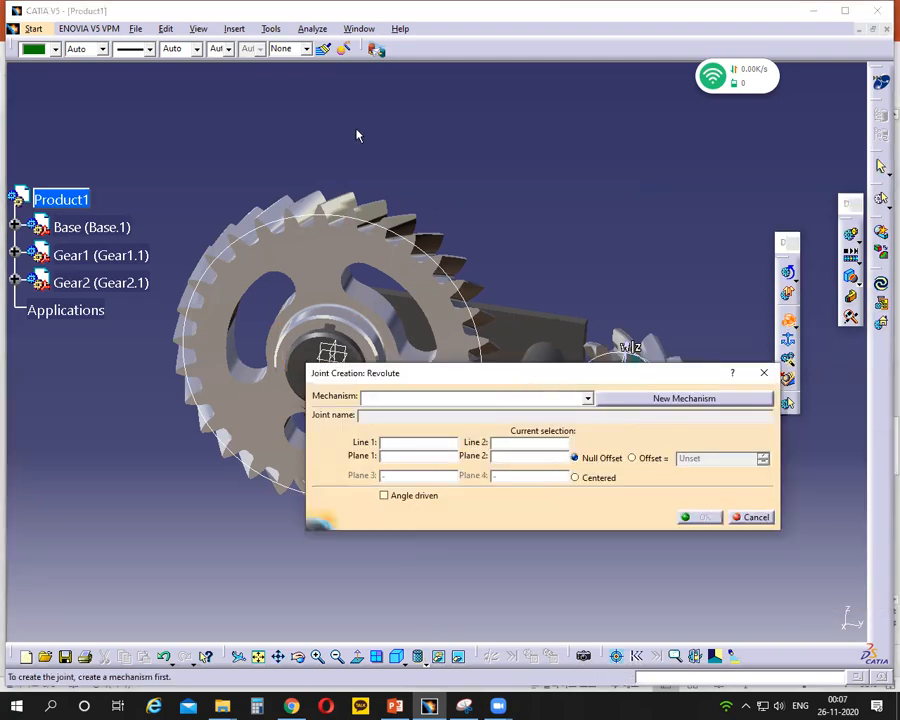
mouse_move(675, 385)
left_mouse_down()
mouse_move(652, 400)
mouse_move(714, 398)
mouse_move(700, 390)
left_mouse_up()
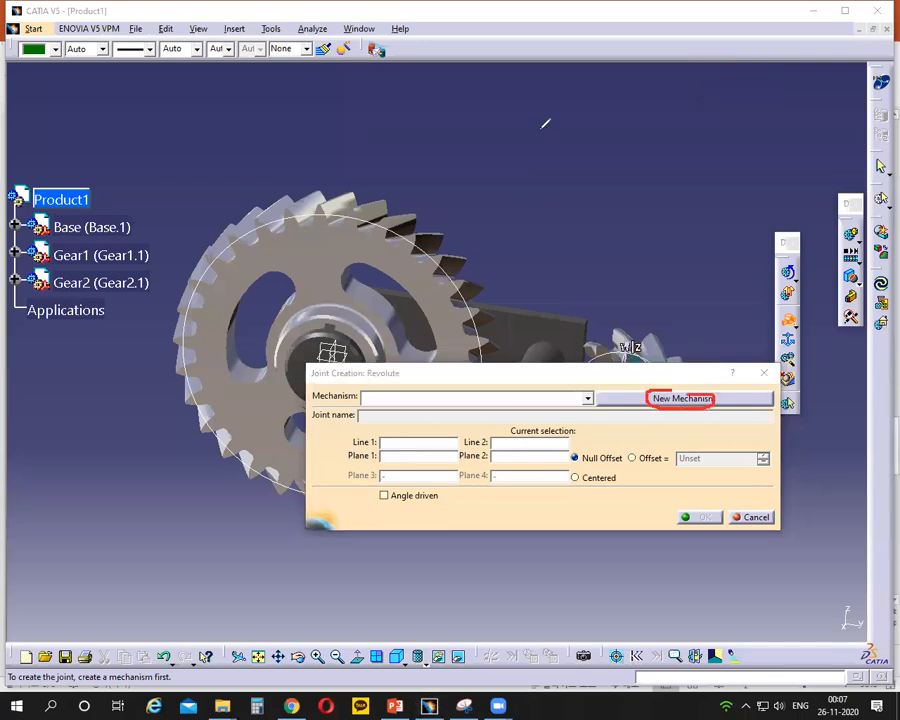
key("Escape")
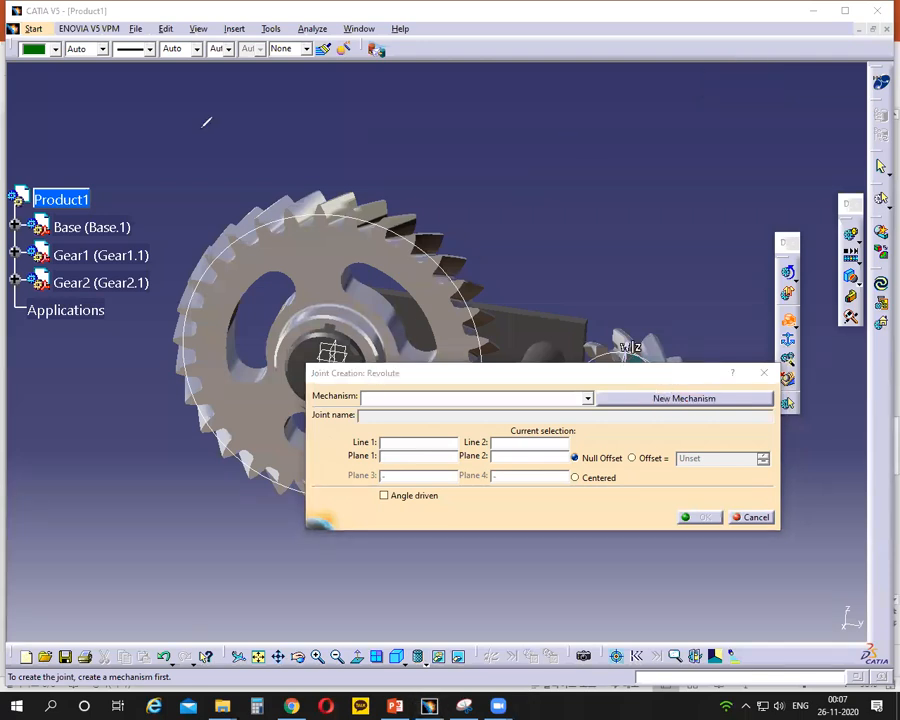
left_click(680, 400)
left_click_drag(557, 352, 435, 351)
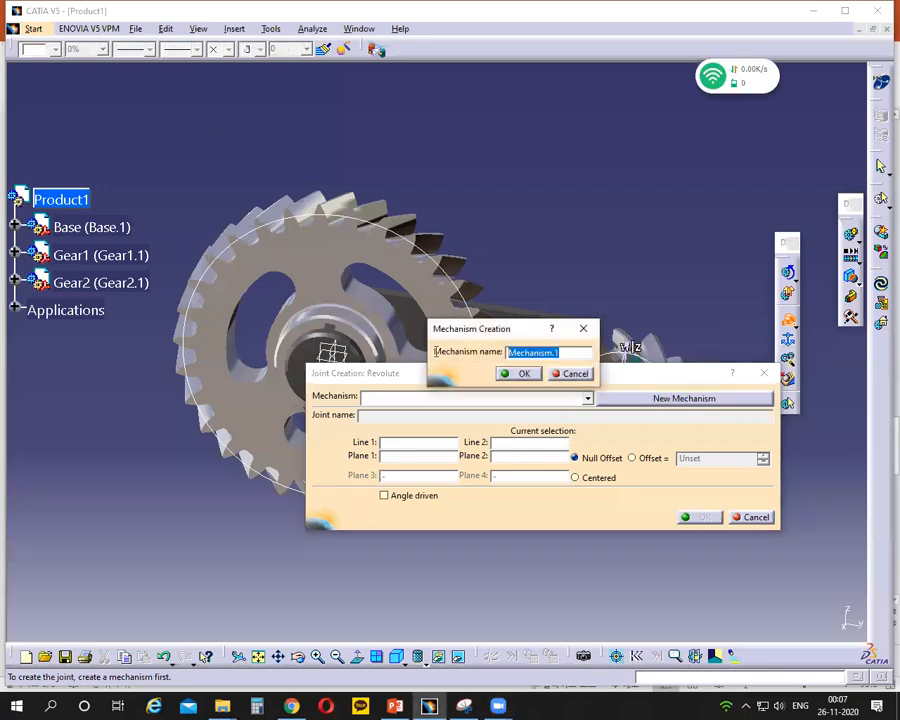
type("Gear Drive")
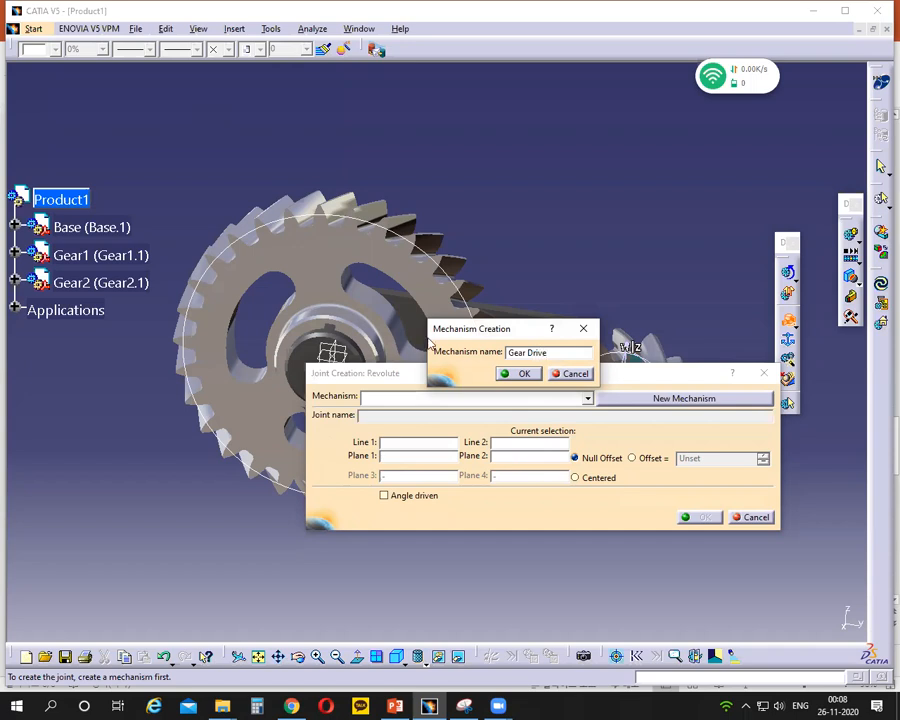
left_click(505, 374)
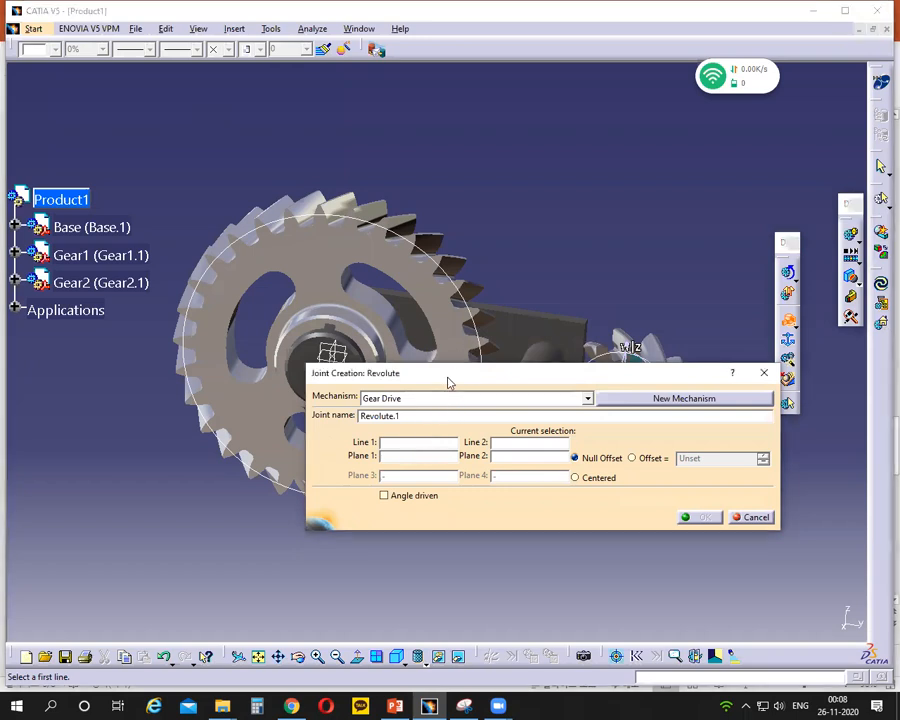
- Select Gear1's central axis as Line 1 of the first revolute joint
left_click_drag(459, 376, 625, 466)
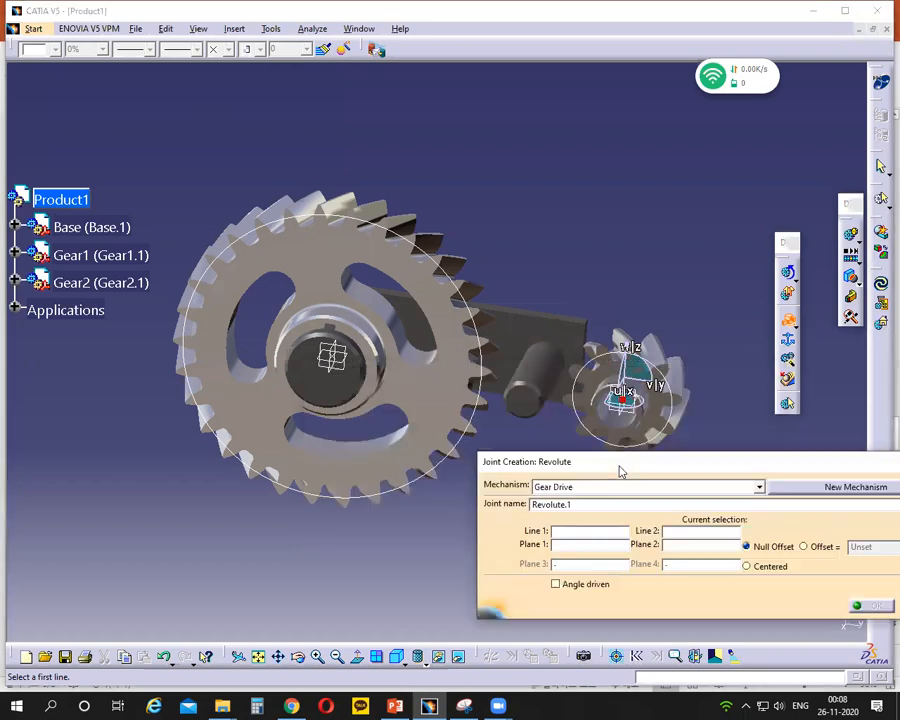
middle_click_drag(481, 384, 453, 380)
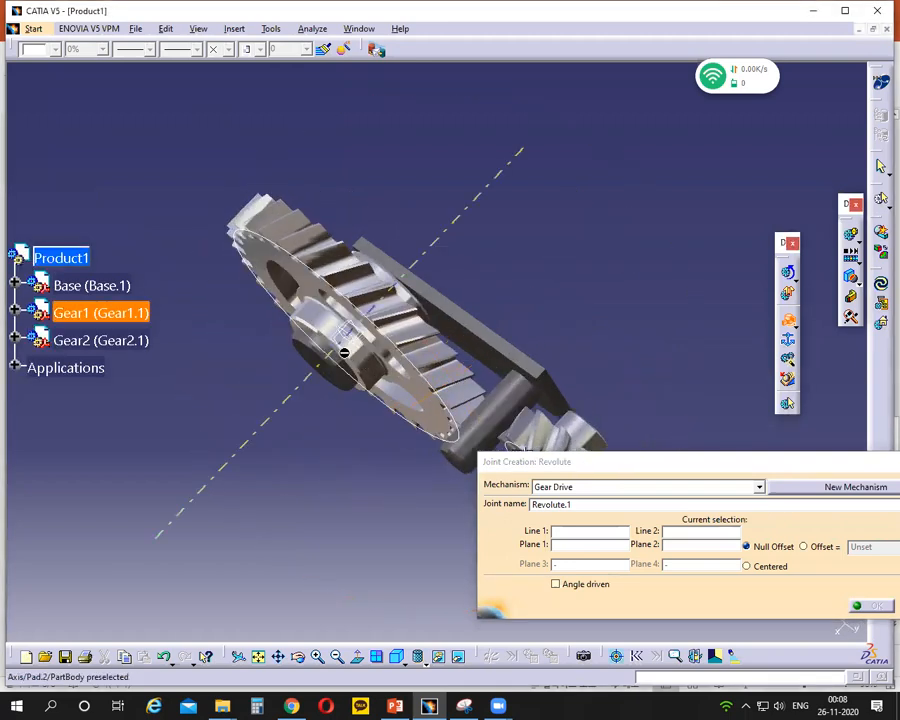
middle_click_drag(286, 433, 310, 392)
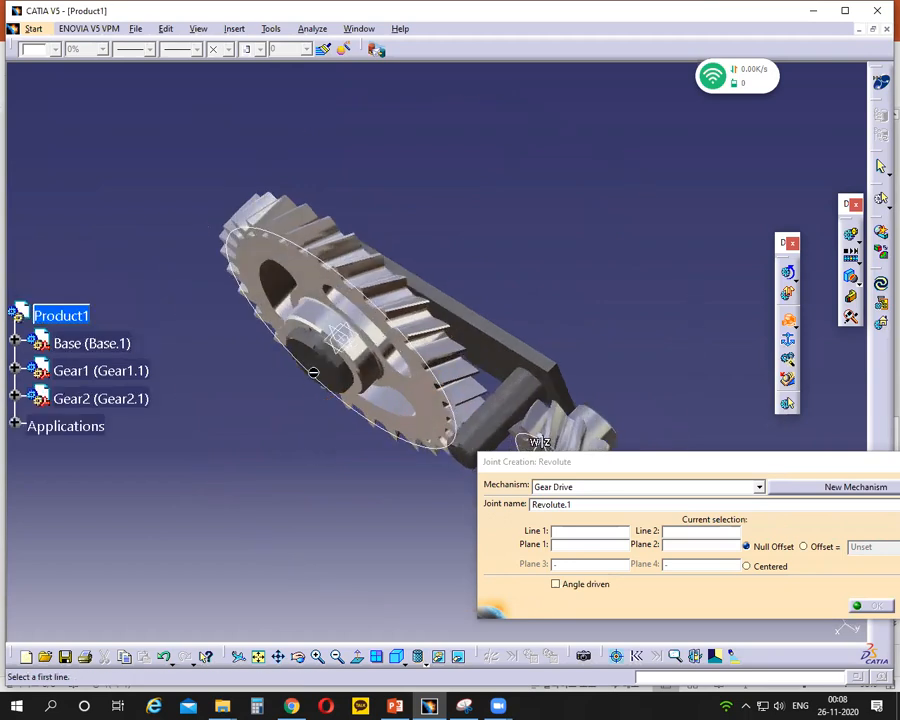
left_click(371, 367)
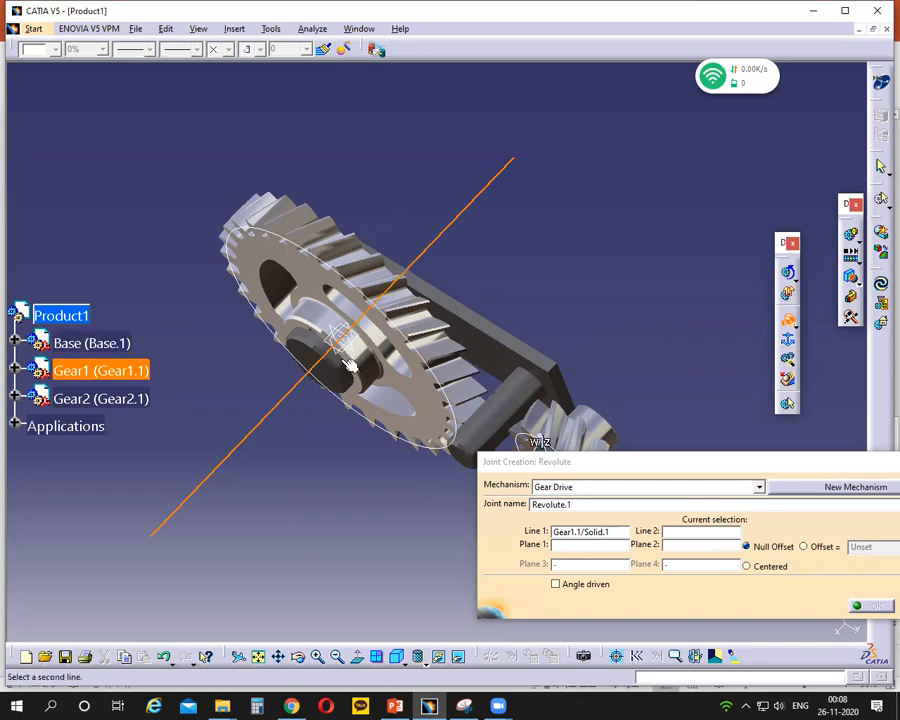
mouse_move(350, 367)
middle_mouse_down()
mouse_move(331, 430)
mouse_move(350, 402)
mouse_move(350, 346)
middle_mouse_up()
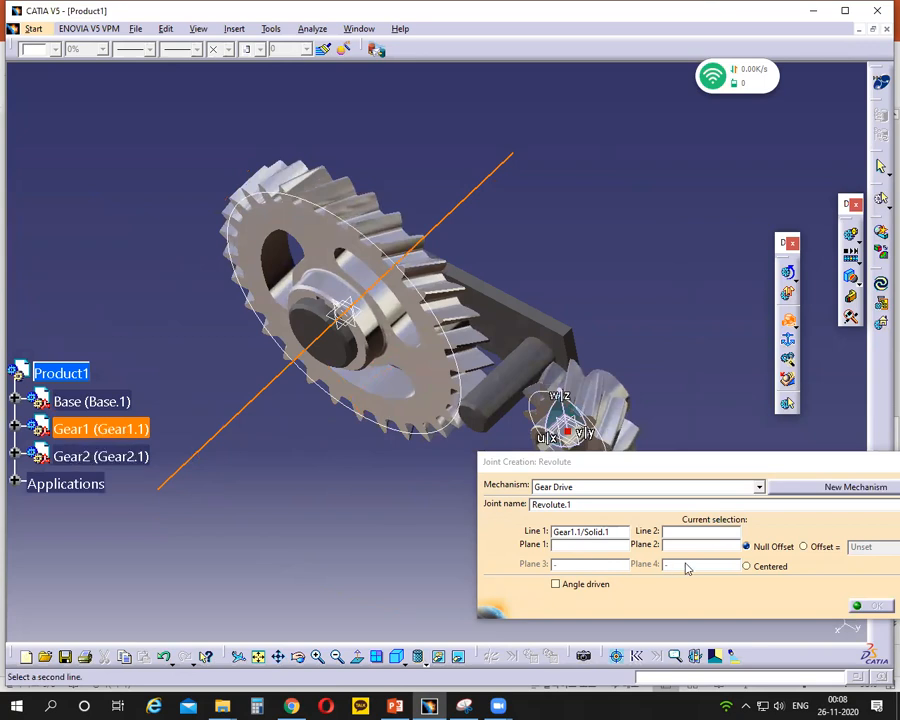
- Hide Gear1 and select the axis of the base's larger shaft as Line 2
right_click(100, 430)
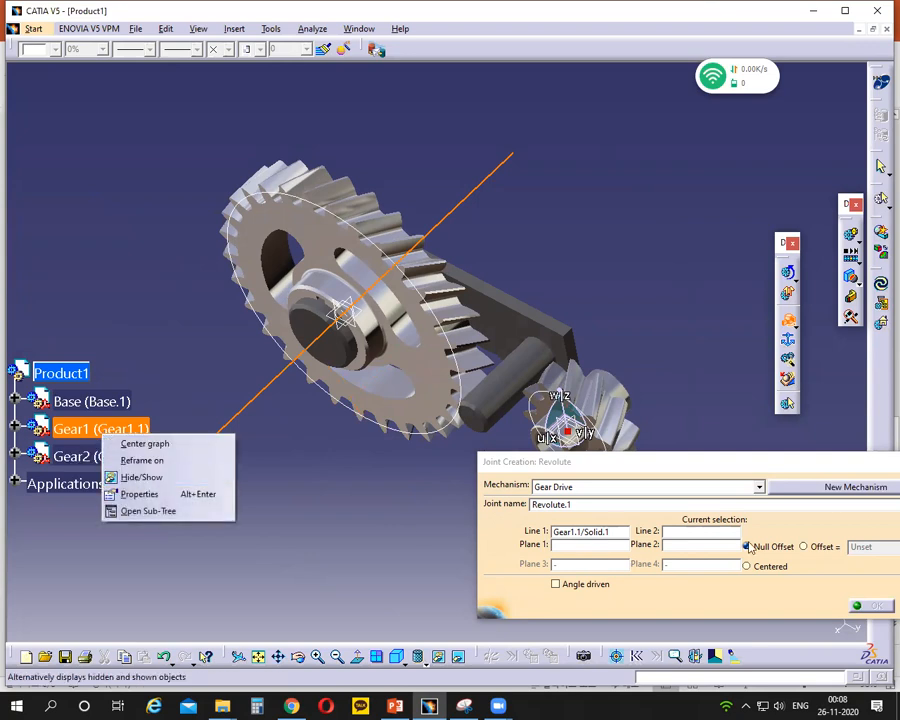
left_click(696, 531)
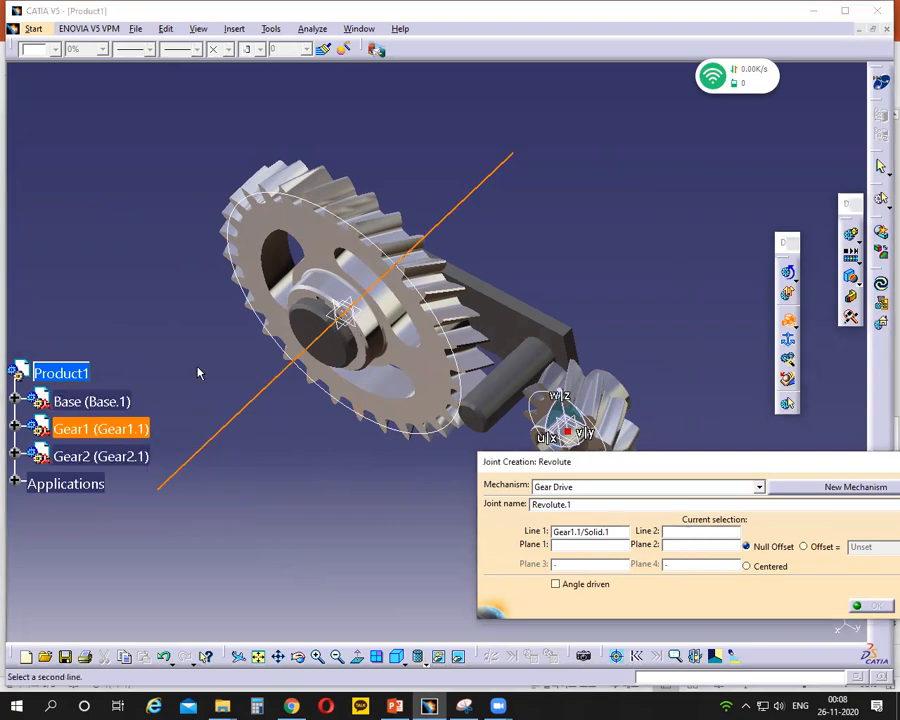
right_click(74, 431)
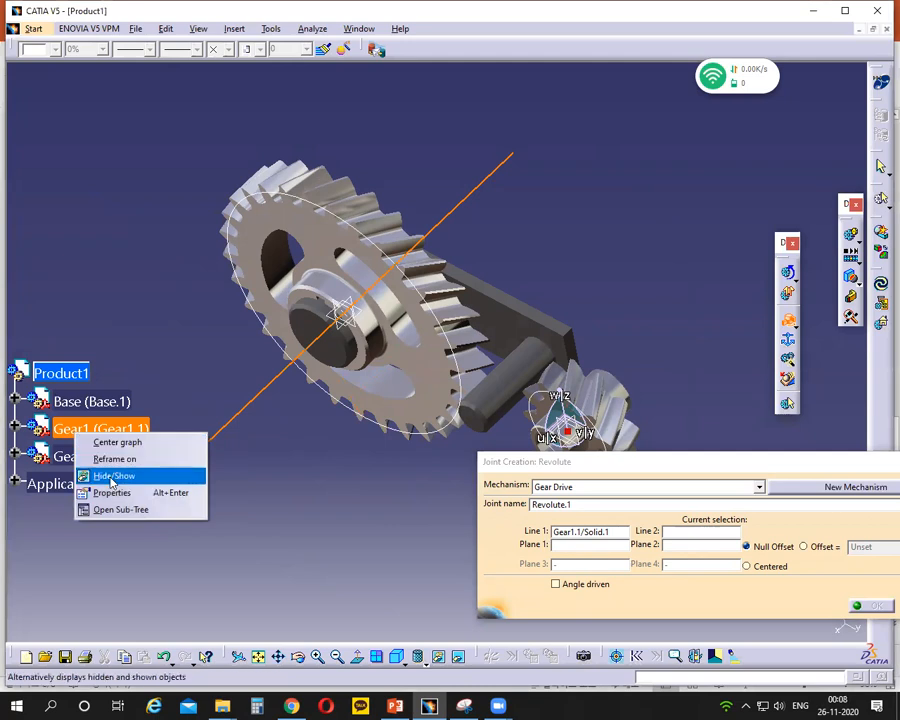
left_click(112, 476)
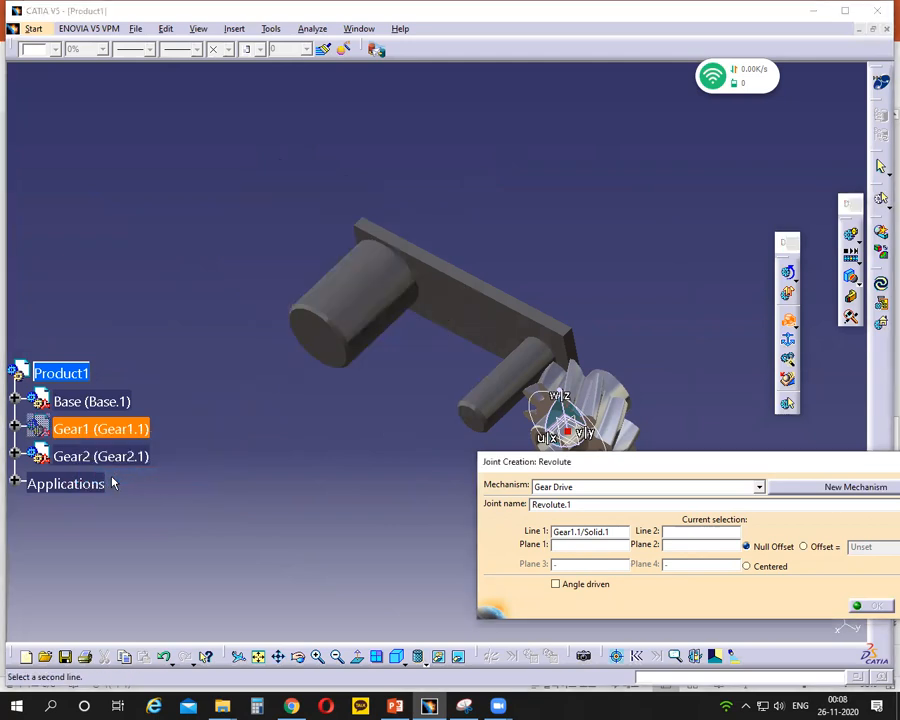
left_click(380, 297)
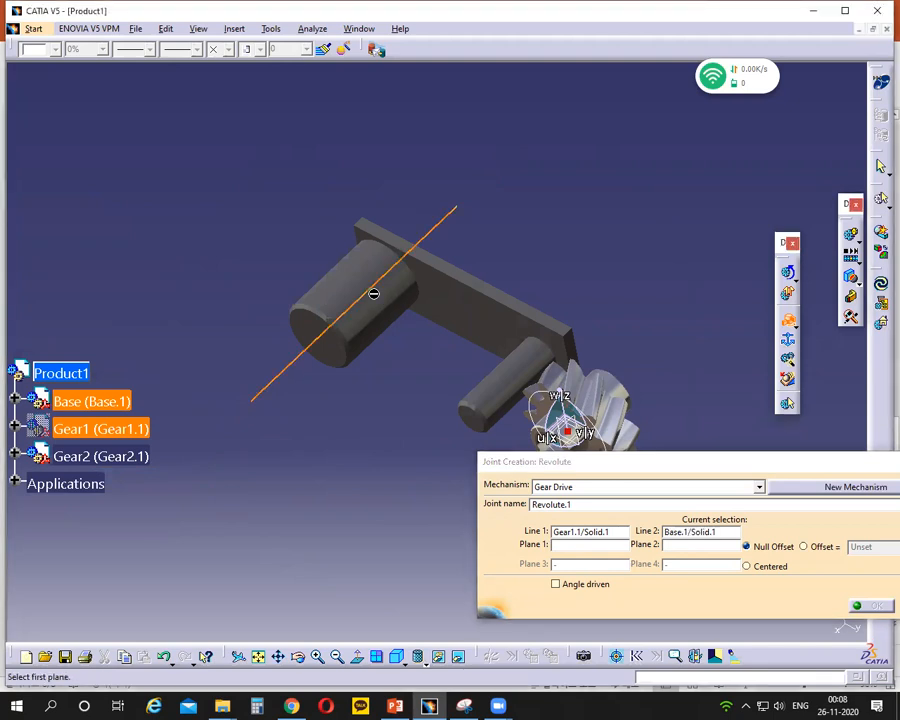
- Show Gear1 again in the model
right_click(101, 432)
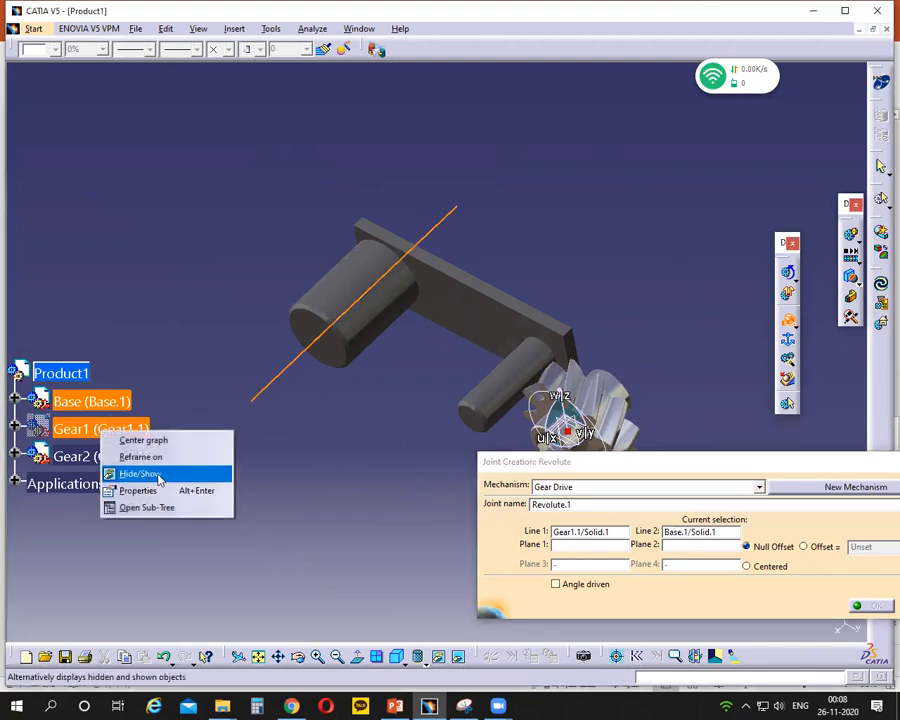
left_click(186, 367)
right_click(104, 431)
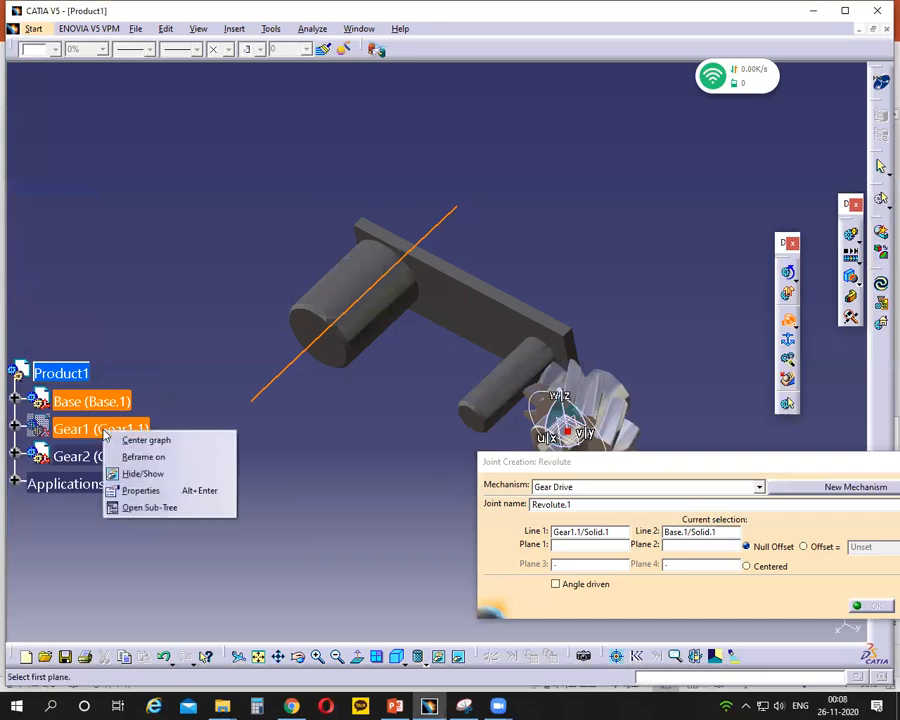
left_click(138, 474)
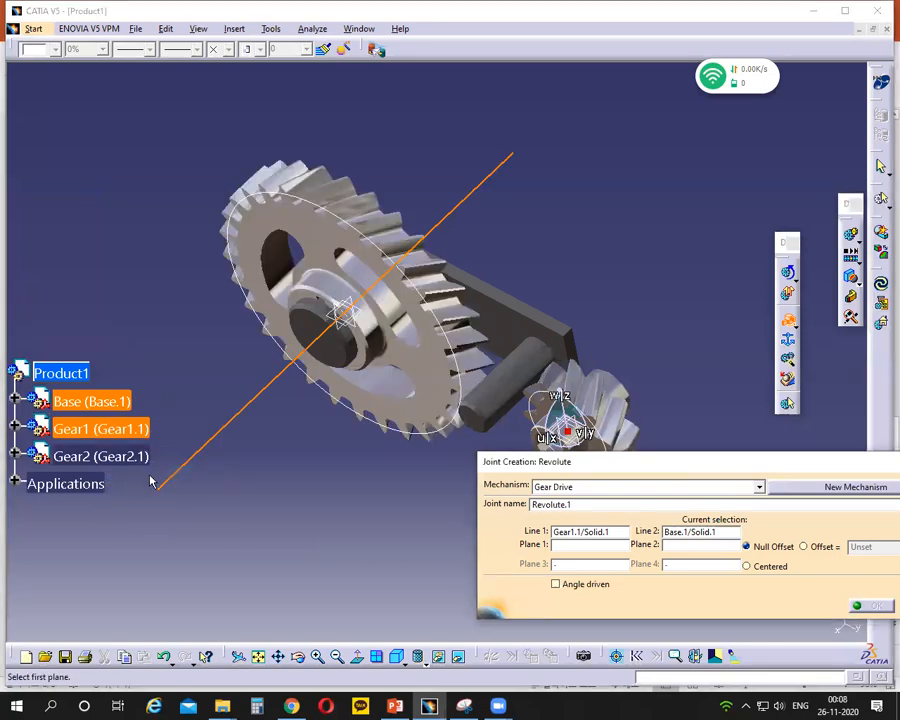
- Set the larger shaft's end face as Plane 1 and Gear1's hub face as Plane 2, and create the joint with Null Offset
left_click(340, 353)
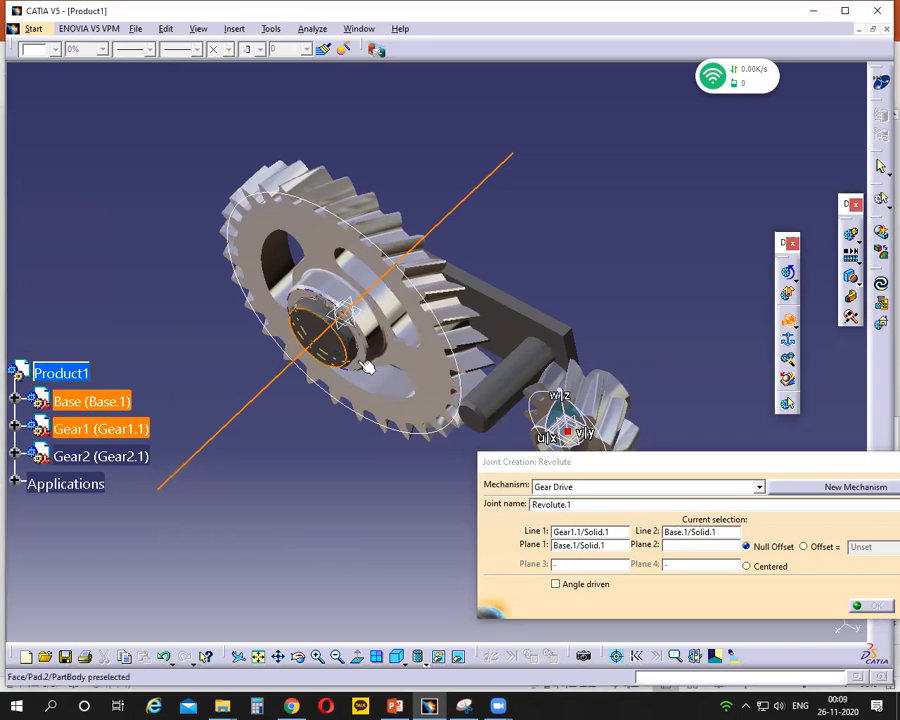
left_click(367, 367)
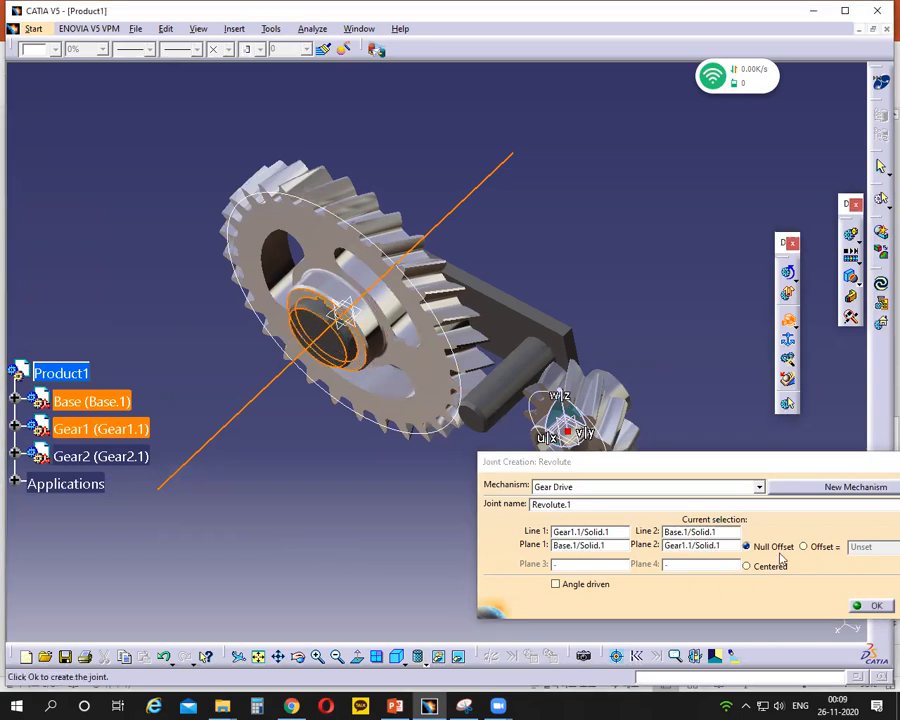
left_click_drag(743, 460, 616, 438)
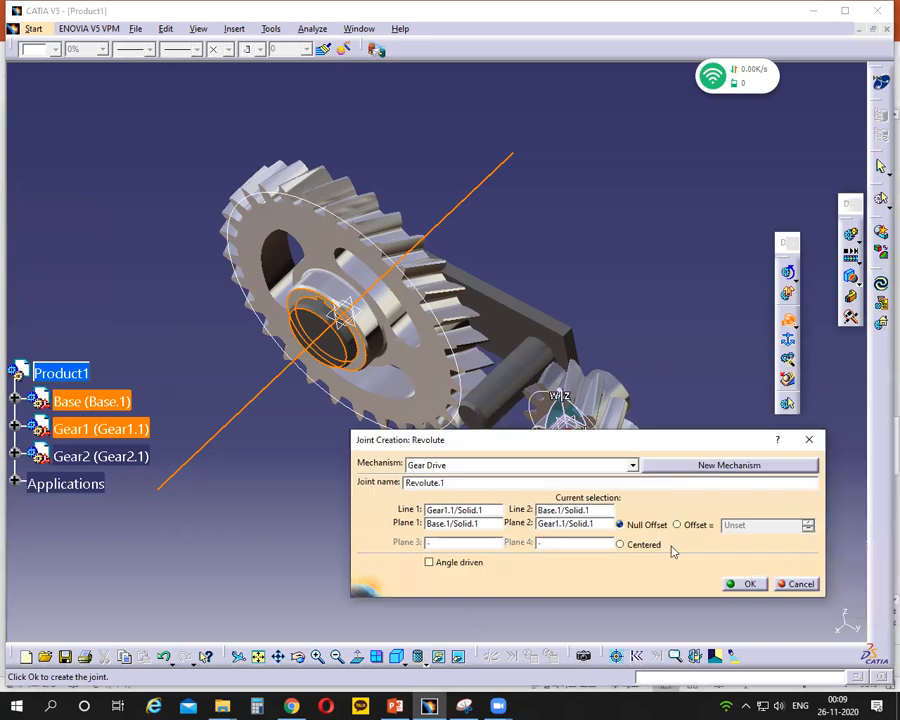
left_click(743, 584)
middle_click_drag(421, 488, 436, 454)
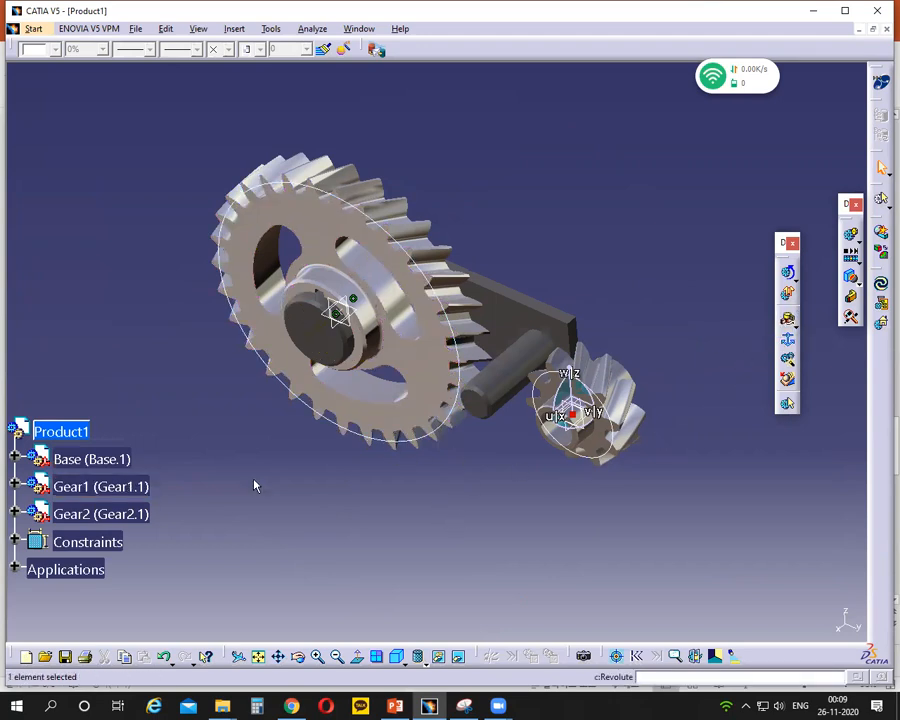
- Start a second revolute joint in Gear Drive and expand the Applications branch down to the Gear Drive mechanism
left_click(789, 318)
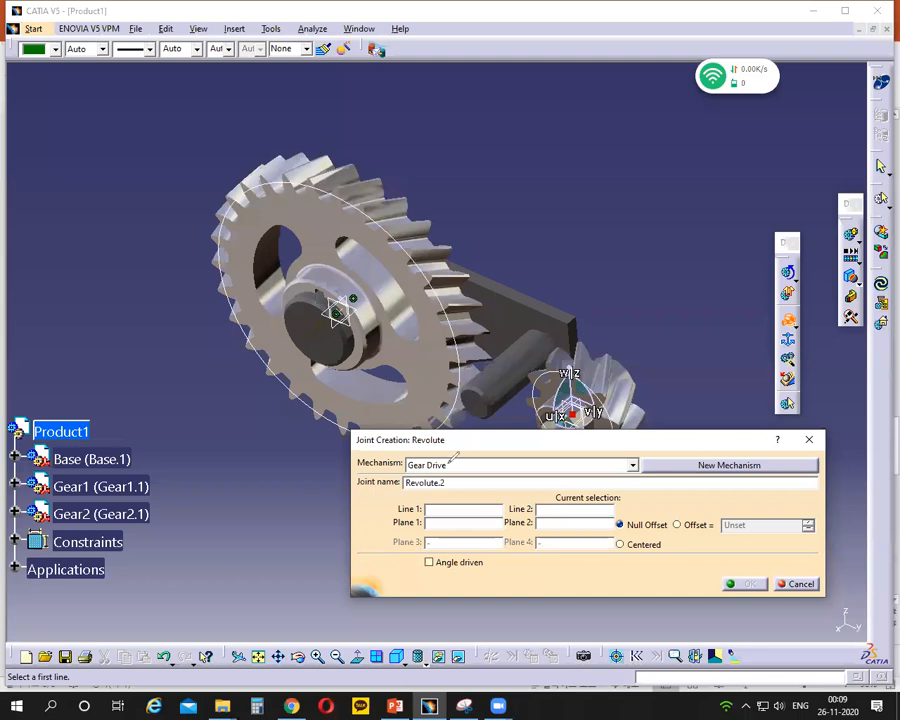
mouse_move(427, 459)
left_mouse_down()
mouse_move(404, 463)
mouse_move(448, 471)
mouse_move(421, 459)
left_mouse_up()
mouse_move(700, 451)
left_mouse_down()
mouse_move(700, 482)
mouse_move(726, 452)
mouse_move(699, 448)
left_mouse_up()
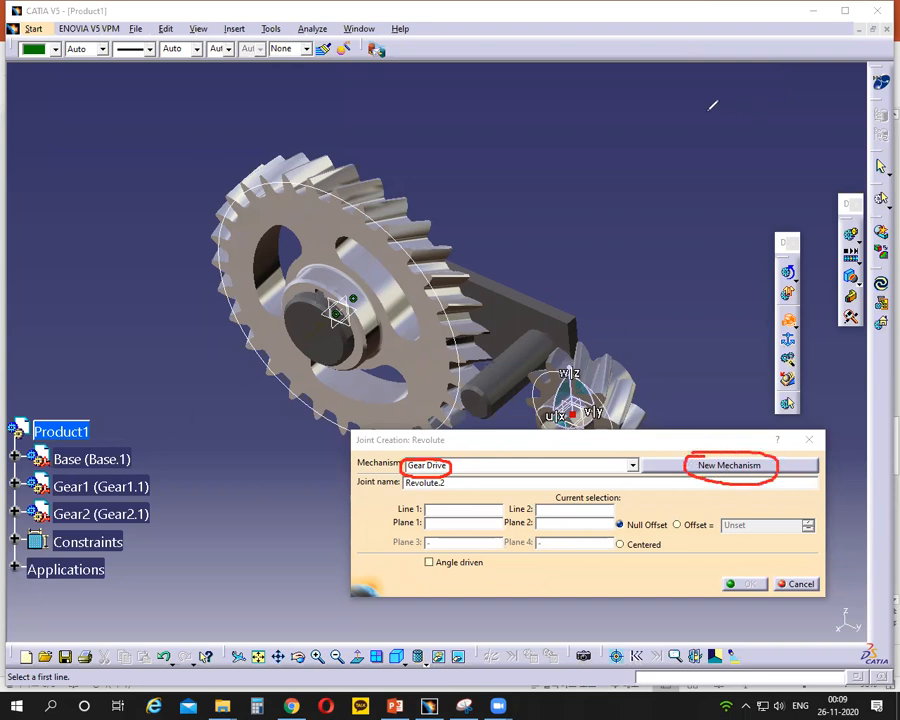
left_click(14, 569)
scroll(57, 575, "down", 2)
left_click(35, 539)
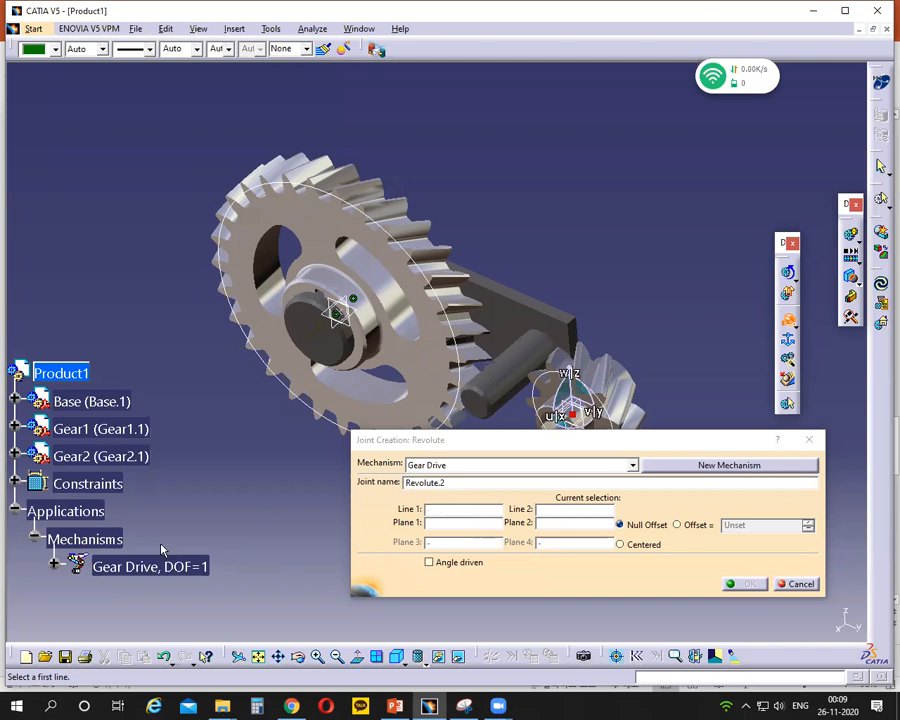
- Keep Gear Drive as the mechanism and select the base's smaller shaft axis as Line 1 and Gear2's axis as Line 2
left_click(446, 483)
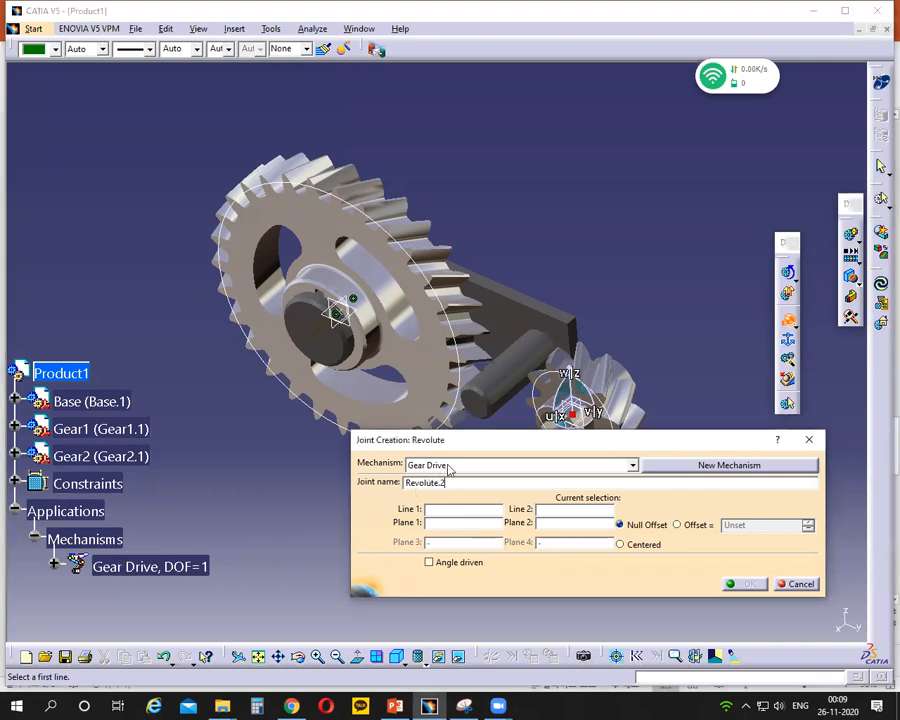
left_click(427, 467)
left_click(425, 480)
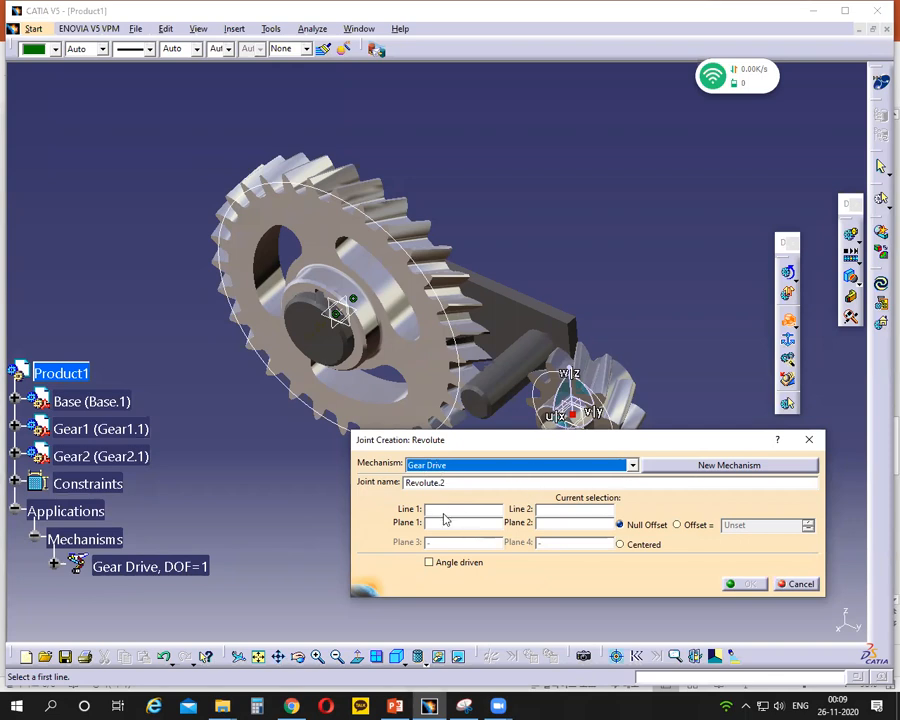
left_click(444, 512)
left_click_drag(477, 441, 508, 492)
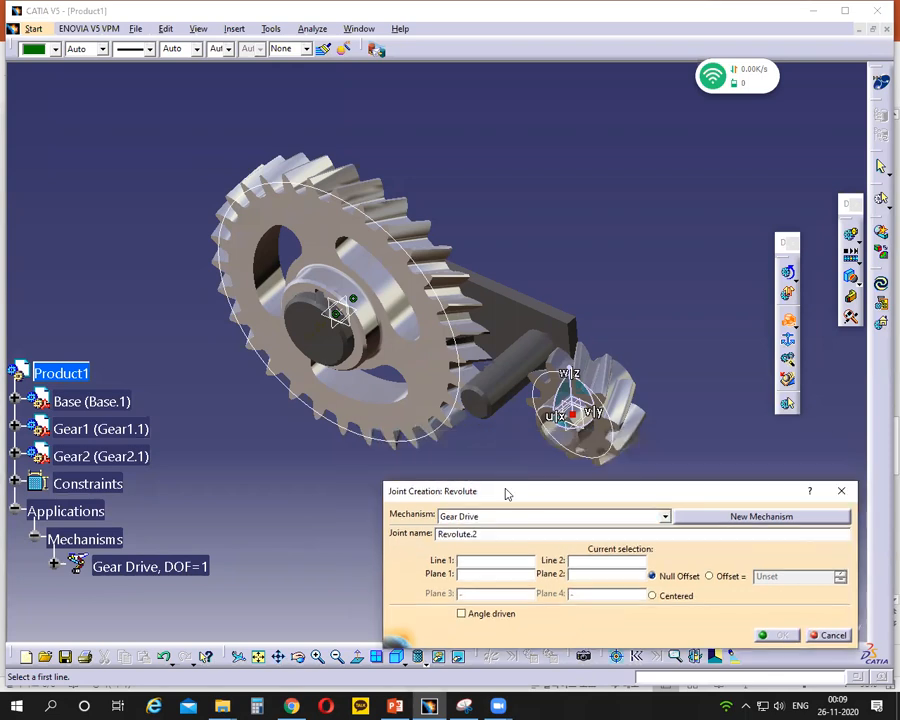
left_click(510, 384)
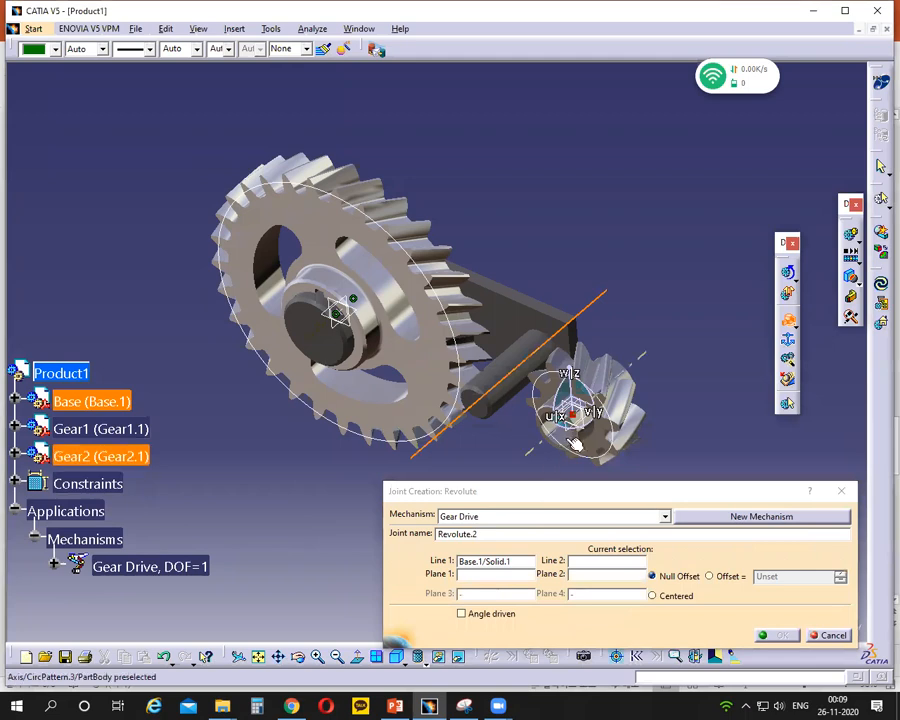
left_click(400, 313)
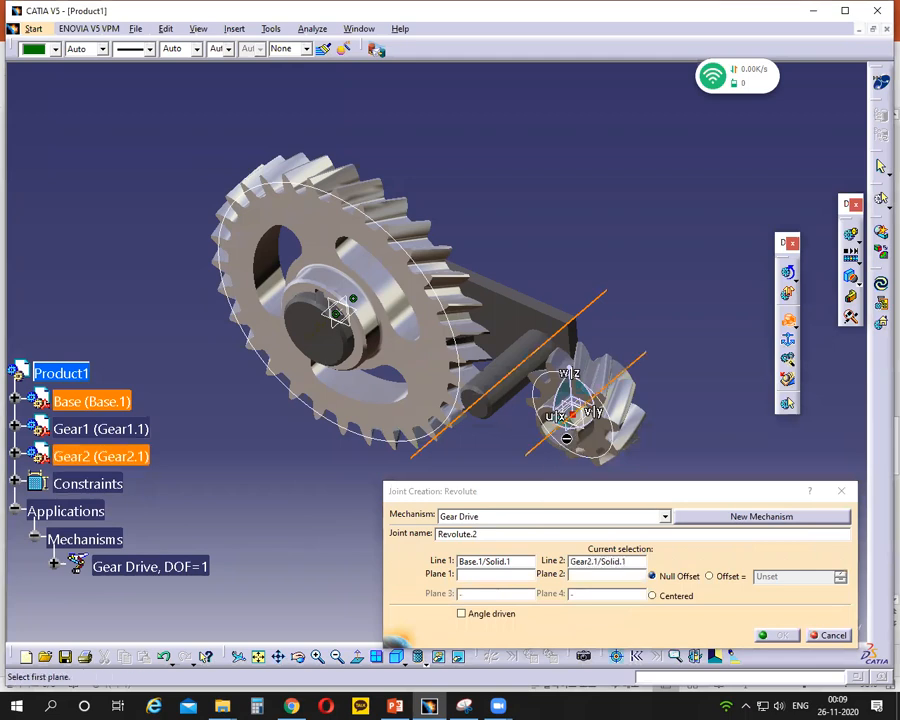
- Set the smaller shaft's end face as Plane 1 and Gear2's hub face as Plane 2, and create the revolute joint with Null Offset
left_click(484, 414)
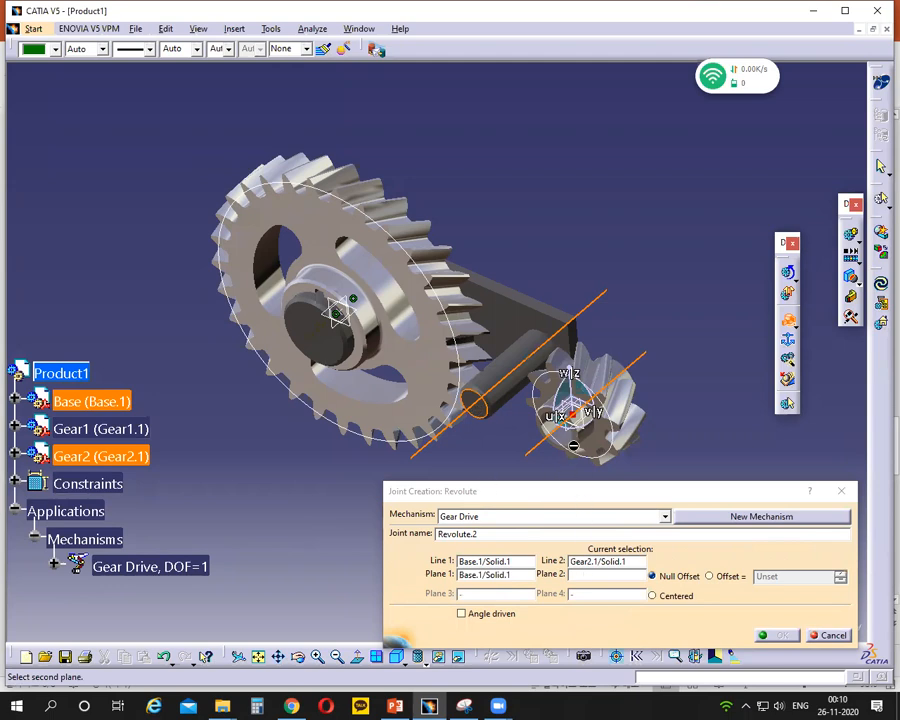
middle_click_drag(502, 436, 600, 346)
scroll(610, 352, "up", 1)
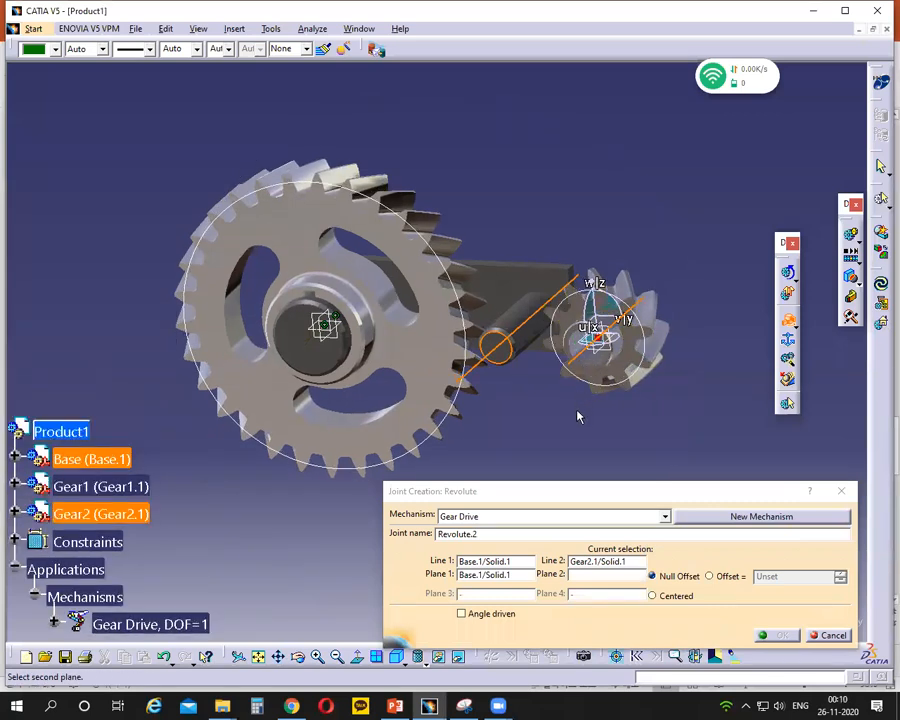
scroll(565, 420, "up", 2)
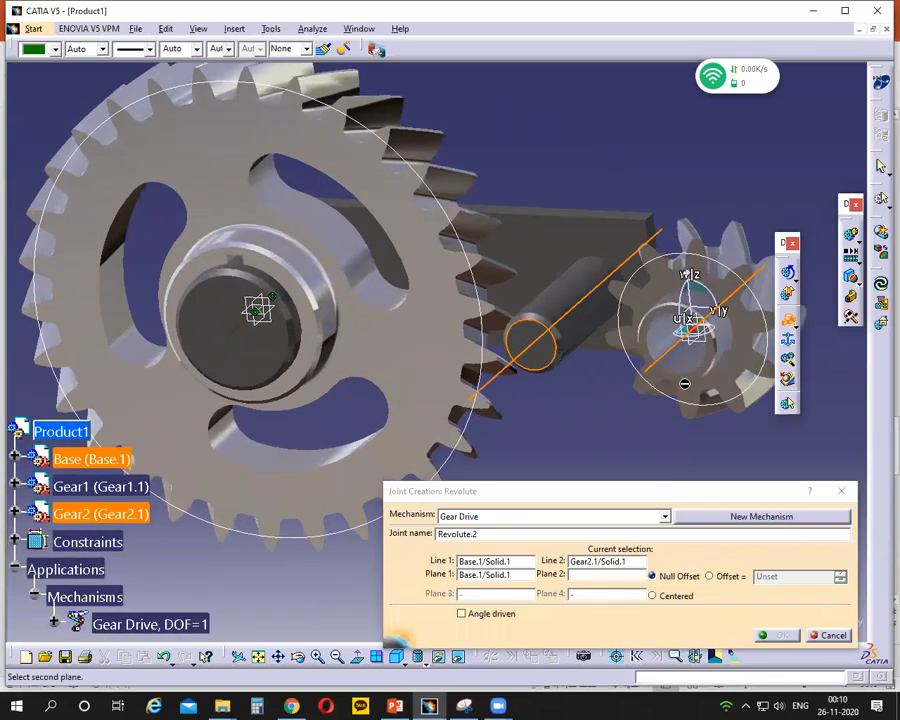
left_click(641, 378)
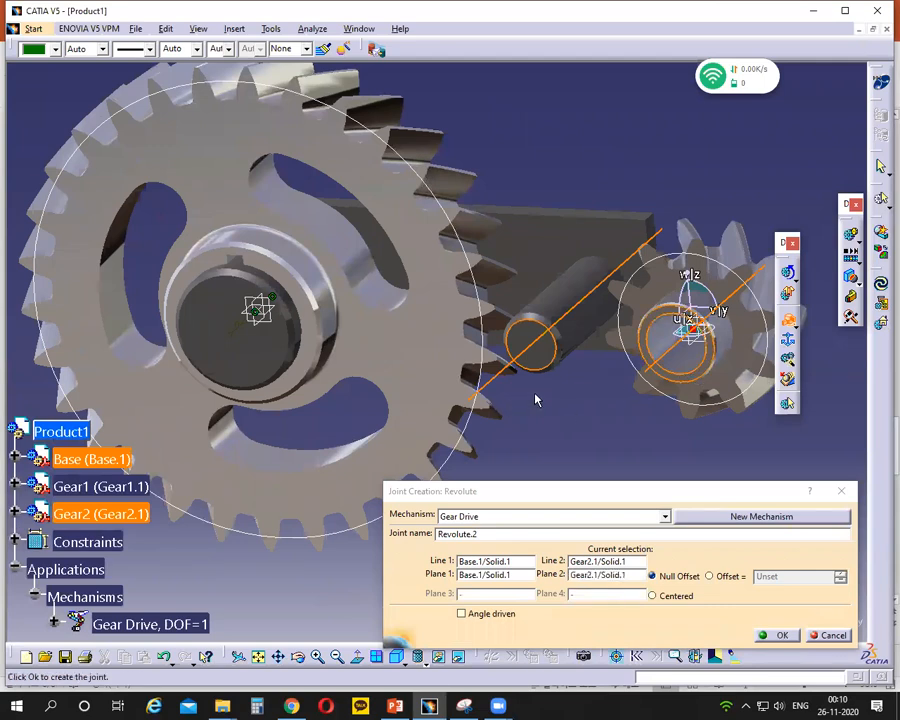
scroll(466, 408, "down", 2)
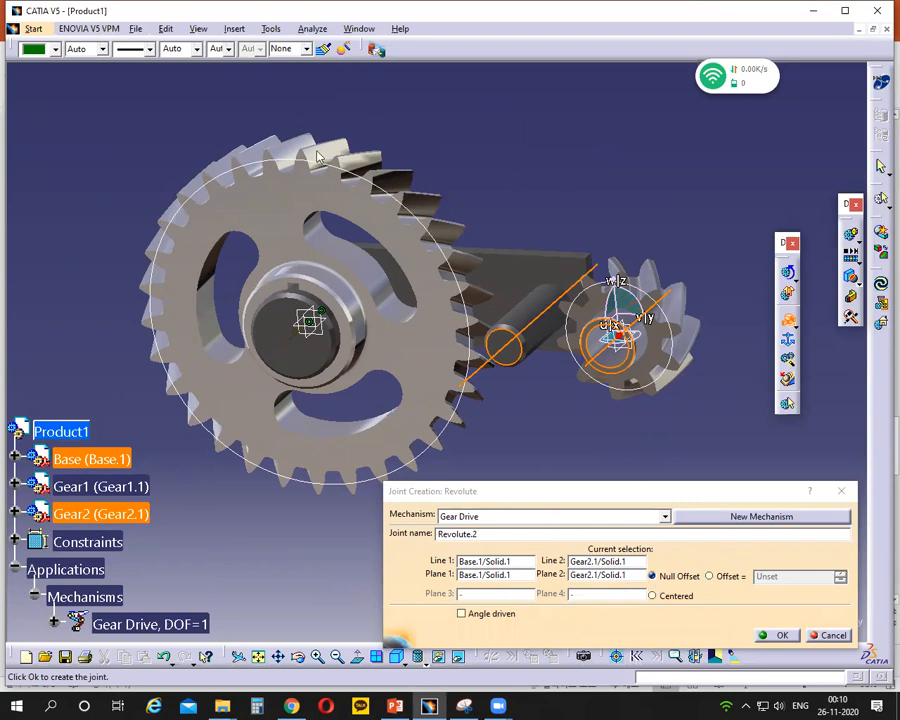
left_click(461, 613)
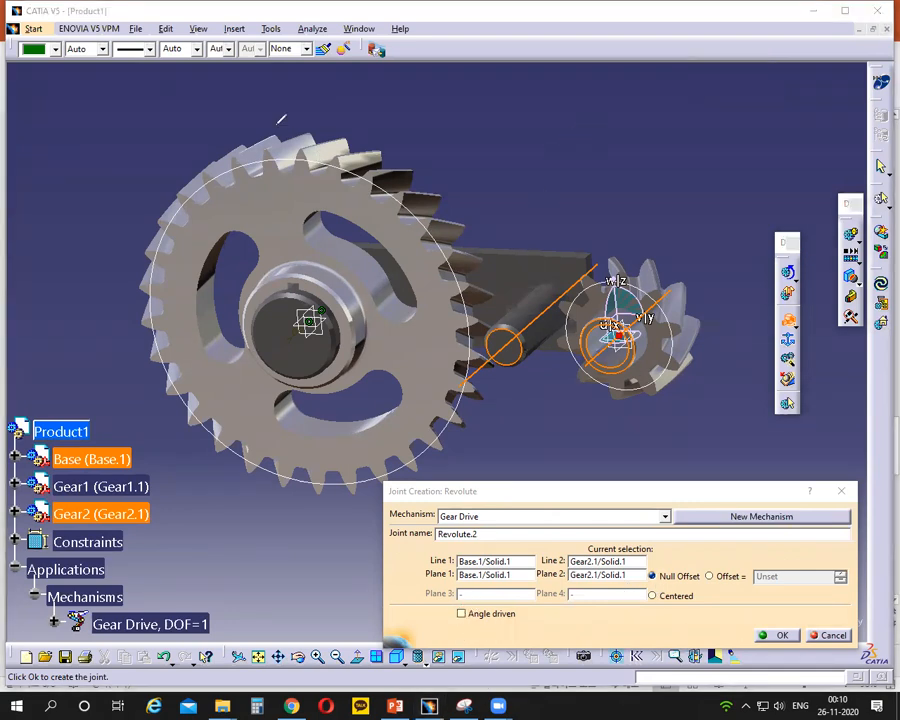
left_click(777, 635)
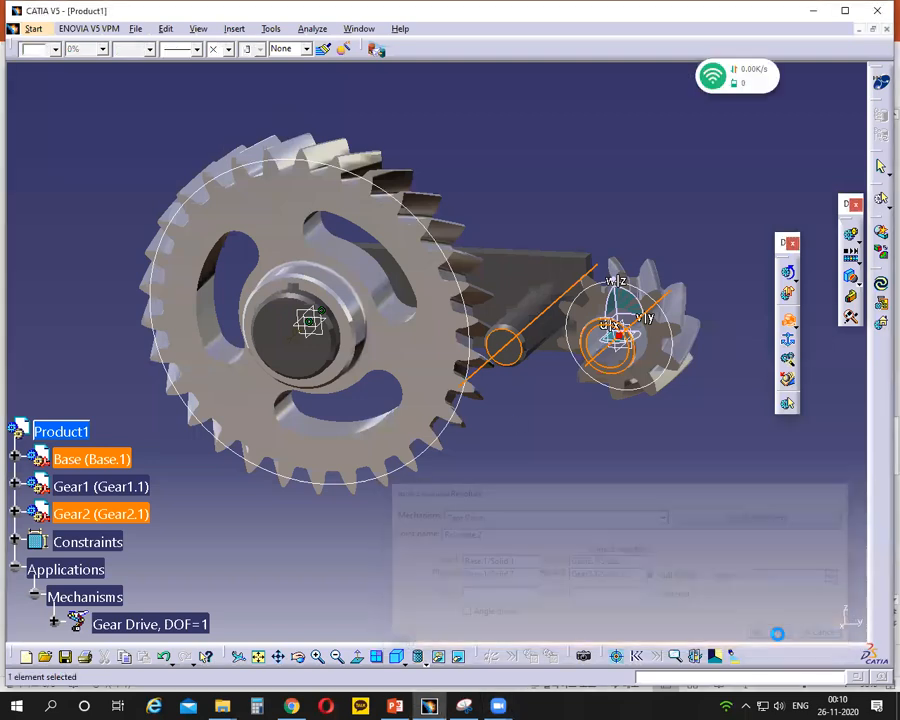
middle_click_drag(612, 502, 557, 538)
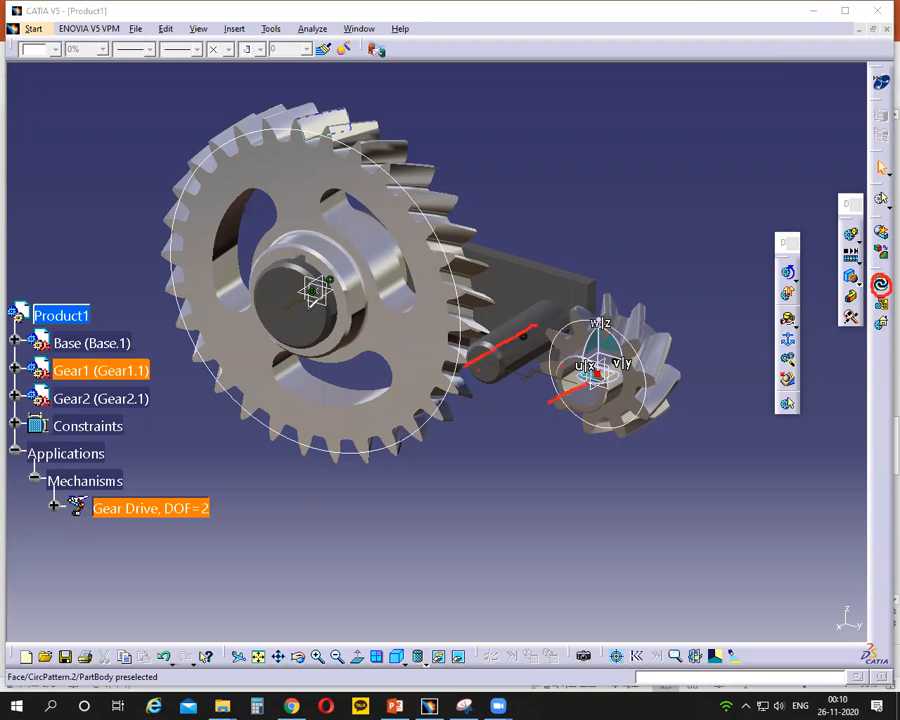
mouse_move(397, 223)
left_mouse_down()
mouse_move(309, 284)
mouse_move(292, 315)
left_mouse_up()
left_click(587, 121)
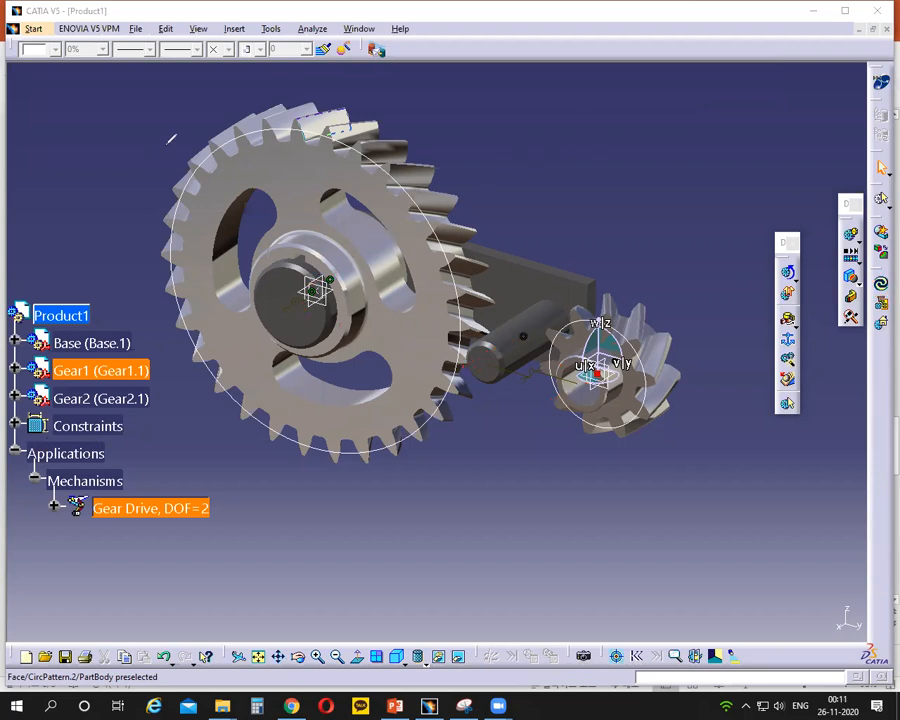
- Expand the assembly's constraints, then update Product1 with Gear Drive as the mechanism to position the parts
left_click(15, 426)
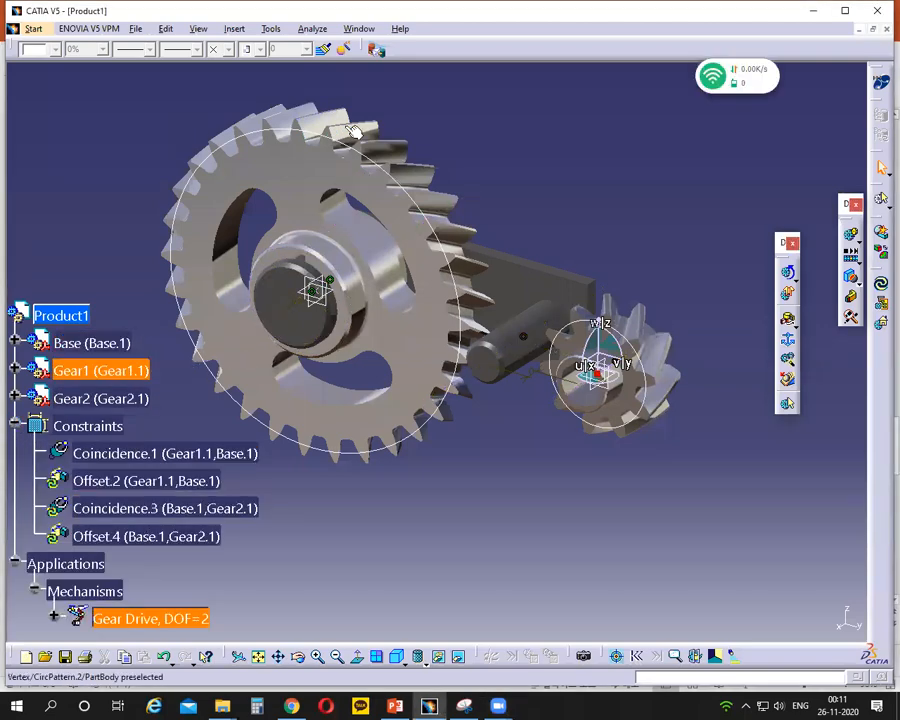
mouse_move(59, 475)
left_mouse_down()
mouse_move(44, 482)
mouse_move(58, 488)
mouse_move(42, 512)
mouse_move(57, 518)
mouse_move(41, 539)
mouse_move(57, 545)
left_mouse_up()
mouse_move(882, 275)
left_mouse_down()
mouse_move(870, 282)
mouse_move(886, 293)
mouse_move(882, 277)
left_mouse_up()
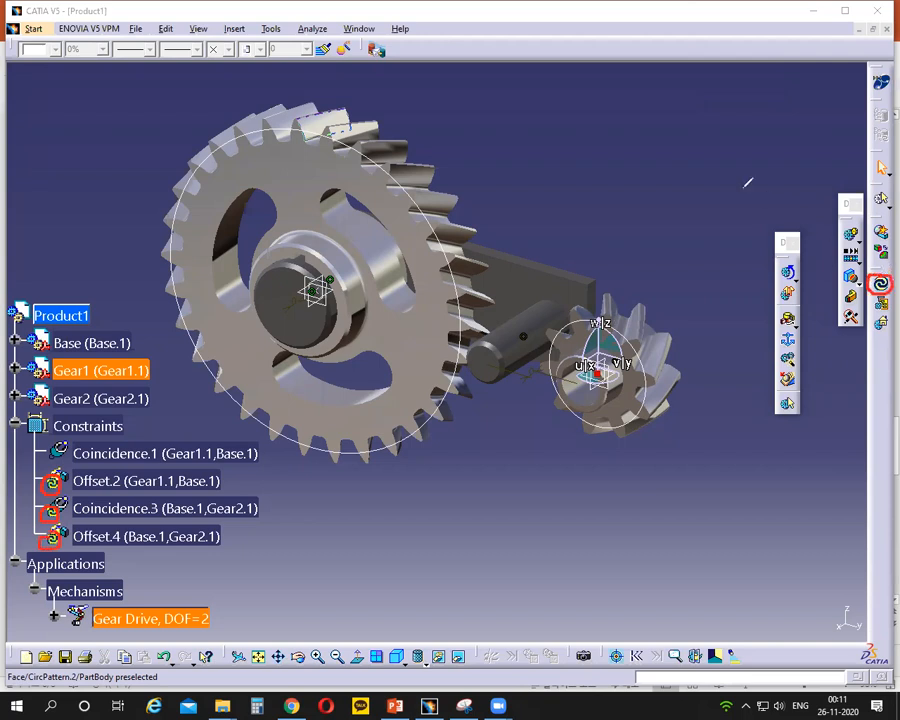
left_click(627, 123)
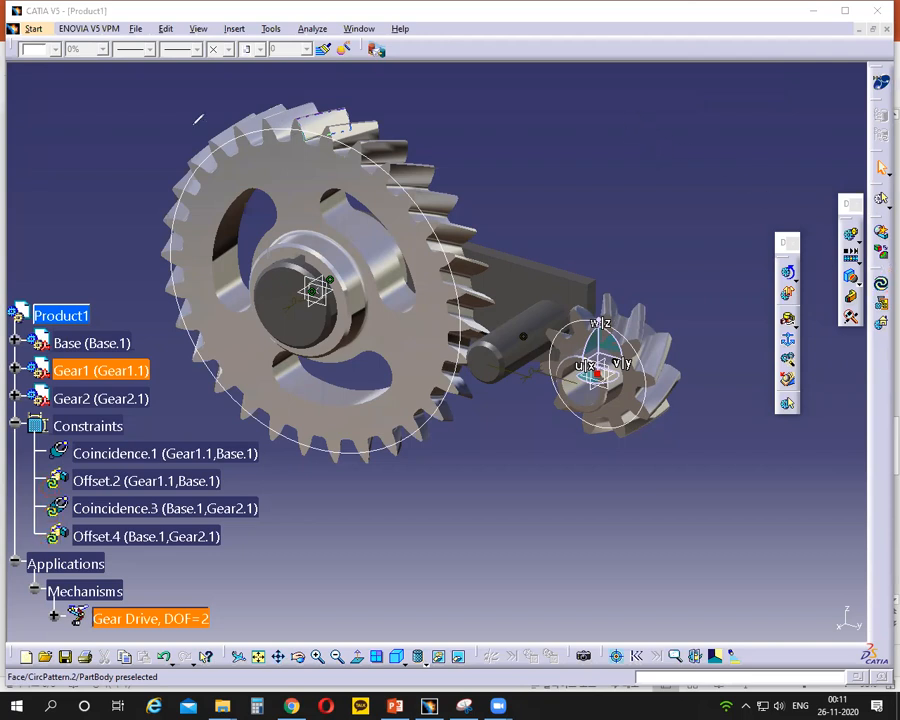
left_click(74, 314)
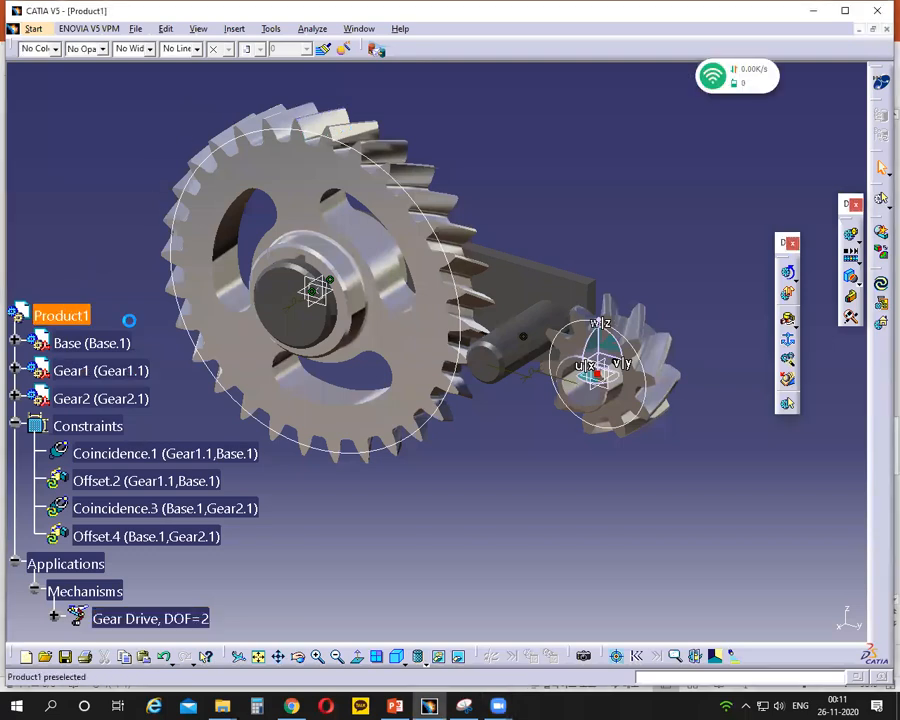
left_click(881, 283)
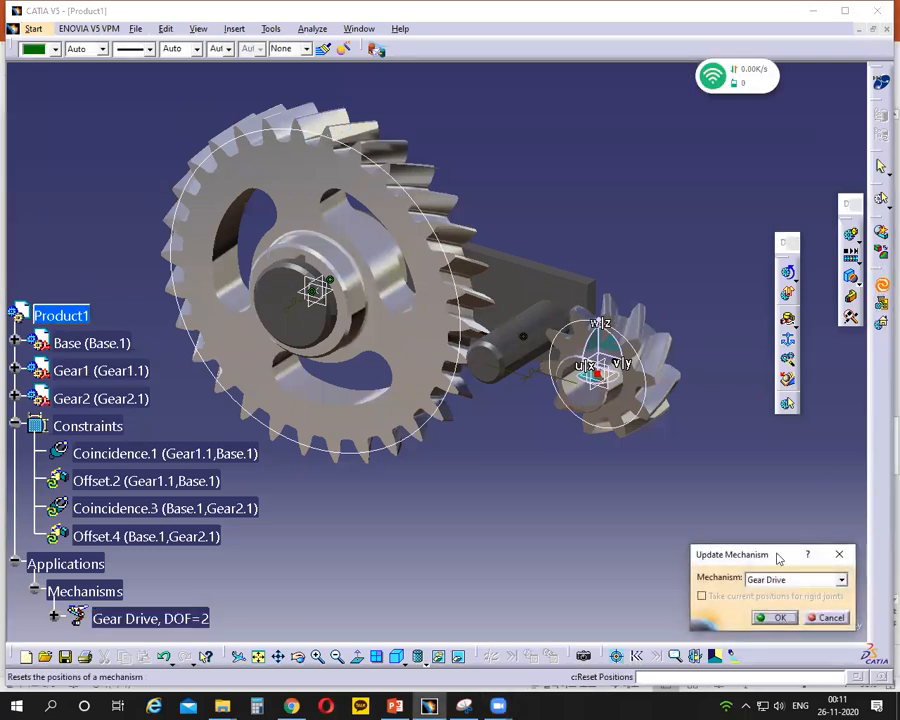
left_click_drag(778, 558, 669, 459)
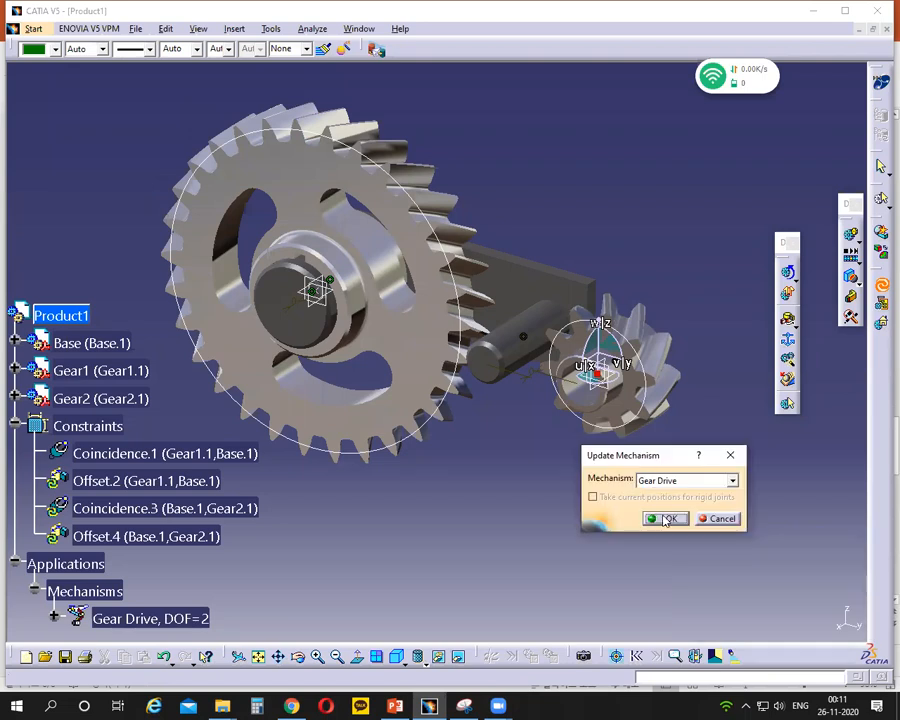
left_click(665, 519)
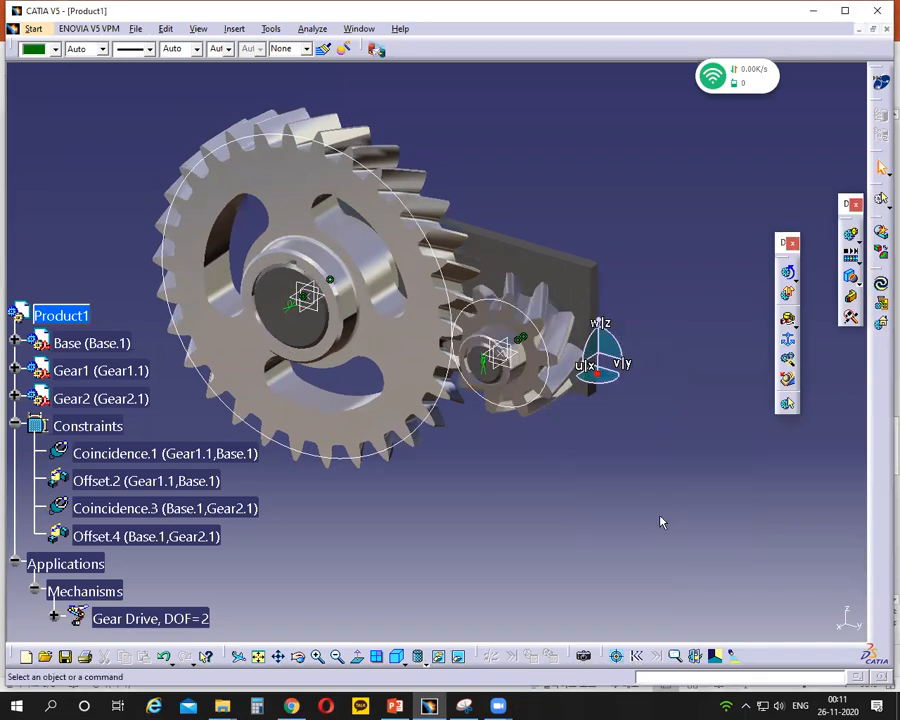
- Detach the compass from the model and return it to its default place and orientation
middle_click_drag(600, 445, 719, 478)
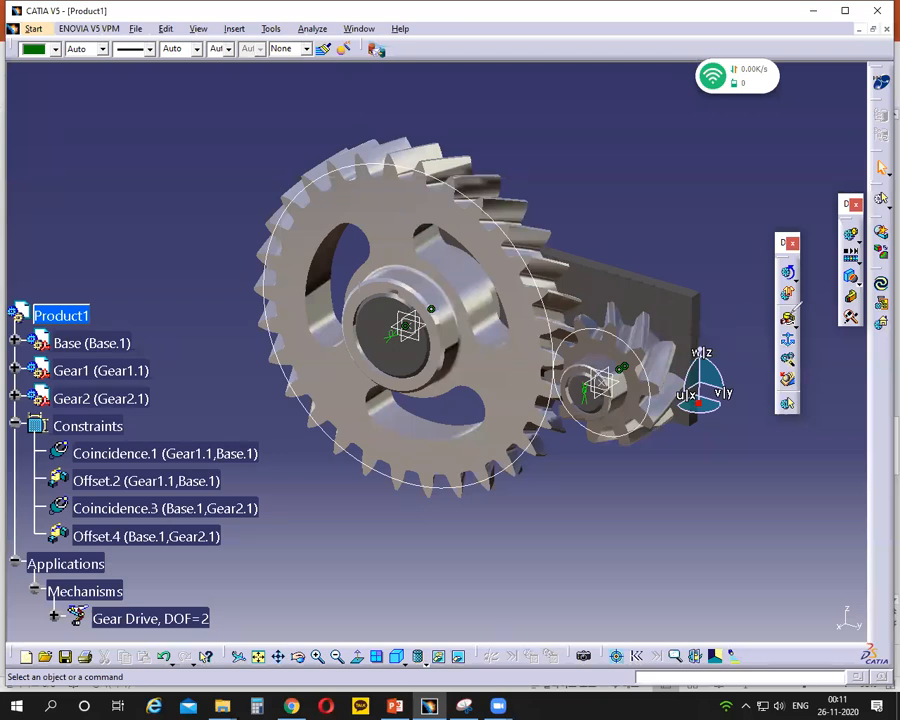
mouse_move(790, 312)
left_mouse_down()
mouse_move(777, 326)
mouse_move(803, 313)
mouse_move(778, 313)
left_mouse_up()
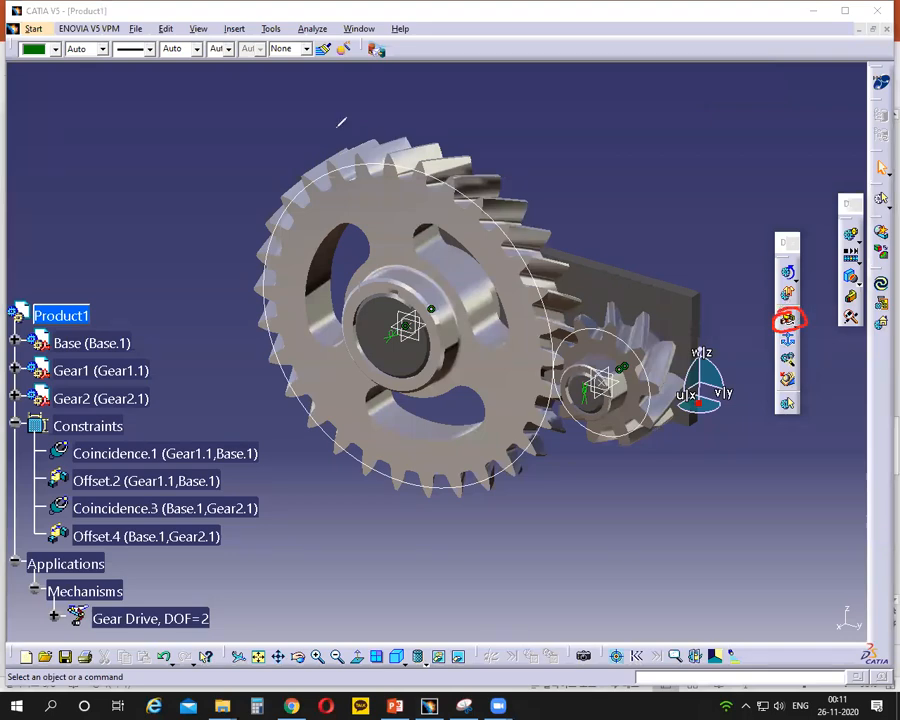
right_click(702, 410)
left_click(695, 546)
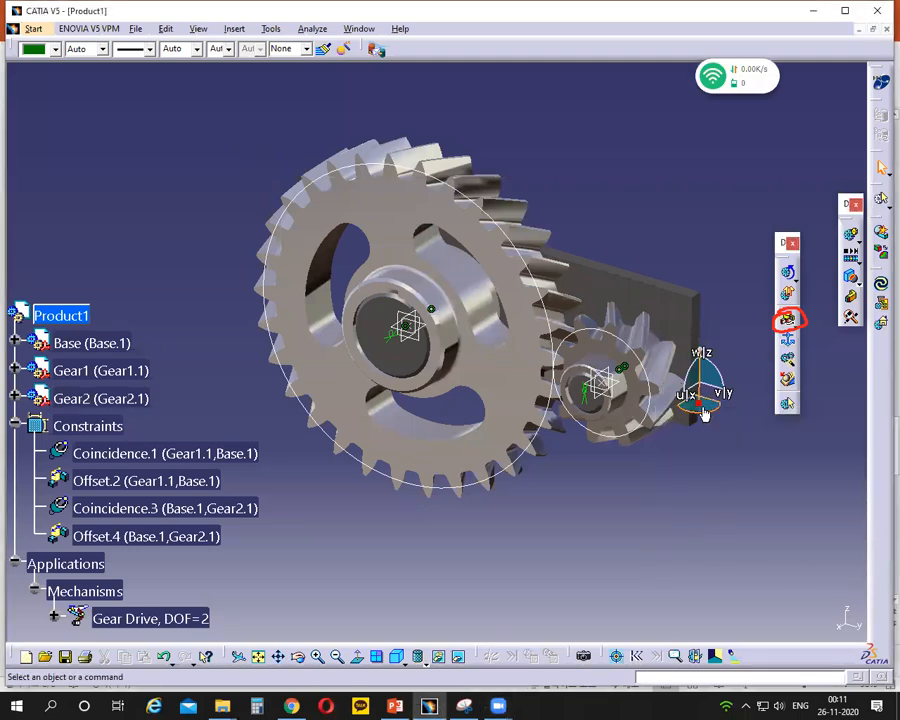
left_click_drag(698, 403, 770, 187)
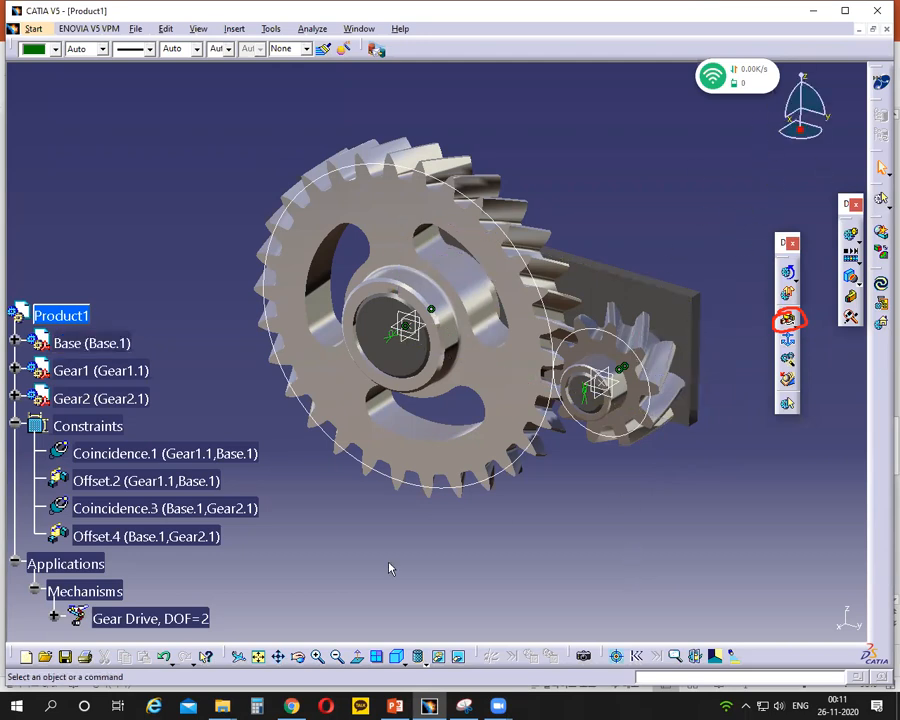
- Expand the Gear Drive mechanism in the specification tree
middle_click_drag(415, 563, 462, 544)
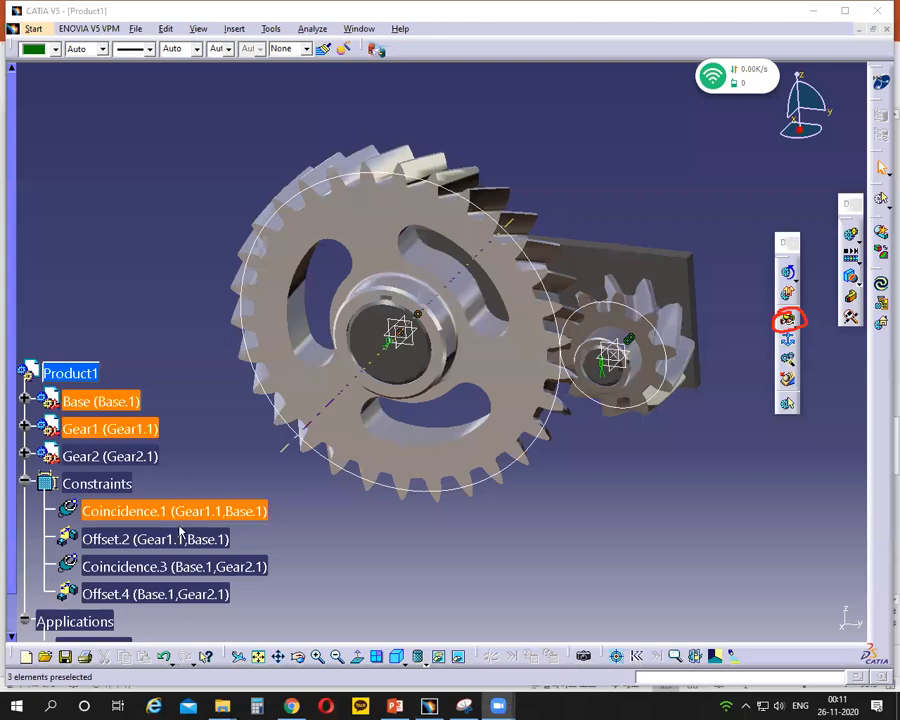
scroll(178, 532, "down", 3)
left_click(54, 560)
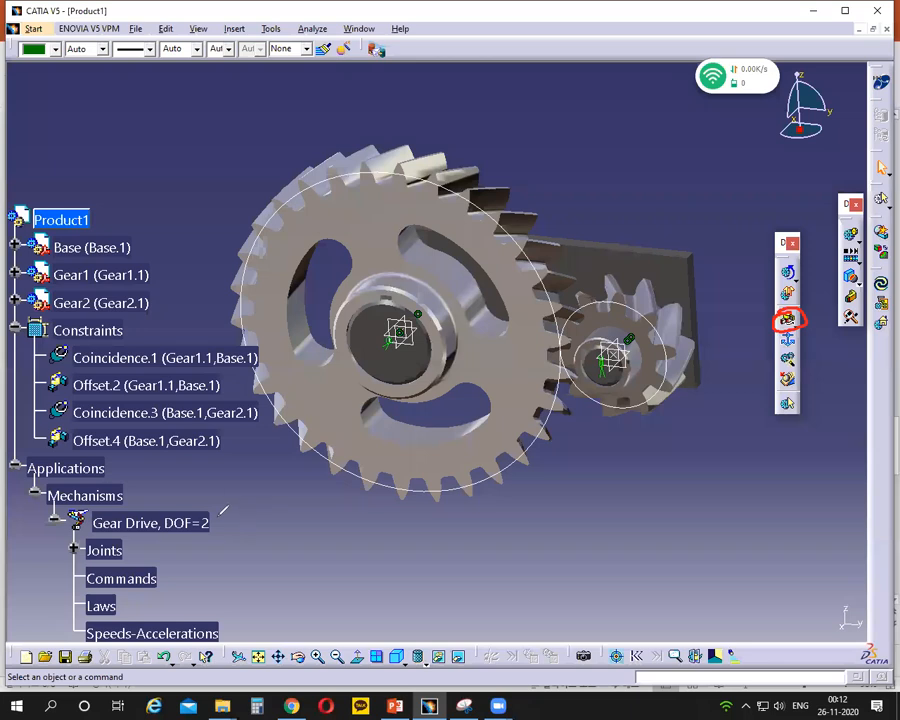
left_click_drag(219, 514, 211, 512)
mouse_move(443, 380)
left_mouse_down()
mouse_move(332, 368)
mouse_move(400, 283)
mouse_move(425, 298)
mouse_move(437, 285)
left_mouse_up()
mouse_move(650, 397)
left_mouse_down()
mouse_move(575, 312)
mouse_move(607, 330)
left_mouse_up()
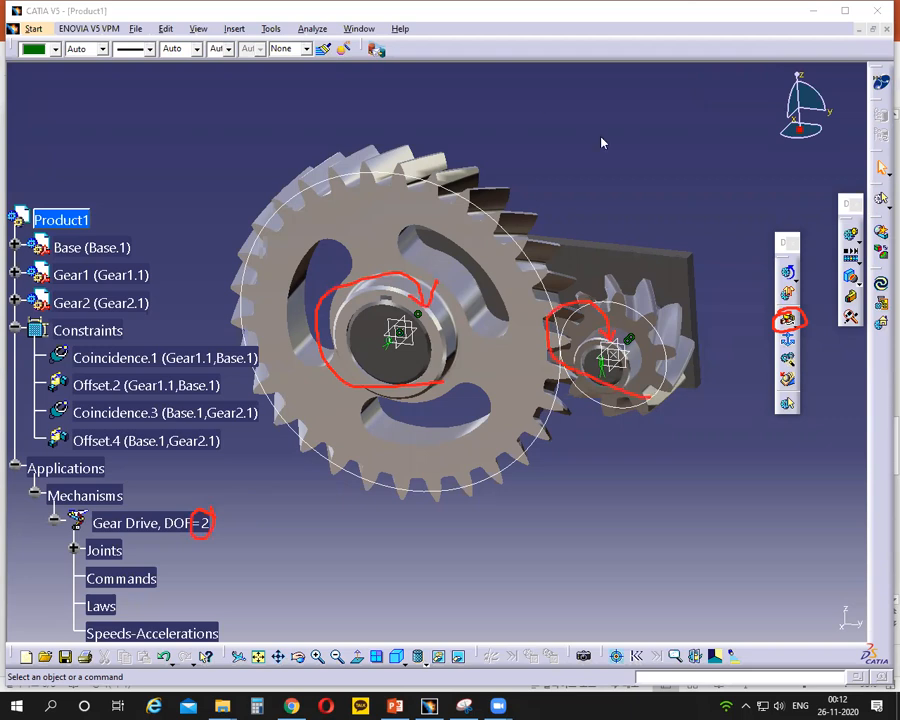
key("Escape")
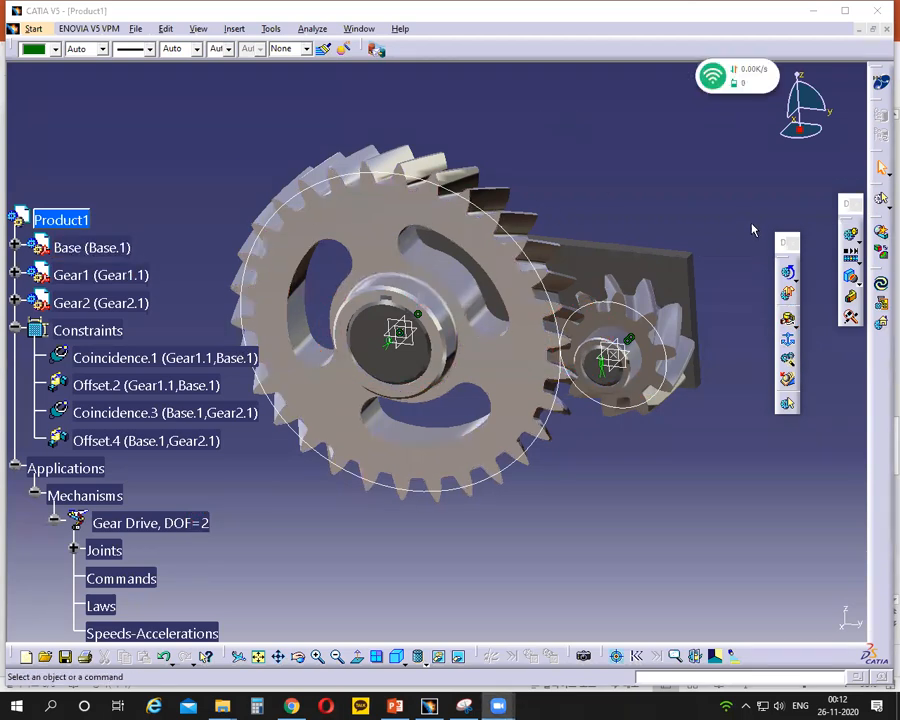
- Expand the Joints branch of Gear Drive to list its revolute joints
scroll(74, 564, "down", 2)
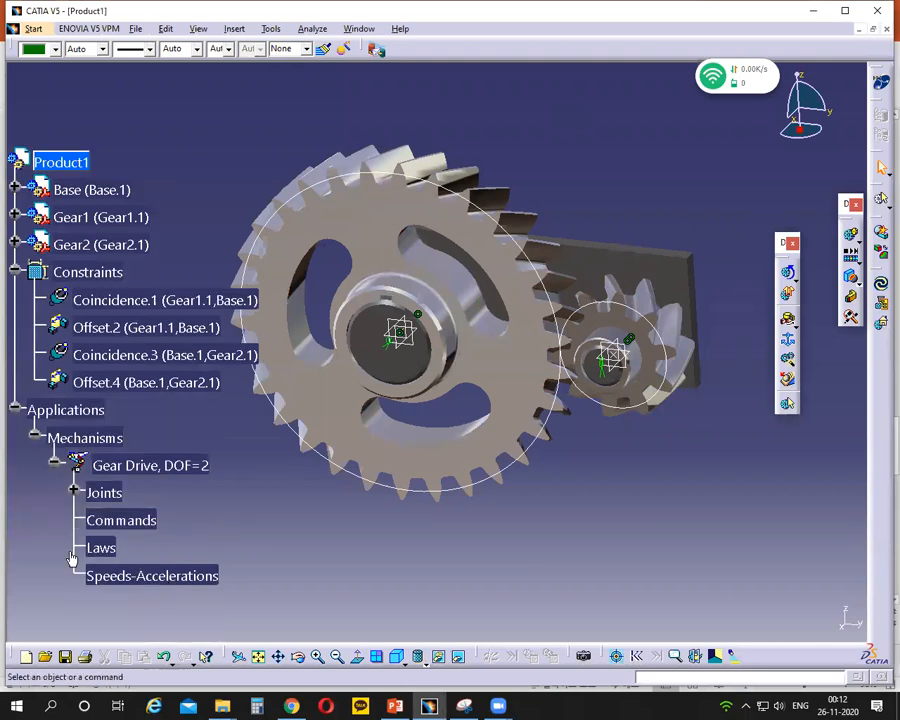
left_click(74, 492)
left_click(140, 520)
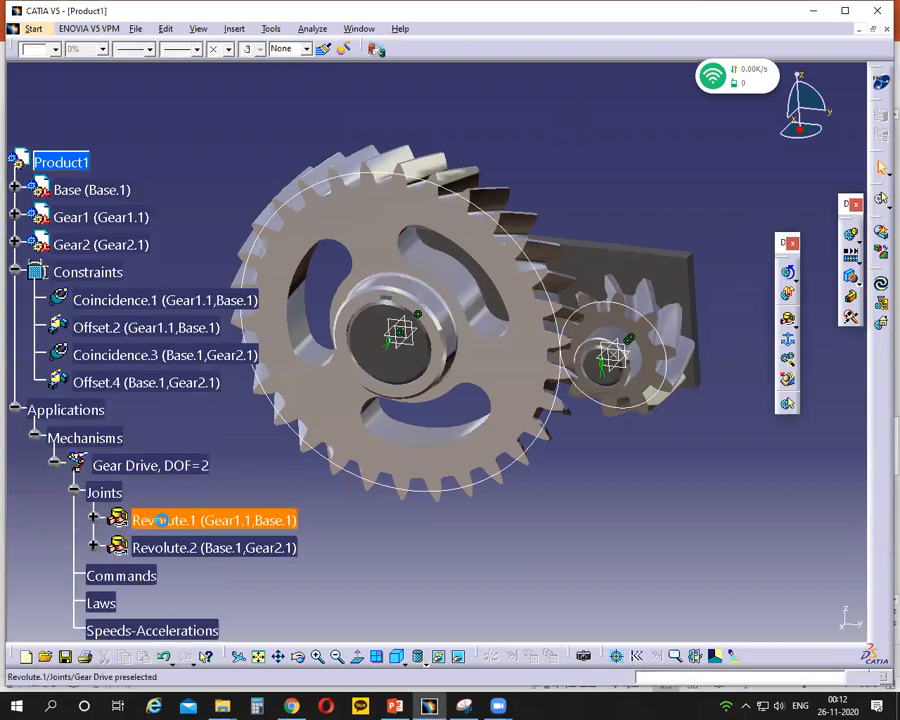
left_click(181, 555)
left_click(520, 545)
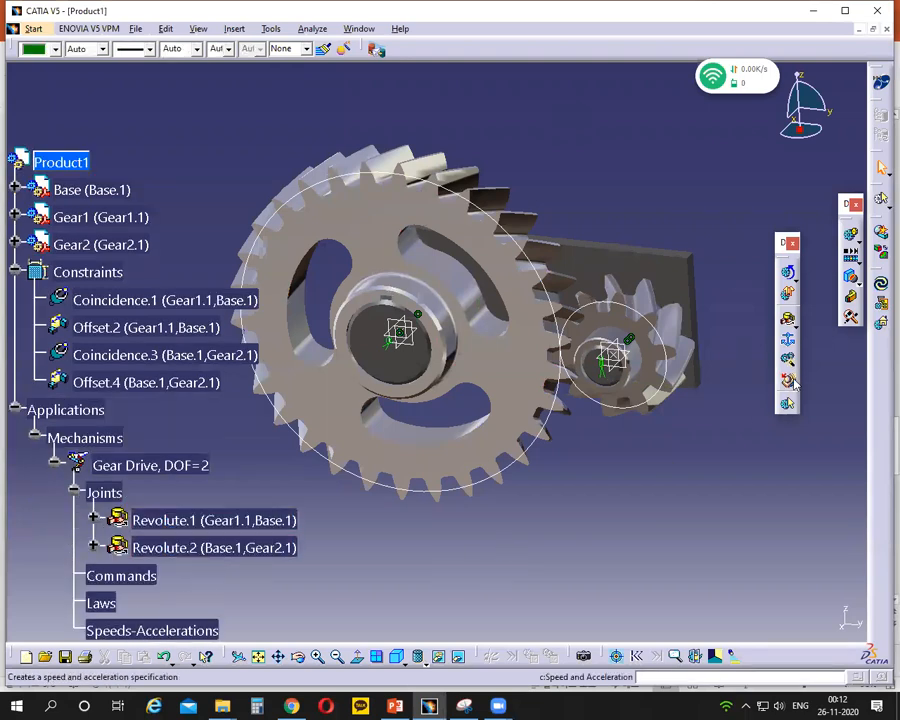
- Start a Gear joint in Gear Drive with Revolute.1 as Revolute Joint 1 and Revolute.2 as Revolute Joint 2
left_click(793, 325)
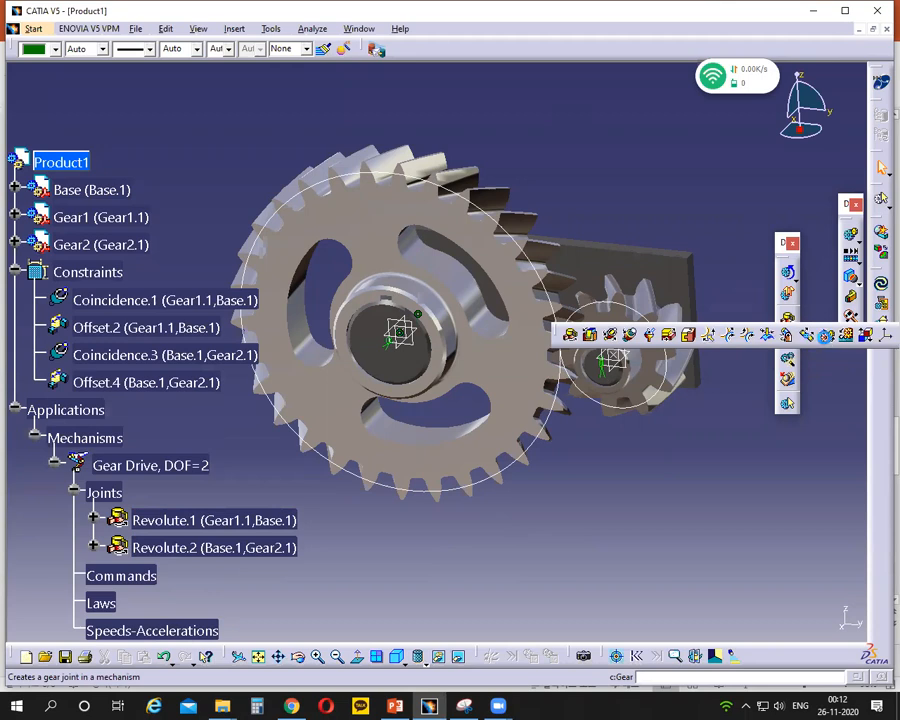
left_click(826, 338)
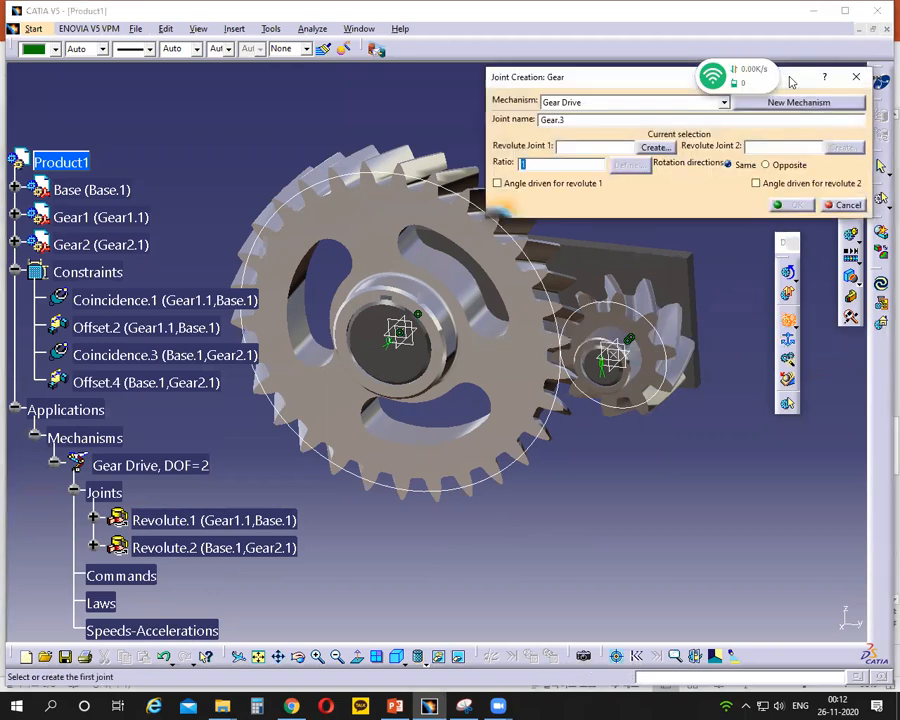
left_click_drag(780, 77, 762, 220)
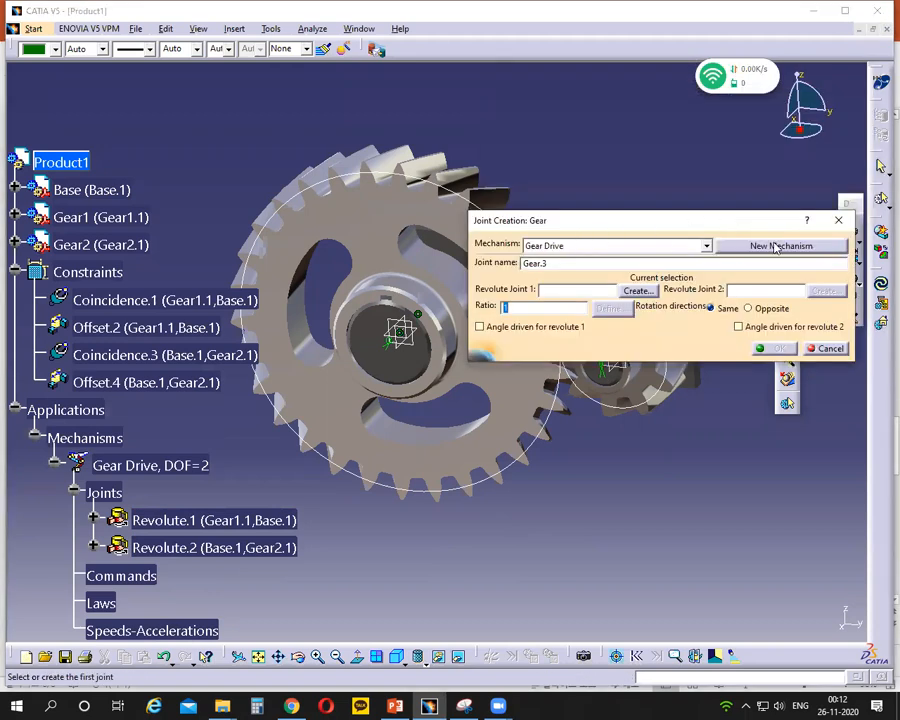
left_click(555, 290)
left_click(185, 522)
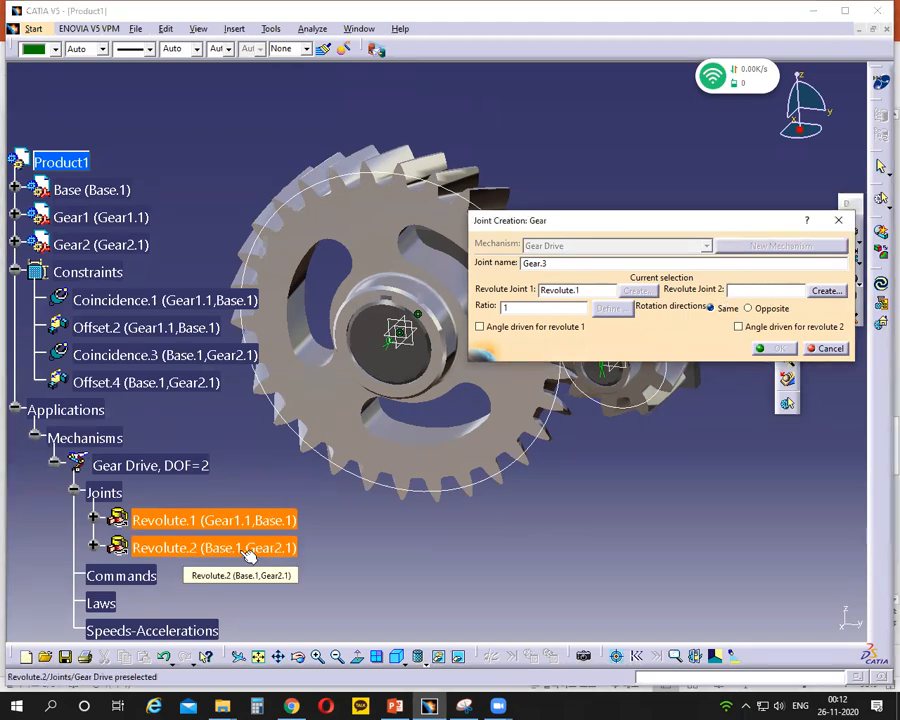
left_click(247, 554)
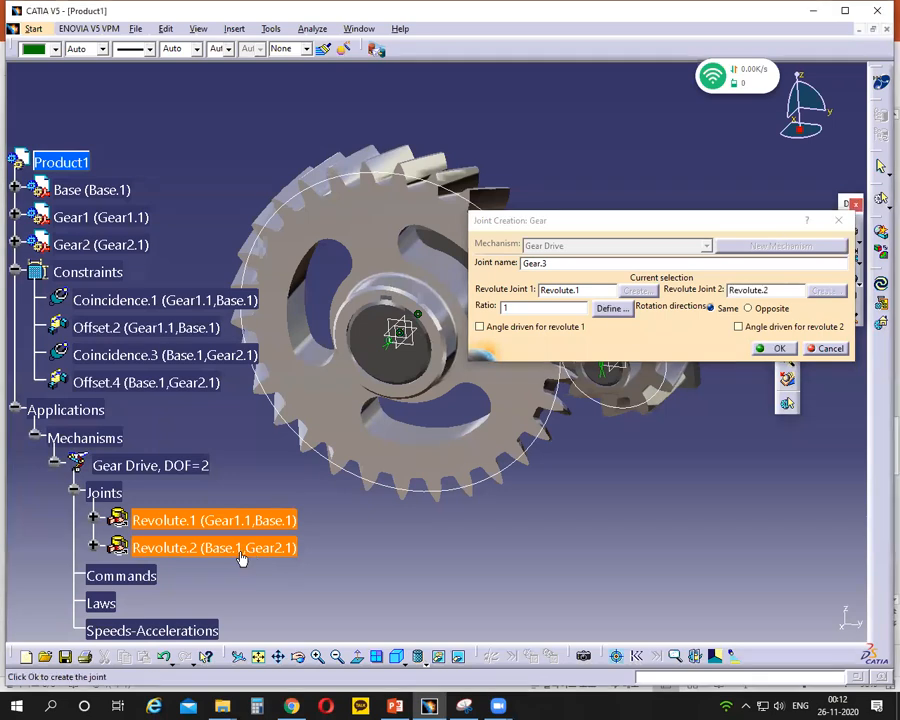
left_click(637, 230)
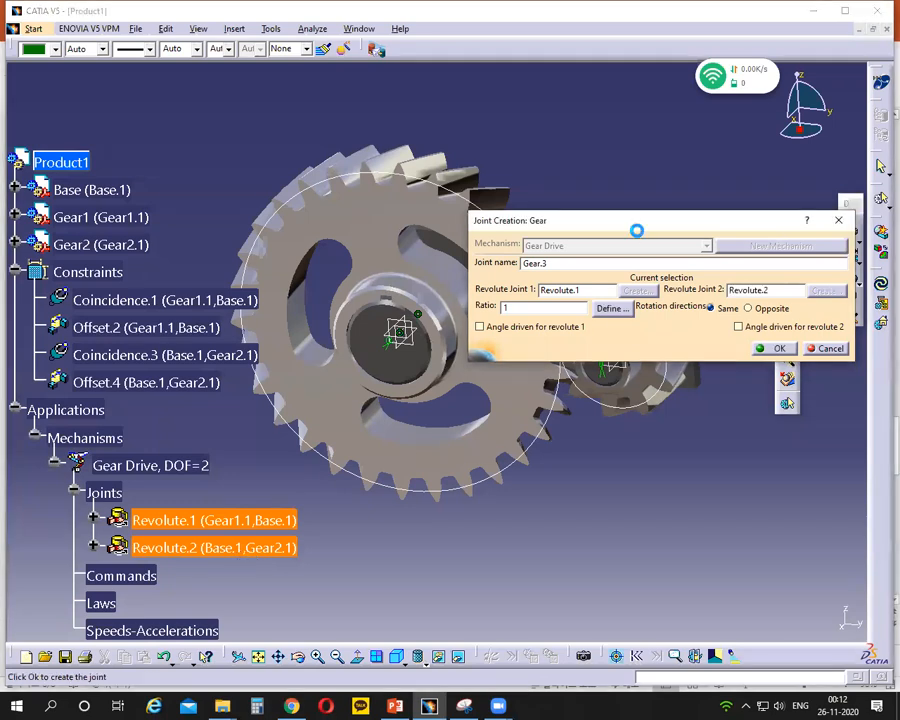
left_click_drag(637, 230, 634, 452)
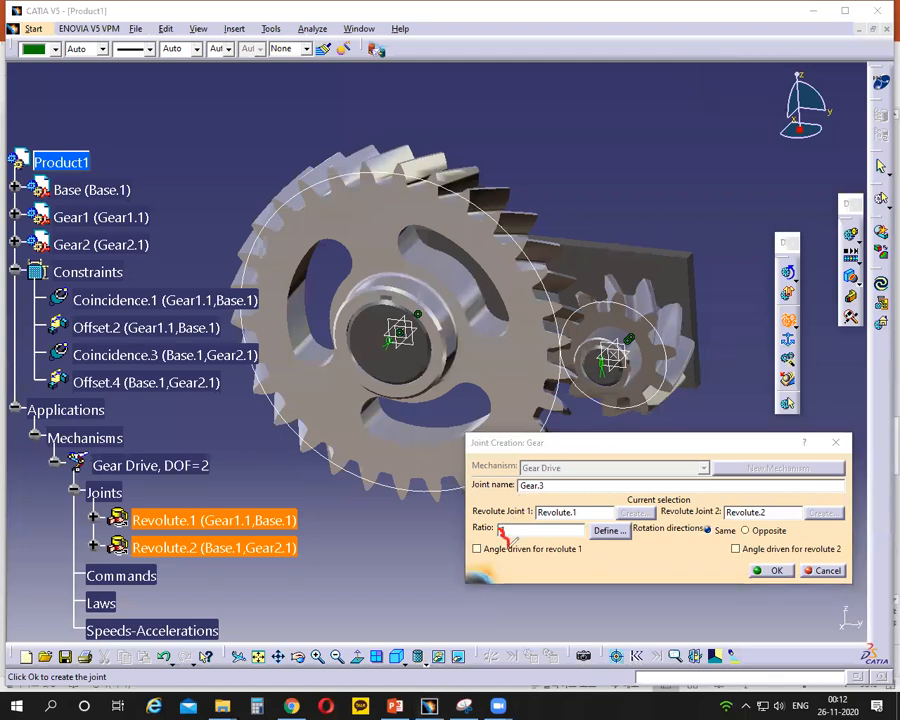
left_click_drag(378, 160, 434, 178)
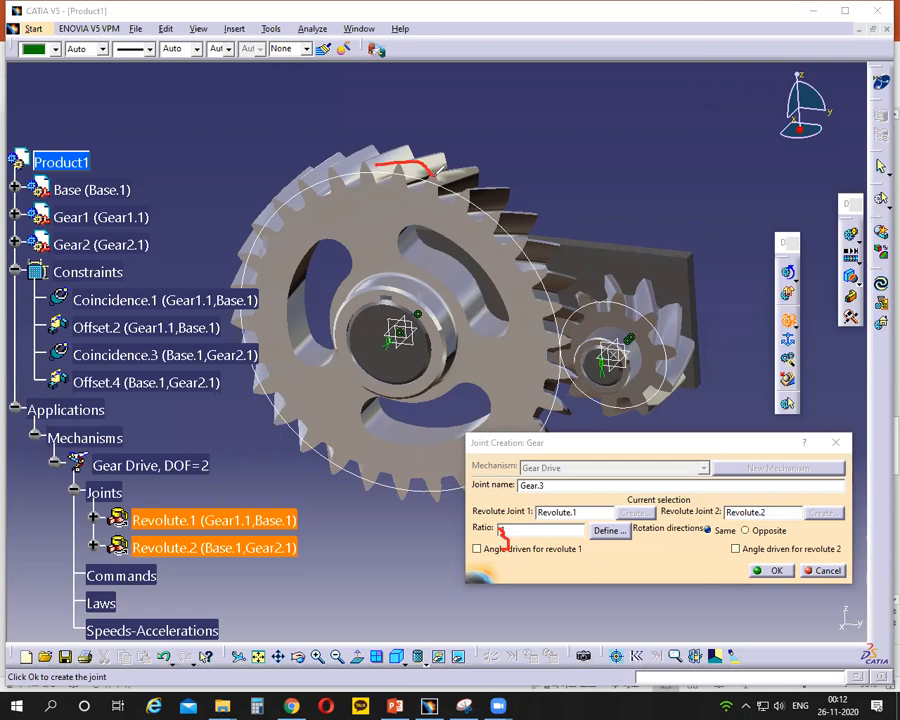
left_click_drag(609, 299, 645, 310)
mouse_move(706, 159)
left_mouse_down()
mouse_move(715, 186)
mouse_move(729, 178)
left_mouse_up()
mouse_move(705, 205)
left_mouse_down()
mouse_move(740, 188)
mouse_move(724, 232)
mouse_move(735, 210)
left_mouse_up()
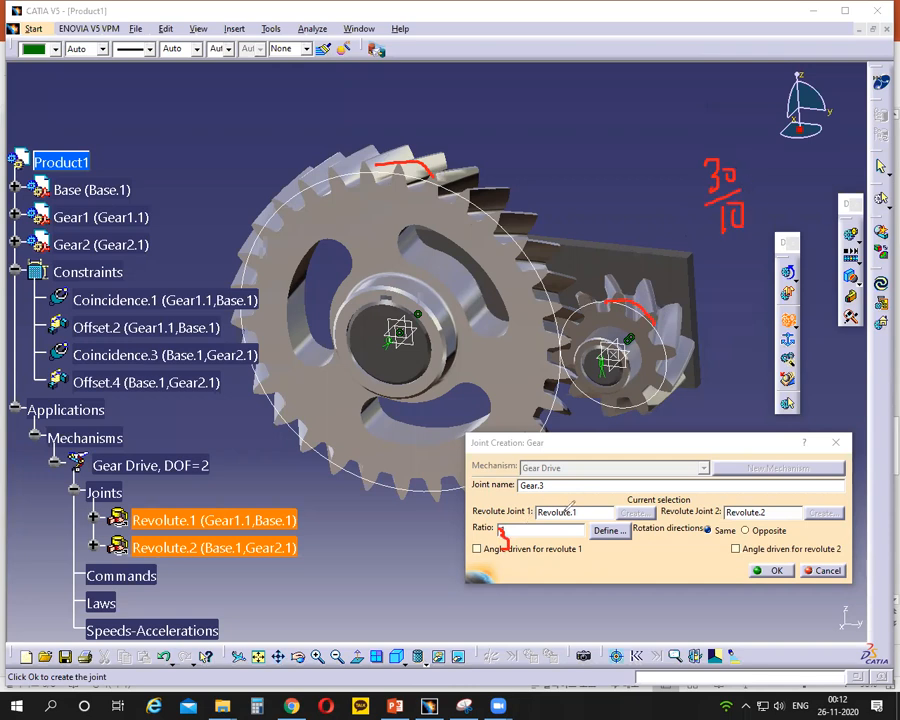
mouse_move(566, 503)
left_mouse_down()
mouse_move(536, 513)
mouse_move(583, 506)
mouse_move(568, 499)
left_mouse_up()
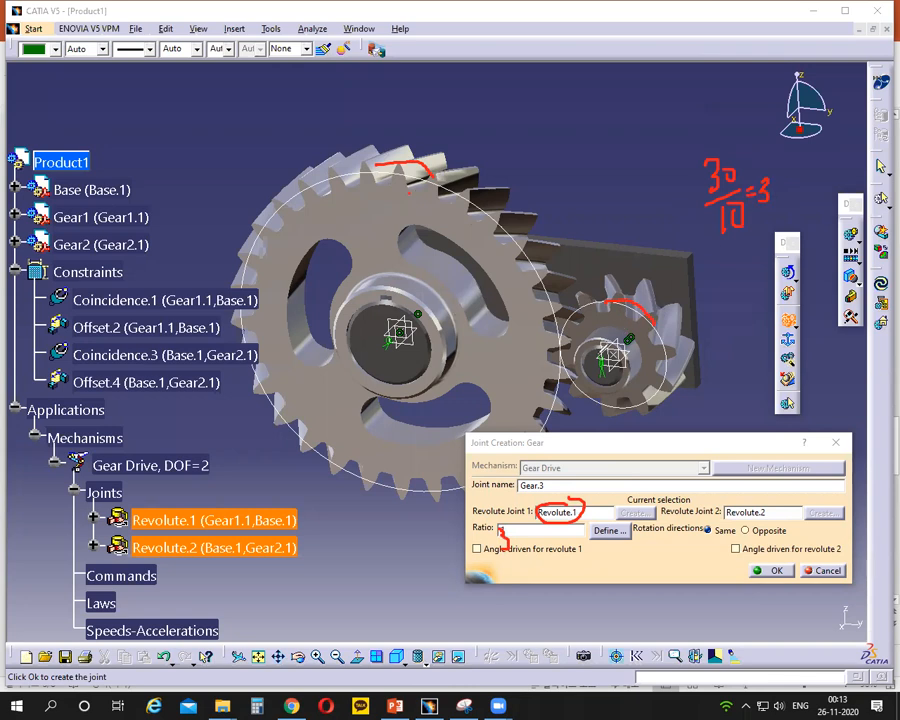
left_click_drag(652, 324, 620, 345)
left_click_drag(664, 198, 666, 215)
mouse_move(667, 158)
left_mouse_down()
mouse_move(658, 218)
mouse_move(670, 162)
left_mouse_up()
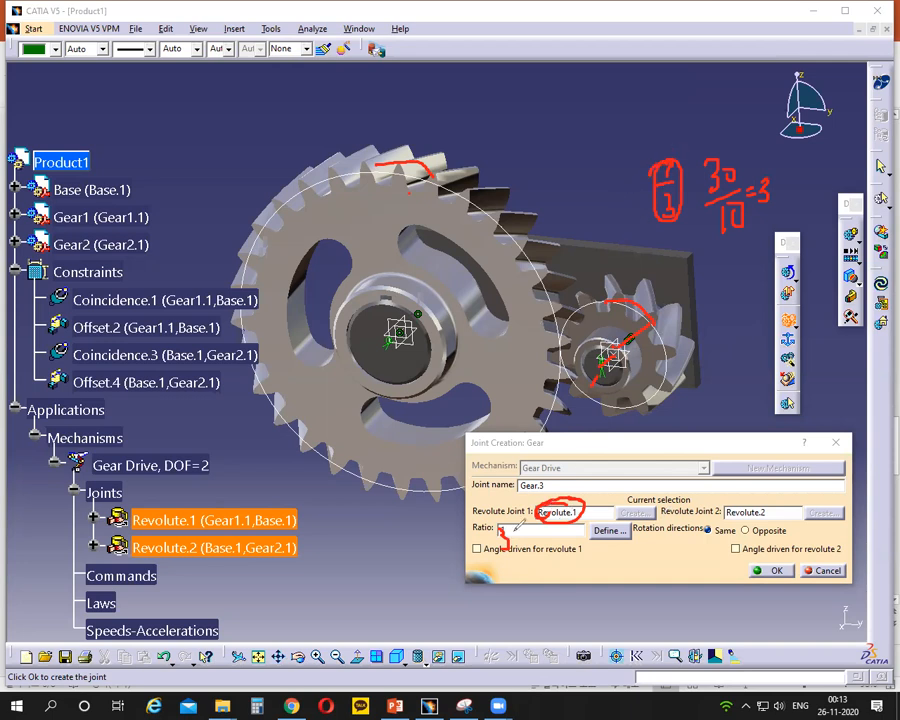
left_click(607, 124)
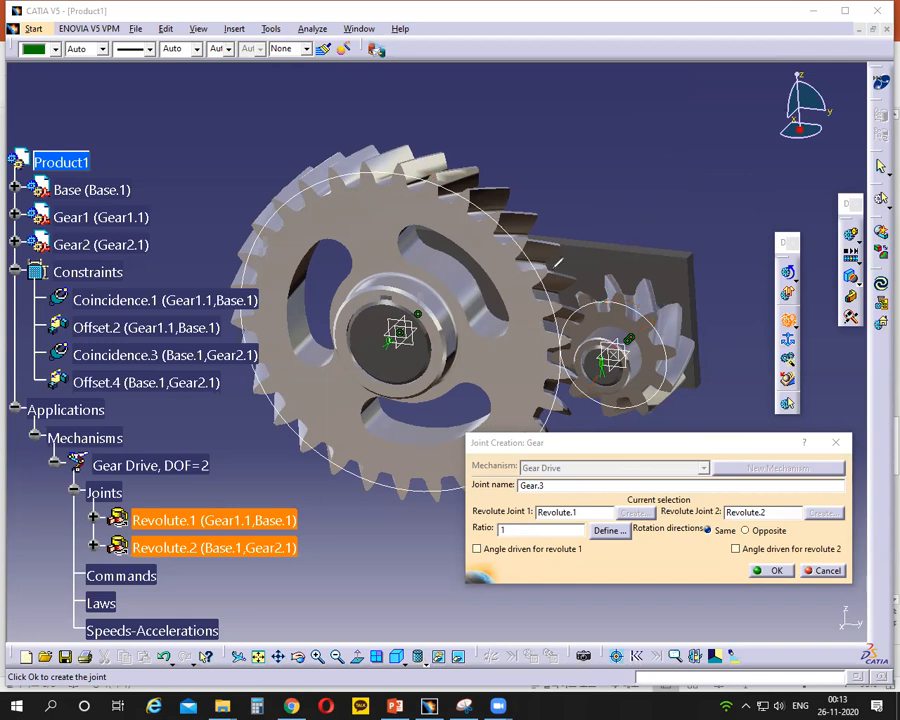
mouse_move(508, 525)
left_mouse_down()
mouse_move(498, 527)
mouse_move(509, 537)
mouse_move(497, 525)
mouse_move(514, 533)
mouse_move(505, 530)
left_mouse_up()
left_click(578, 141)
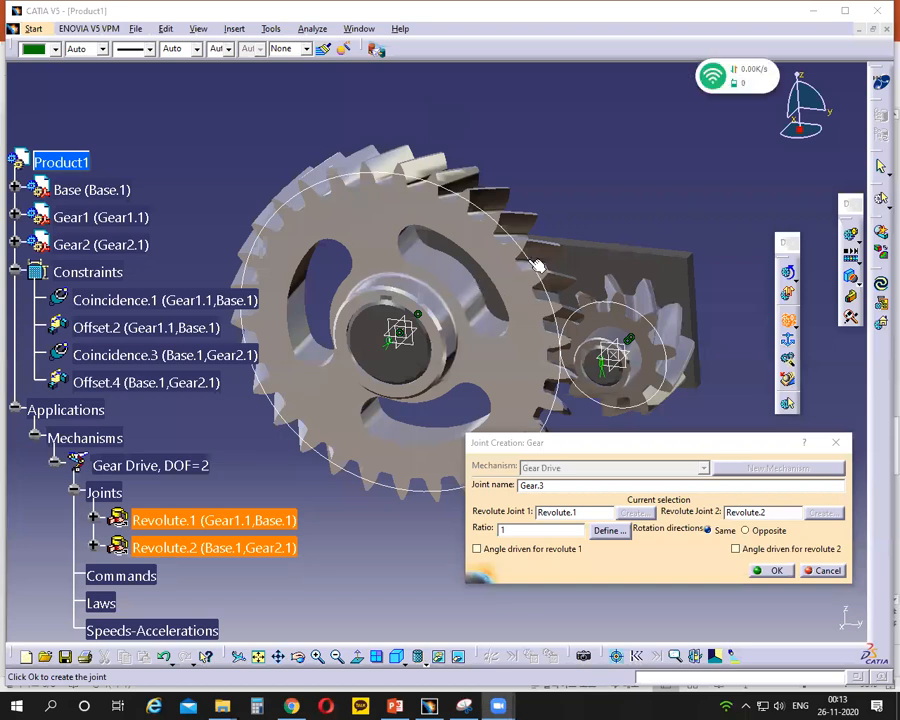
- Define the gear joint's ratio from the pitch circle of Gear1 and the pitch circle of Gear2
left_click(618, 532)
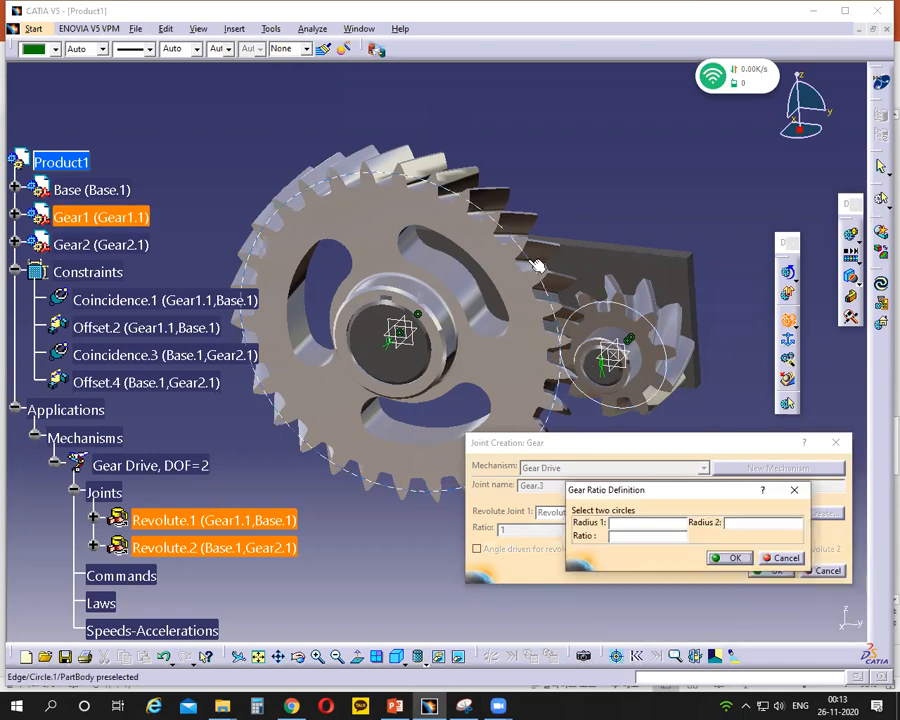
left_click(537, 265)
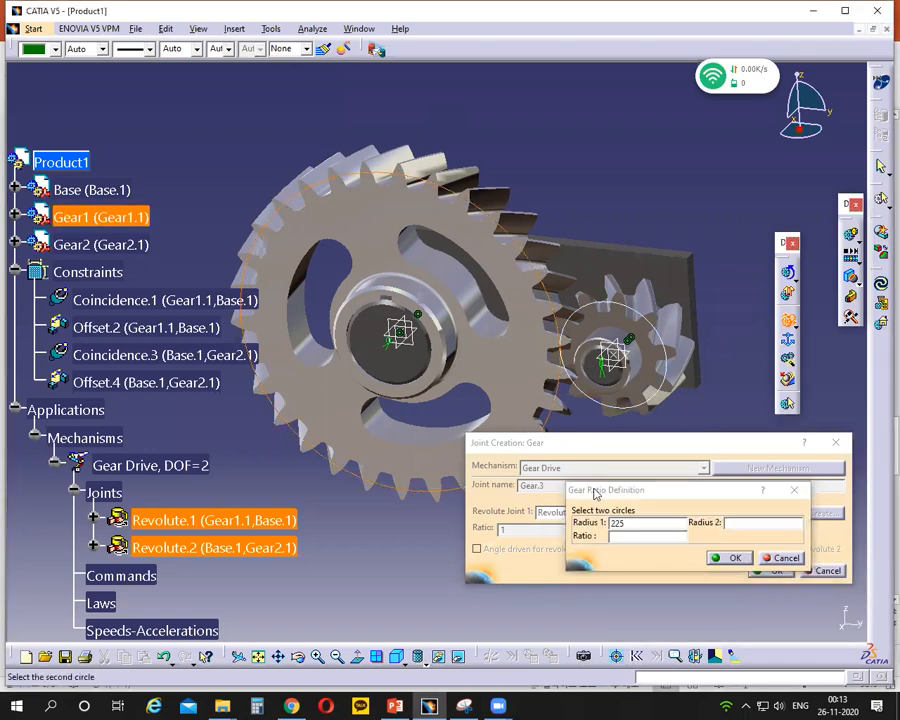
left_click(668, 340)
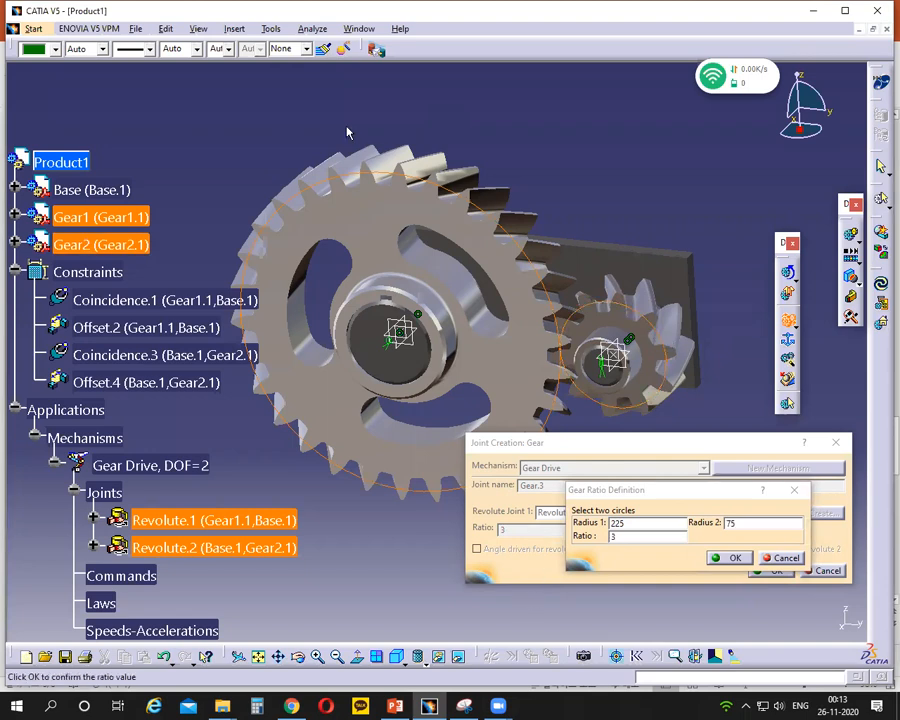
left_click(610, 537)
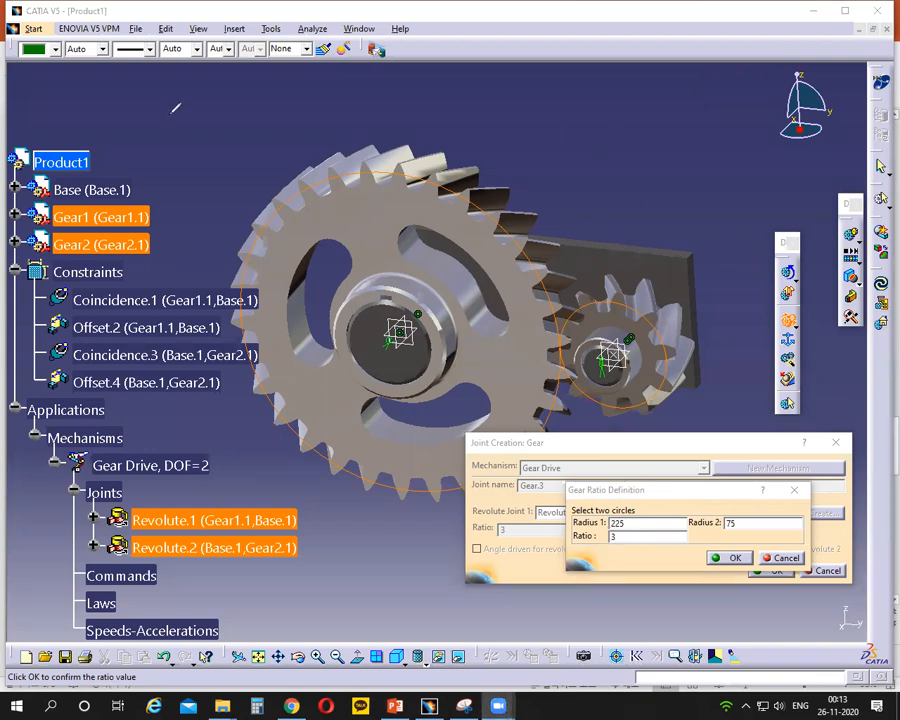
left_click(731, 558)
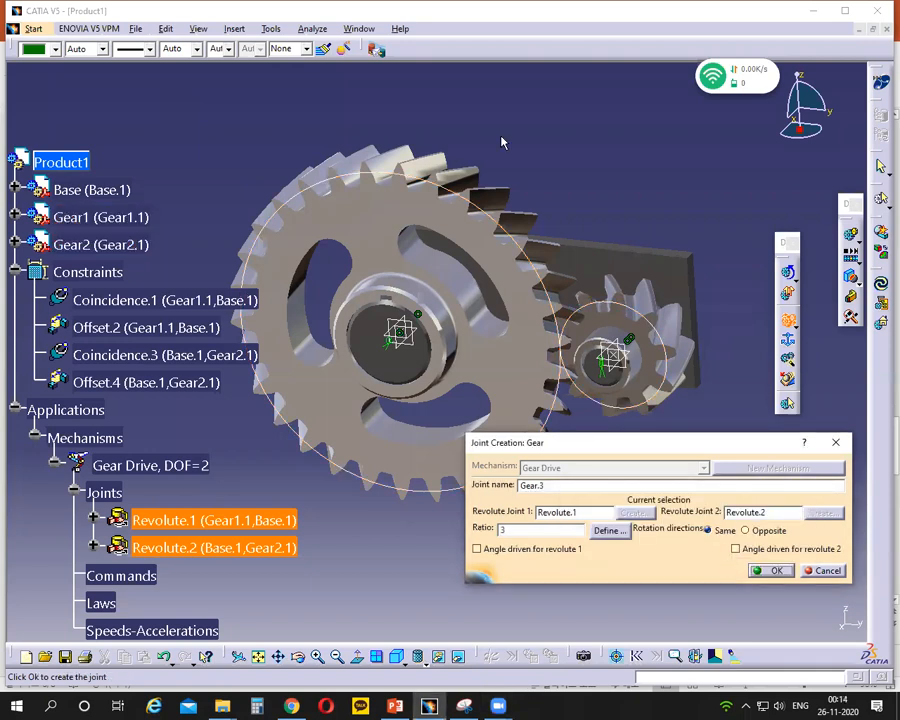
mouse_move(710, 528)
left_mouse_down()
mouse_move(701, 532)
mouse_move(711, 529)
left_mouse_up()
mouse_move(350, 342)
left_mouse_down()
mouse_move(400, 228)
mouse_move(428, 290)
left_mouse_up()
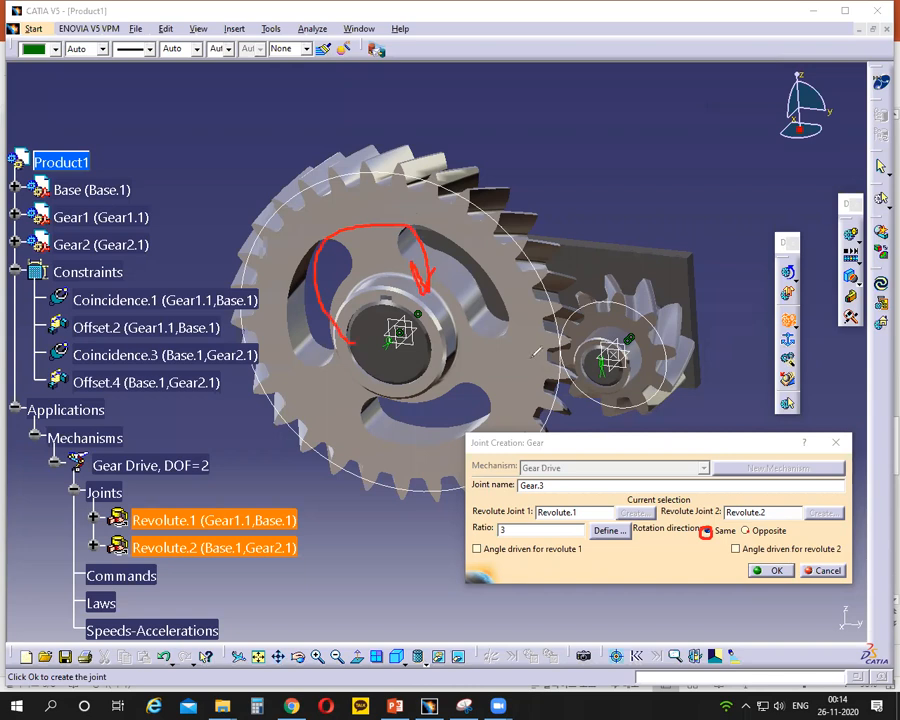
mouse_move(676, 377)
left_mouse_down()
mouse_move(665, 298)
mouse_move(577, 327)
left_mouse_up()
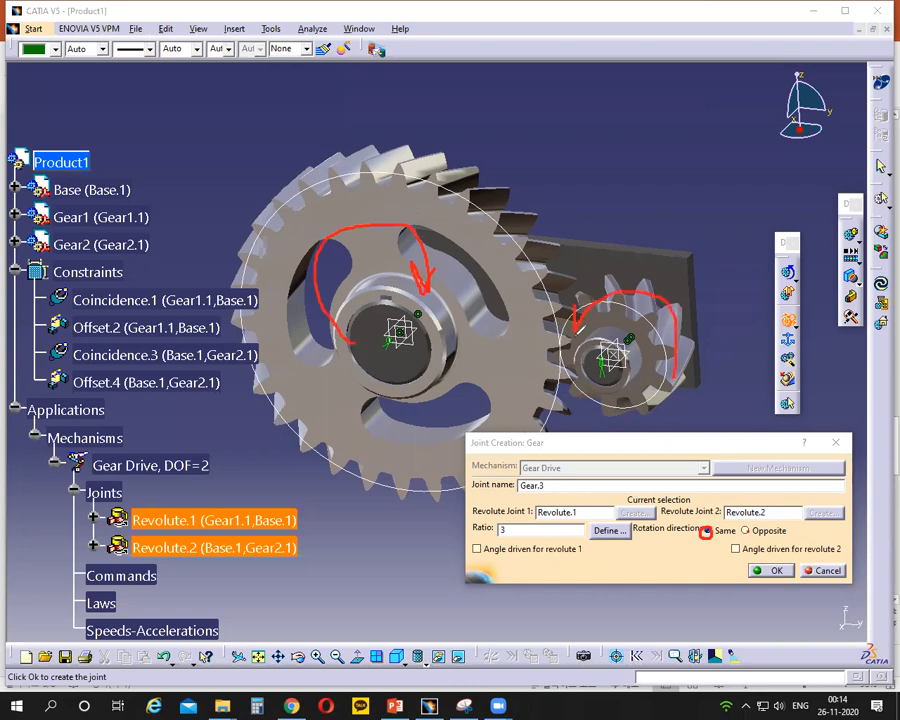
left_click(594, 139)
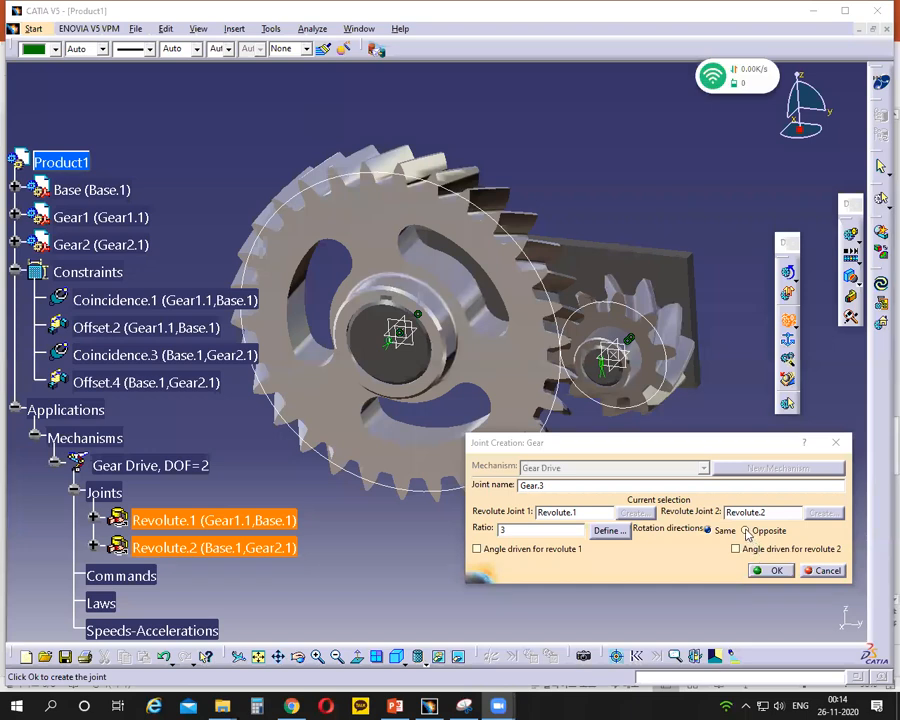
- Set the gear joint's rotation directions to Opposite
left_click(745, 531)
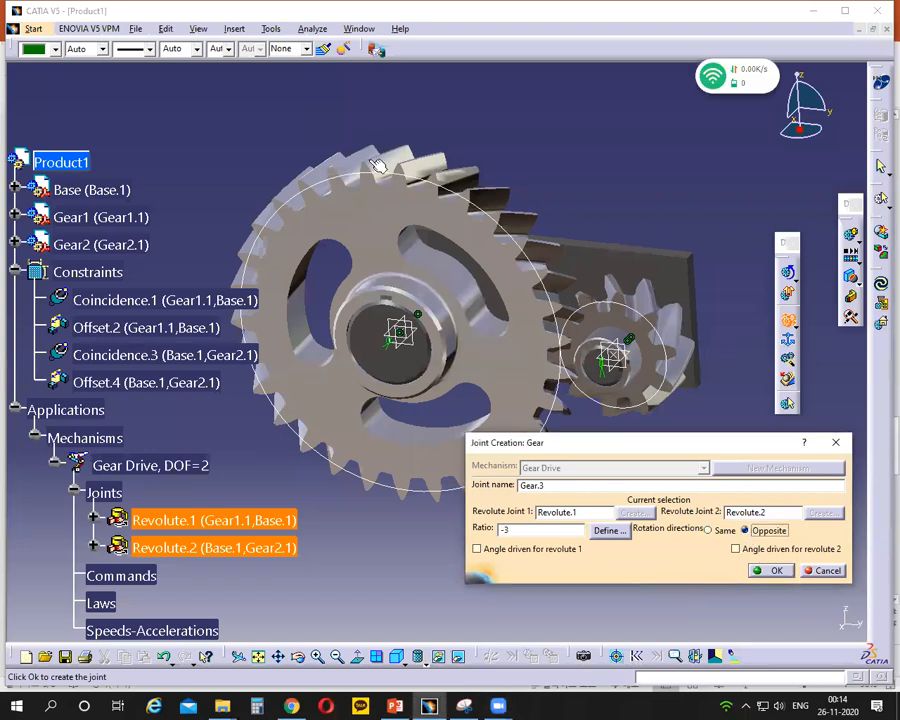
left_click(477, 549)
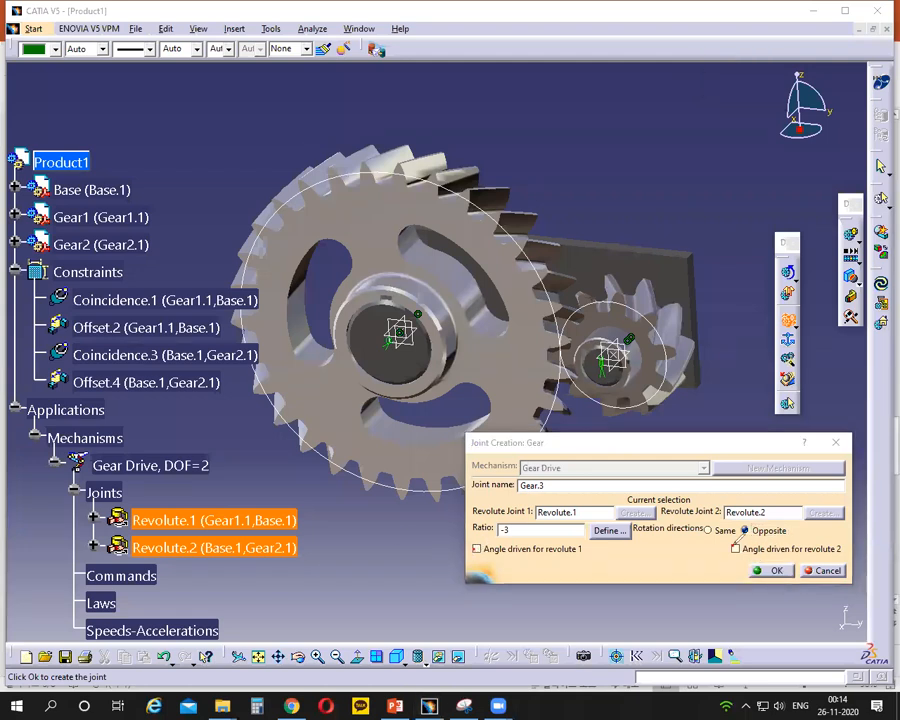
mouse_move(474, 544)
left_mouse_down()
mouse_move(468, 556)
mouse_move(480, 541)
left_mouse_up()
left_click(600, 147)
left_click(237, 148)
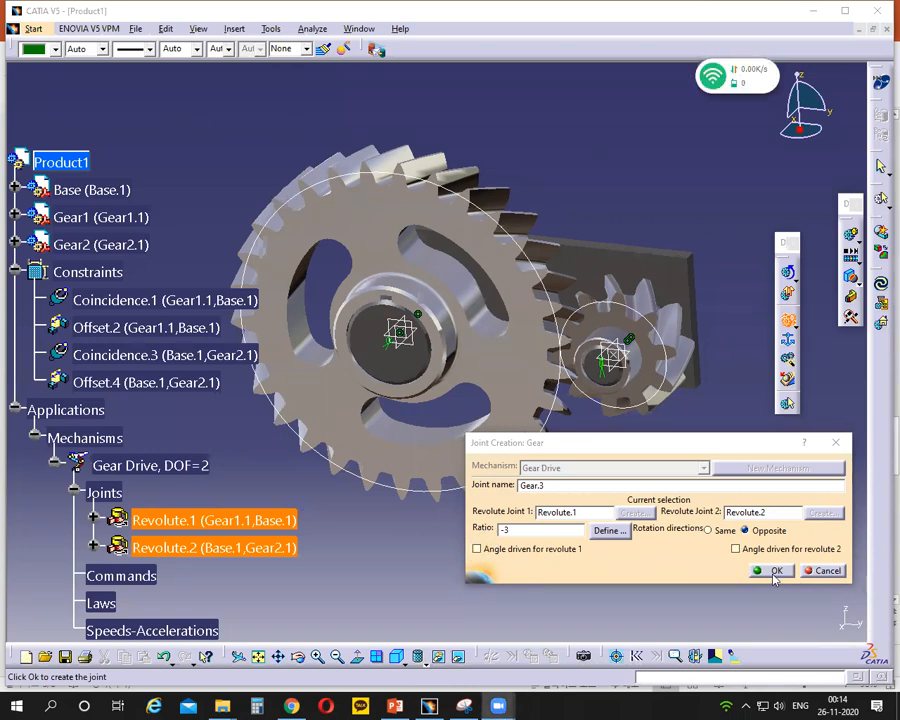
left_click(477, 551)
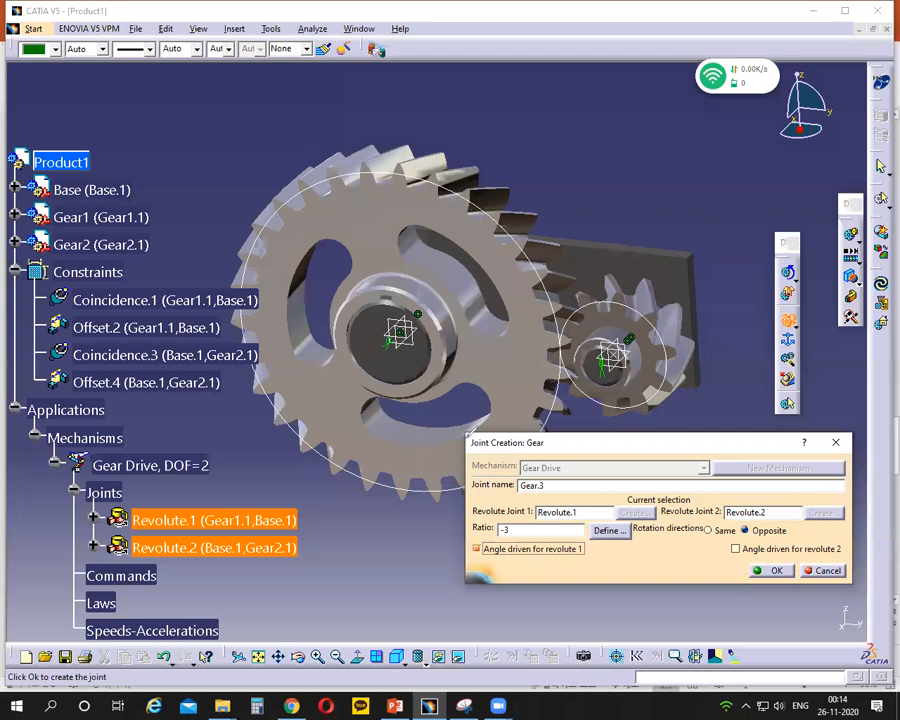
mouse_move(482, 540)
left_mouse_down()
mouse_move(477, 557)
mouse_move(481, 541)
left_mouse_up()
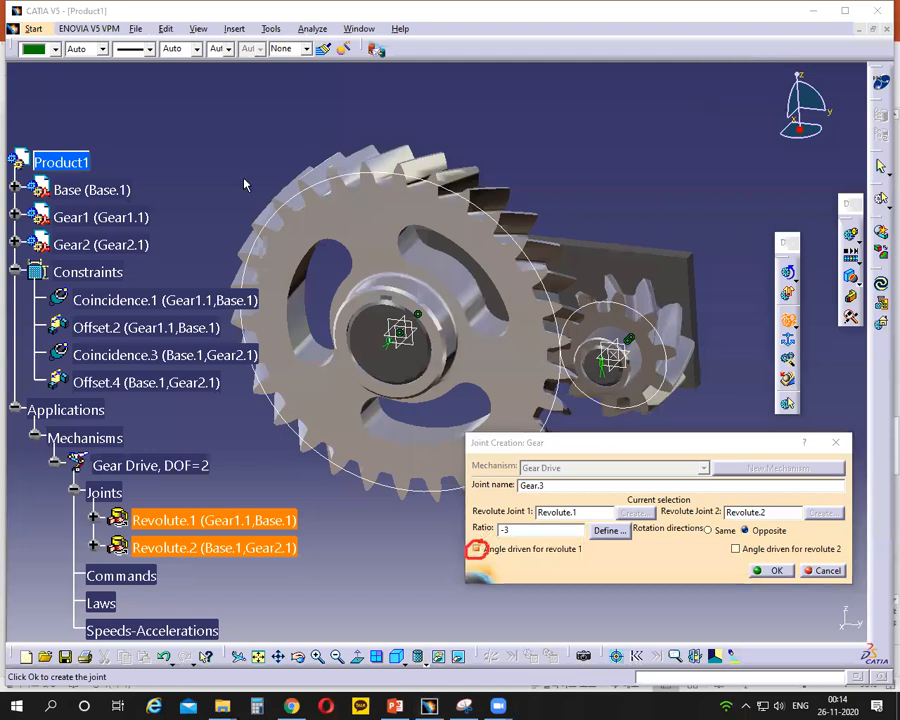
key("Escape")
left_click(477, 549)
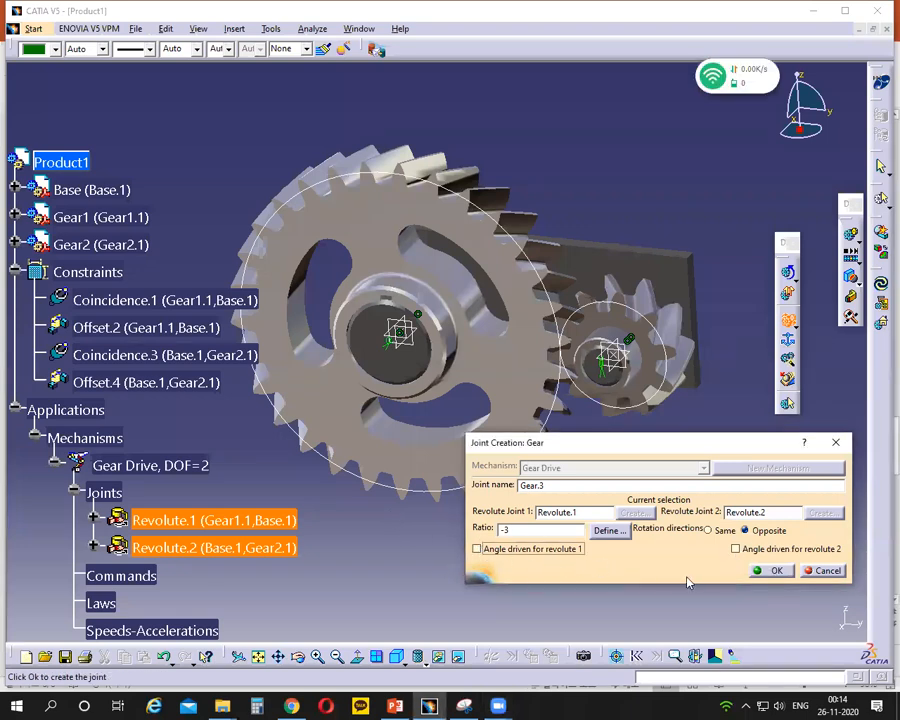
- Create the gear joint in Gear Drive without an angle-driven command on either revolute joint
left_click(773, 571)
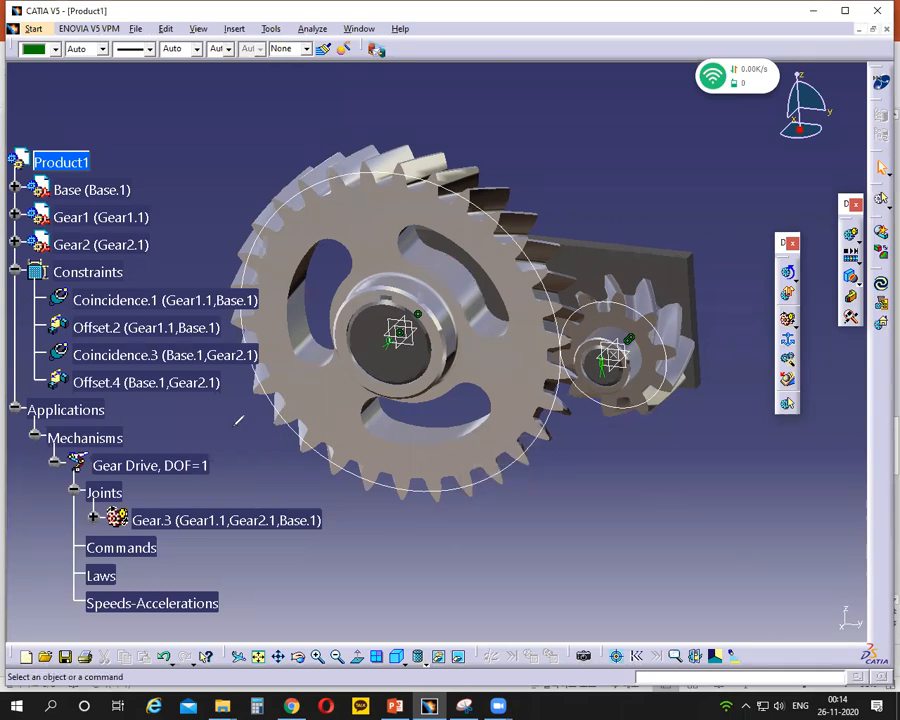
left_click_drag(201, 457, 168, 481)
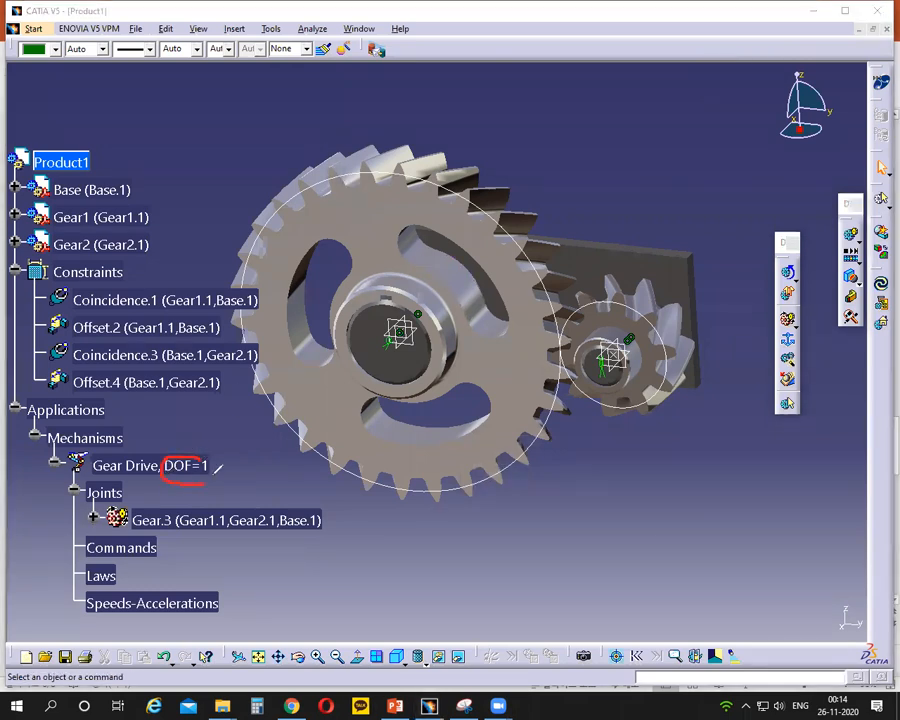
left_click(598, 153)
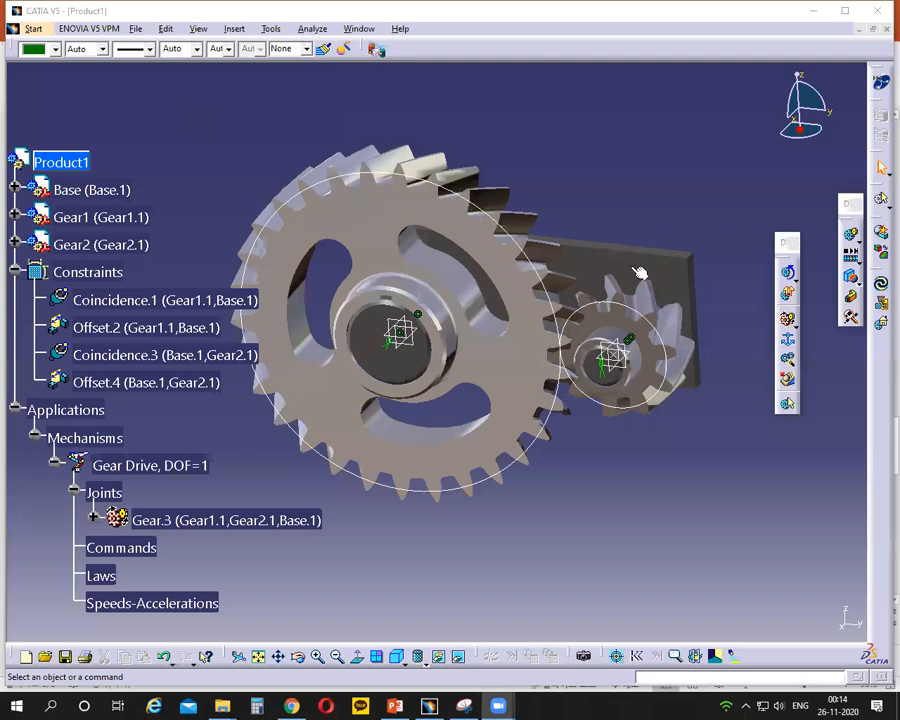
- Set Base (Base.1) as the fixed part of the Gear Drive mechanism
left_click(786, 338)
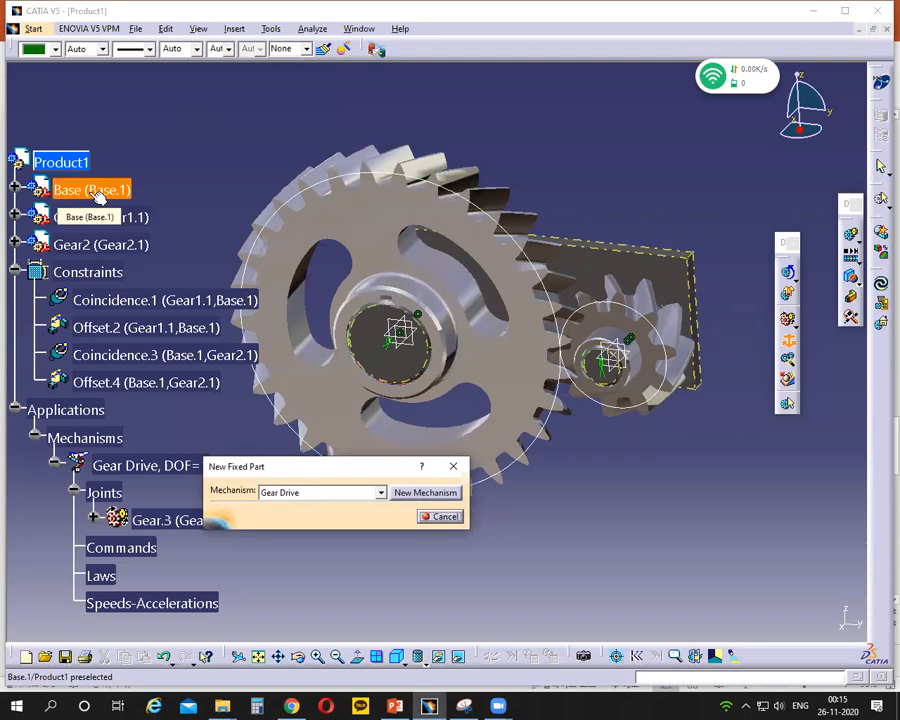
left_click(97, 192)
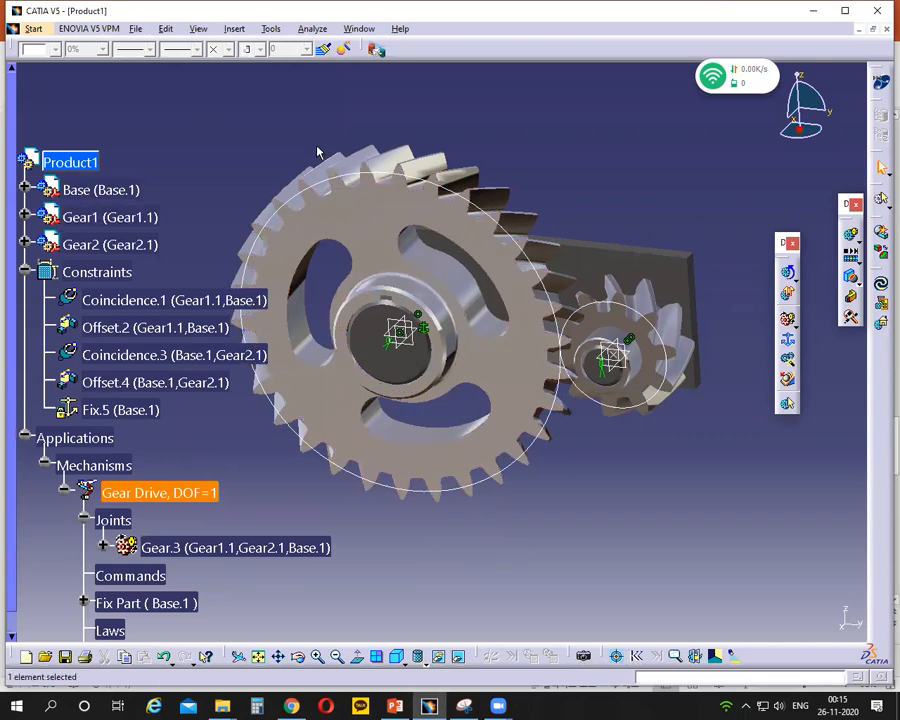
left_click_drag(207, 481, 177, 497)
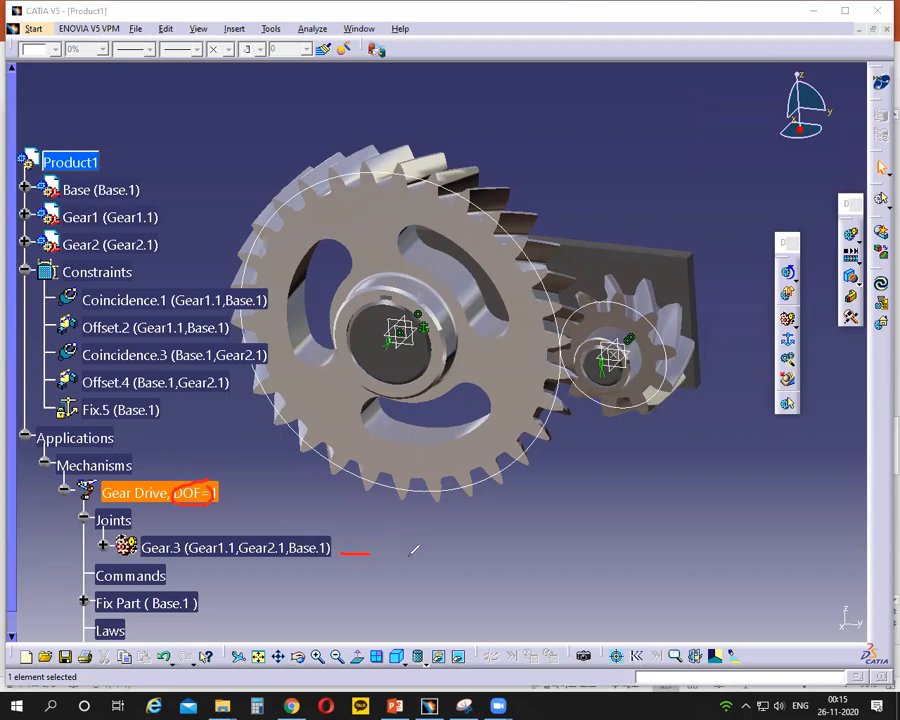
left_click(592, 144)
mouse_move(422, 548)
left_mouse_down()
mouse_move(411, 567)
mouse_move(423, 549)
left_mouse_up()
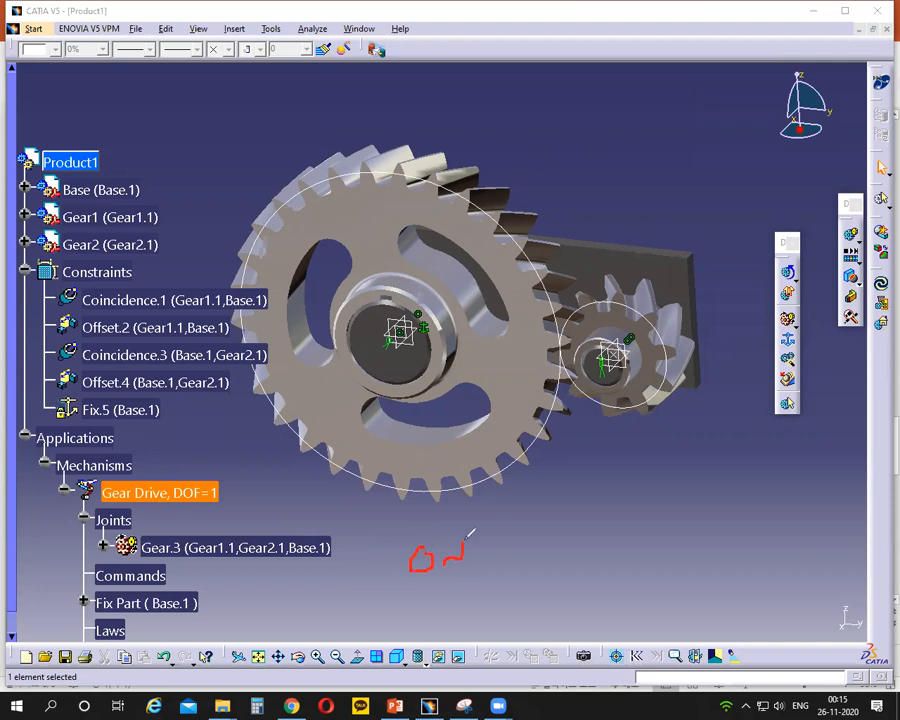
left_click_drag(491, 540, 498, 556)
left_click(505, 131)
left_click(219, 124)
- Hide the reference planes and constraint symbols at the centres of Gear1 and Gear2
left_click_drag(328, 258, 493, 408)
right_click(412, 346)
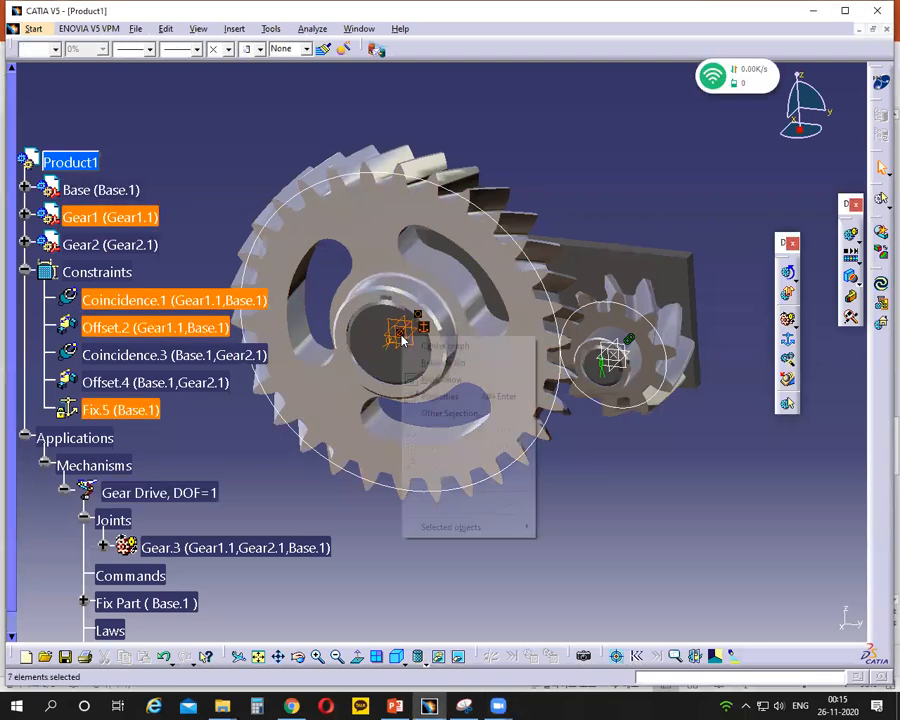
left_click(436, 377)
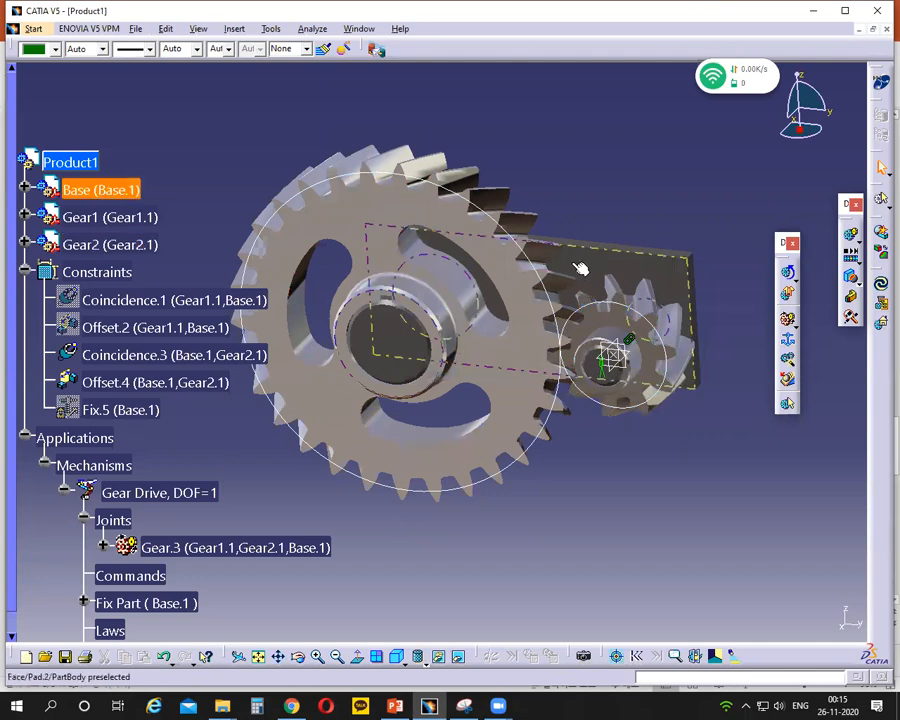
left_click_drag(571, 311, 735, 476)
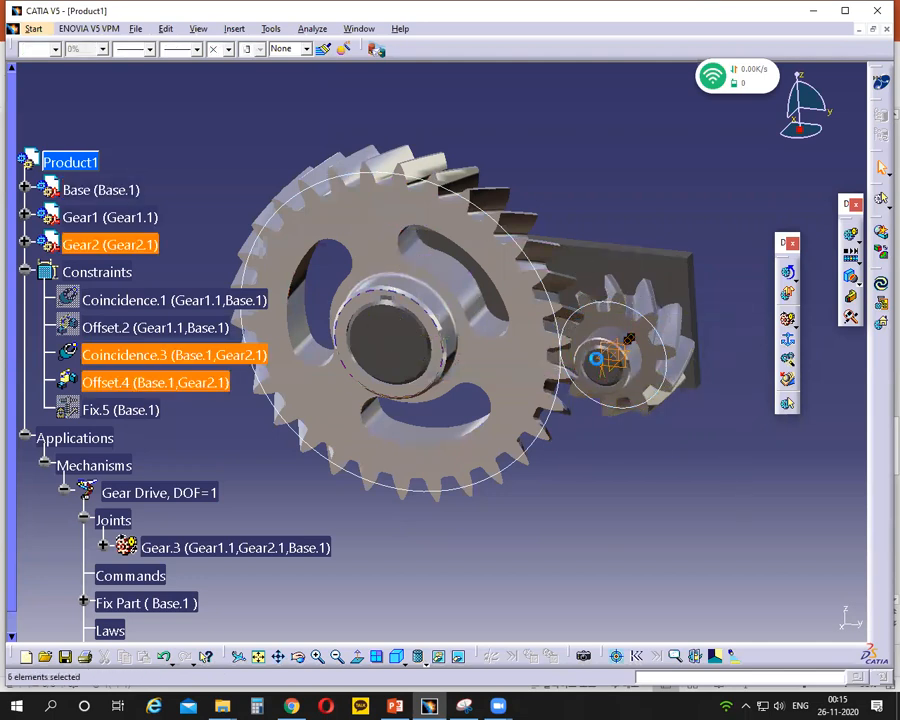
right_click(614, 360)
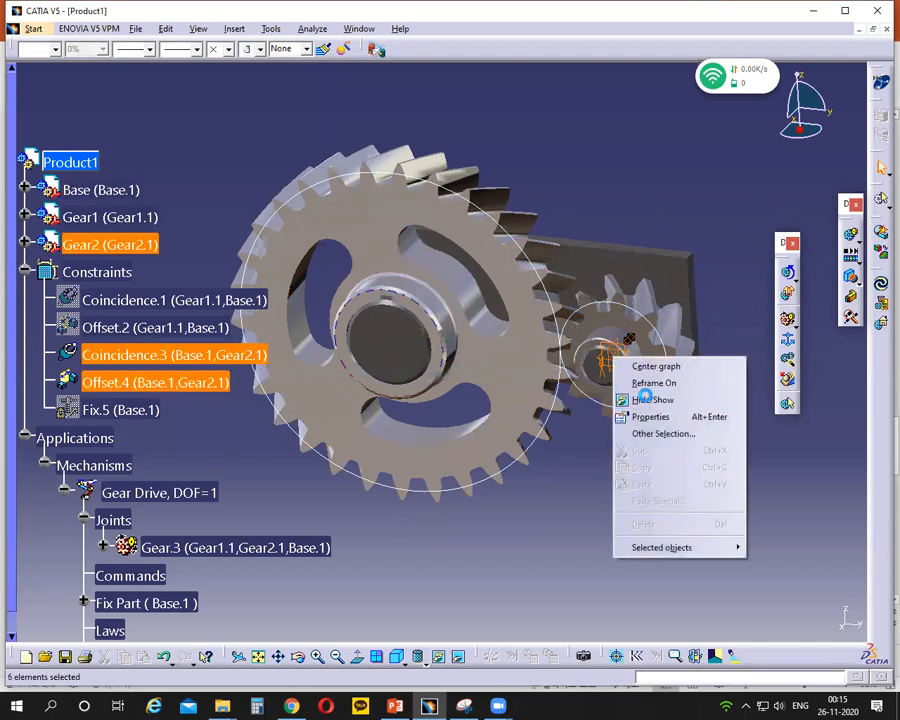
left_click(623, 398)
- Hide the pitch circles of Gear2 and Gear1
right_click(652, 401)
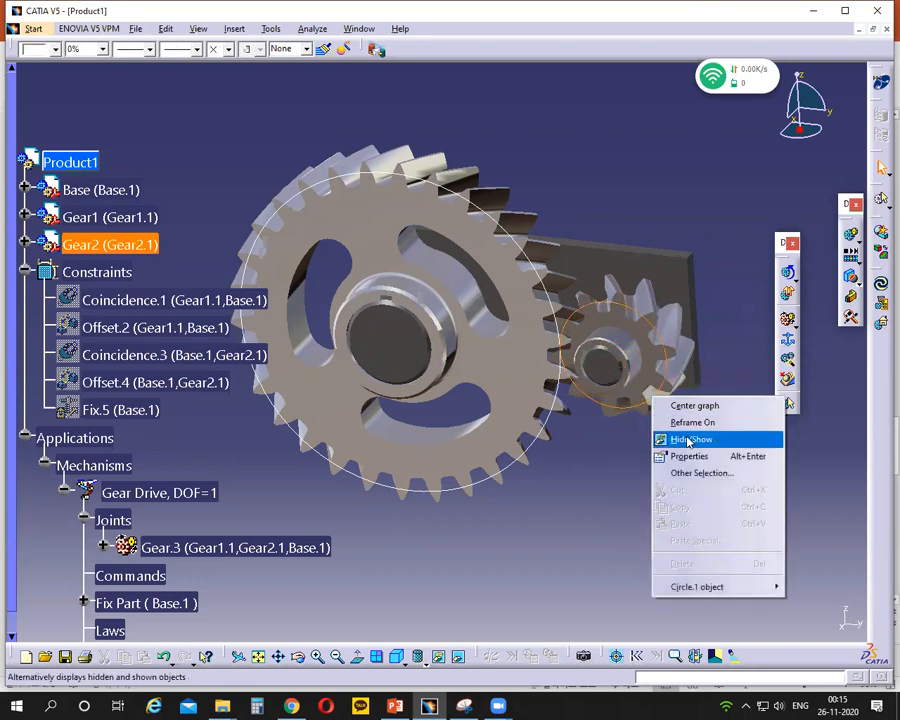
left_click(683, 436)
right_click(548, 426)
left_click(580, 464)
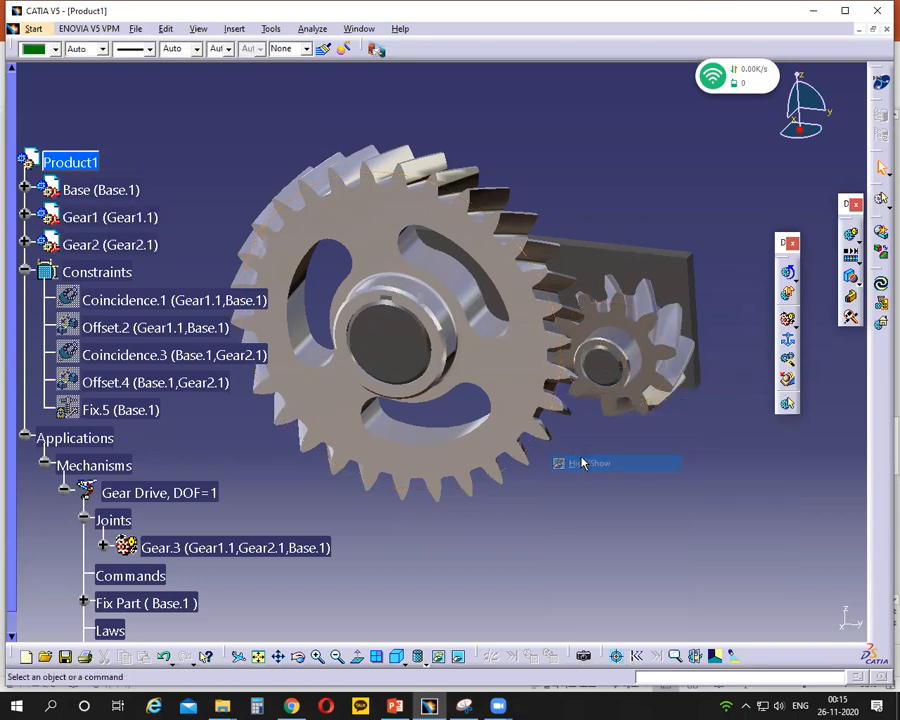
middle_click_drag(593, 488, 561, 486)
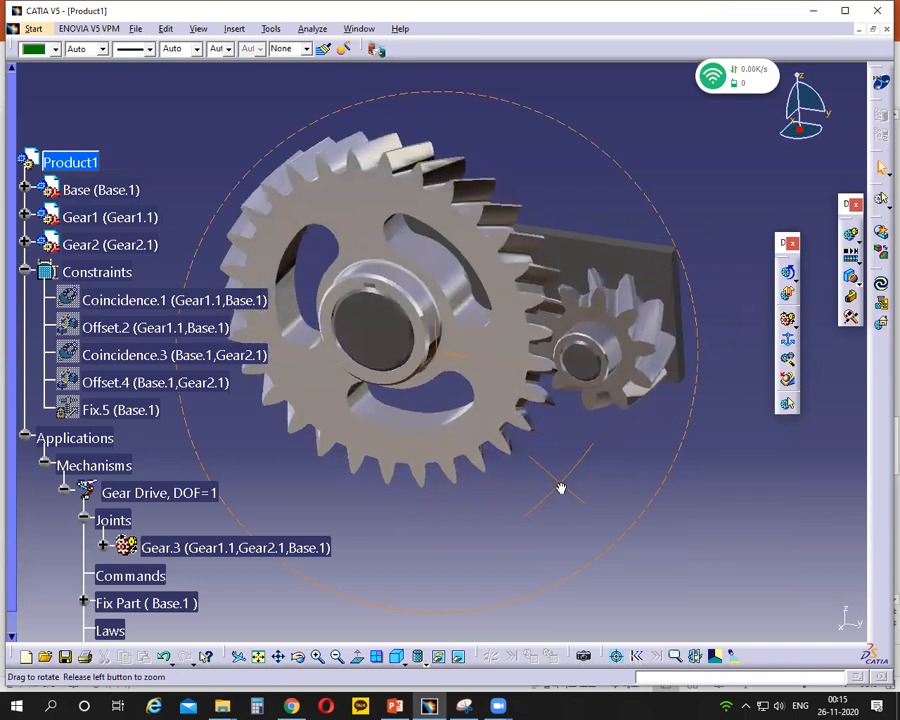
middle_click_drag(527, 527, 543, 526)
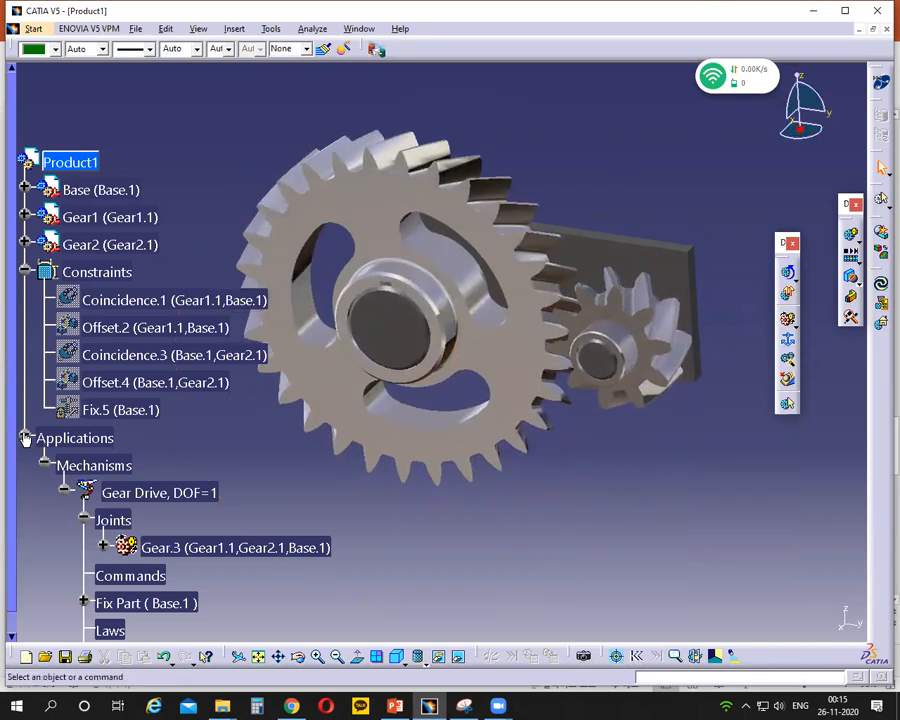
- Collapse the constraints and expand the Gear Drive mechanism in the tree to examine its fixed part
left_click(25, 436)
left_click(15, 271)
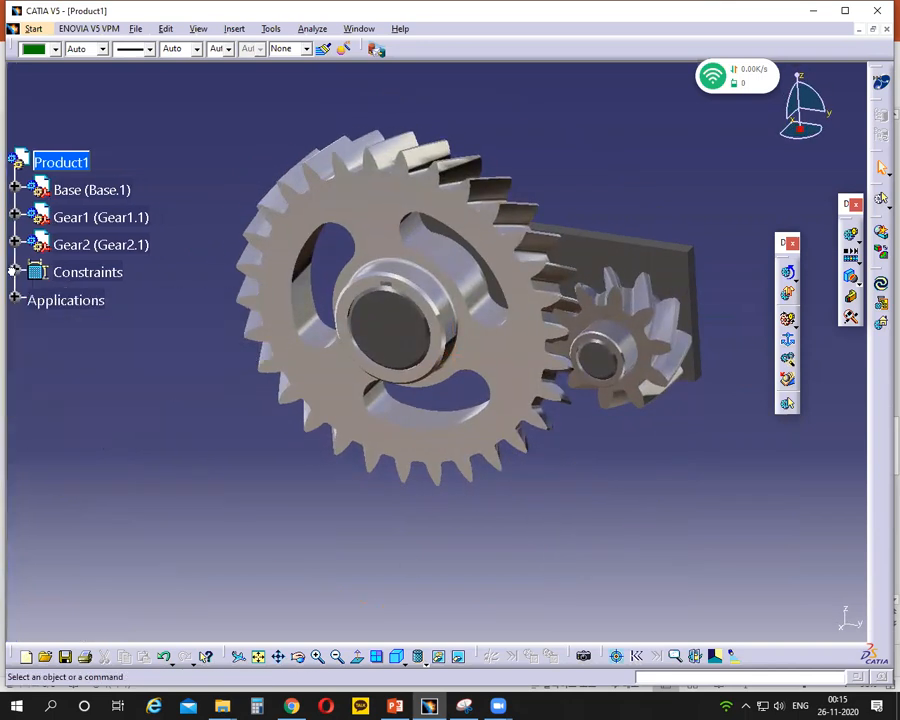
left_click(15, 300)
left_click(34, 325)
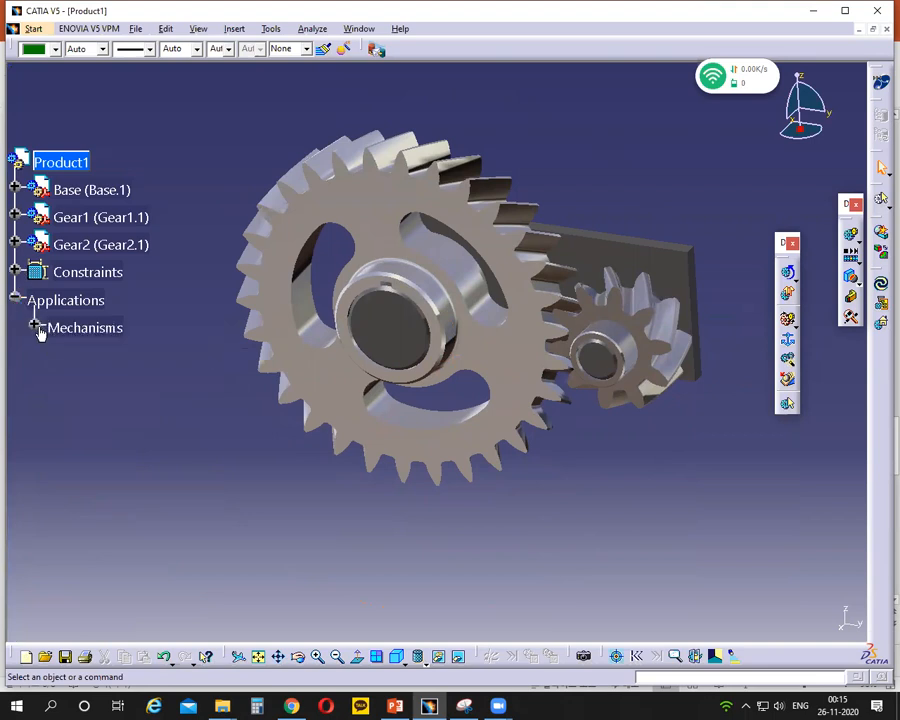
left_click(32, 327)
left_click(55, 354)
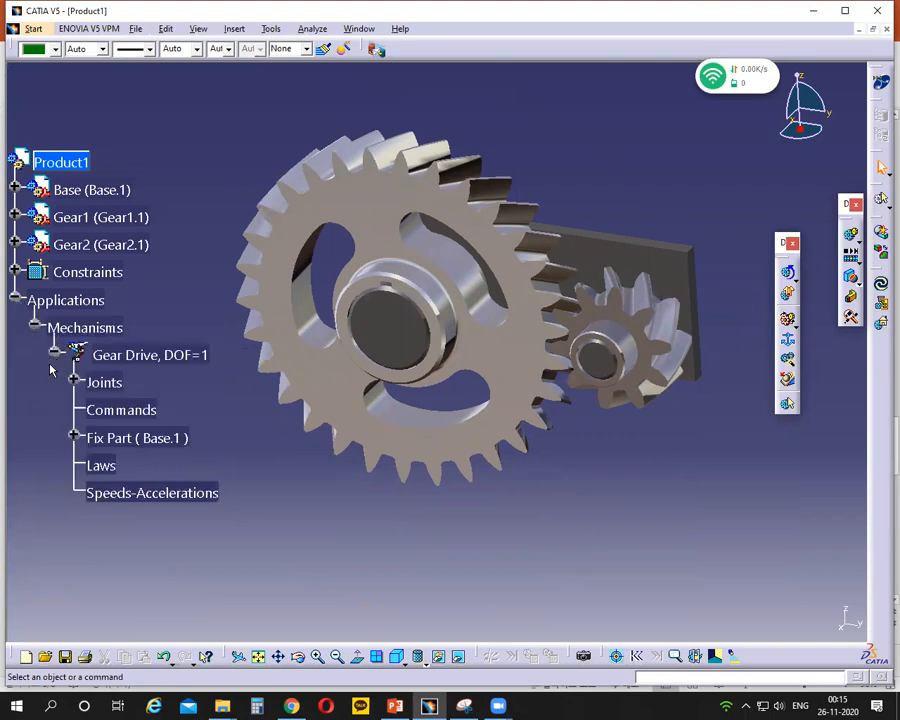
left_click(74, 438)
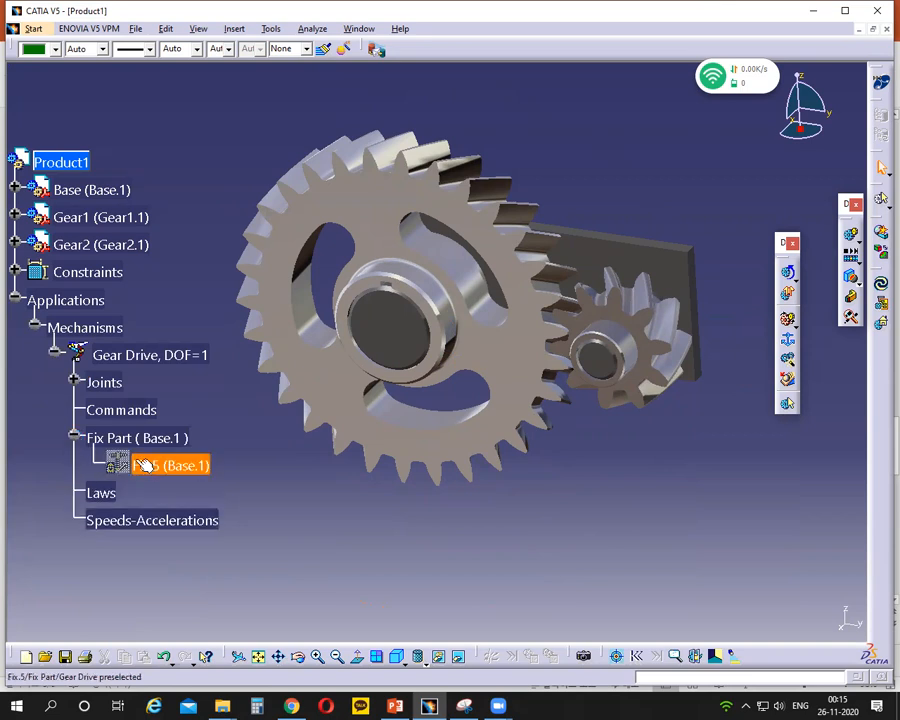
- Make the gear joint Gear.3 angle driven for revolute 1 and set its first lower limit to 0
left_click(74, 382)
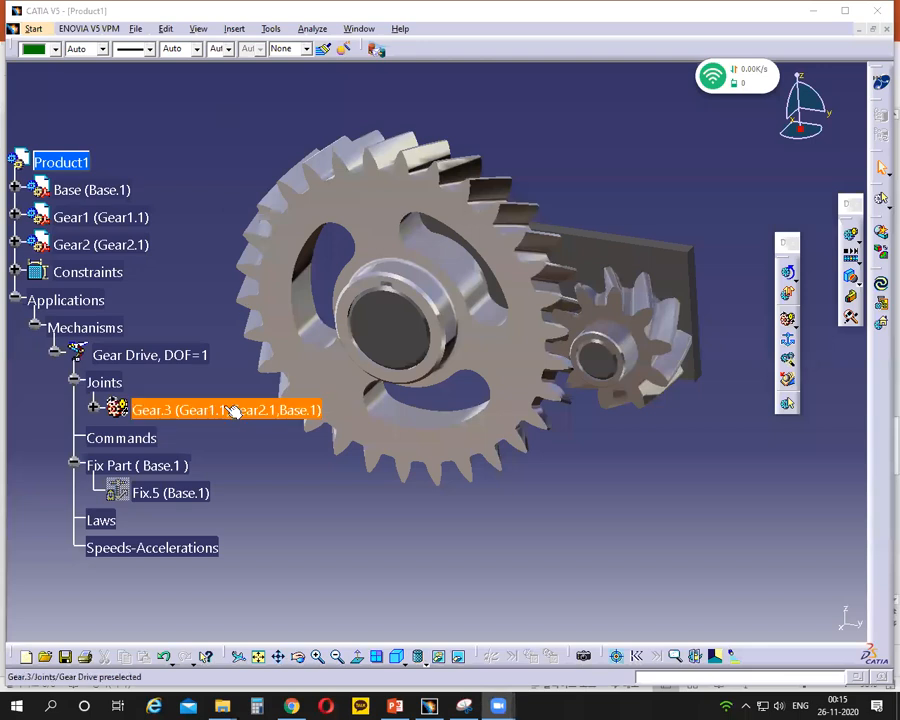
double_click(226, 409)
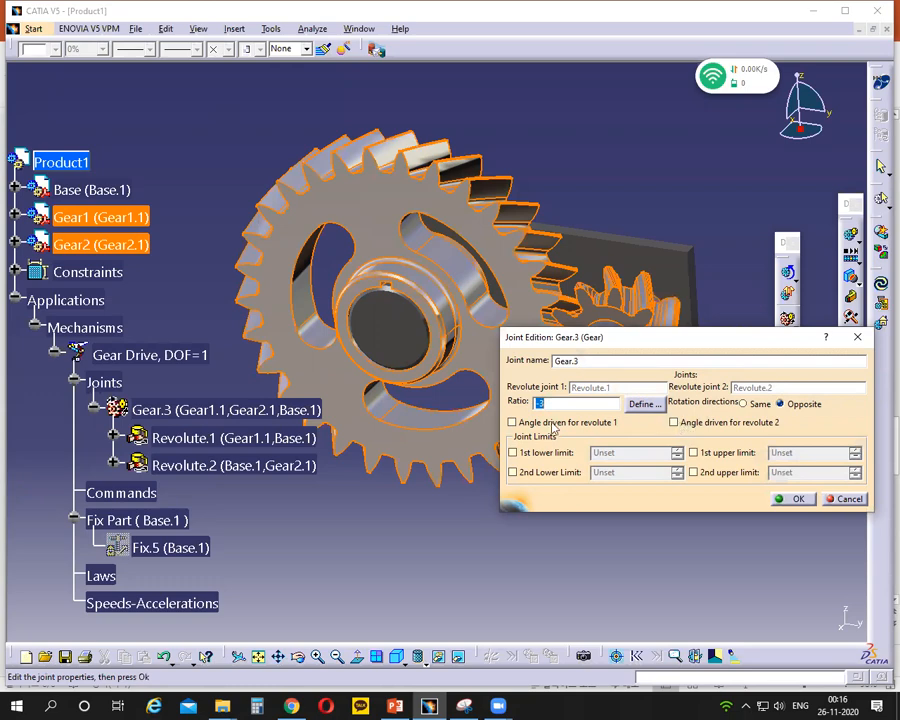
left_click(513, 422)
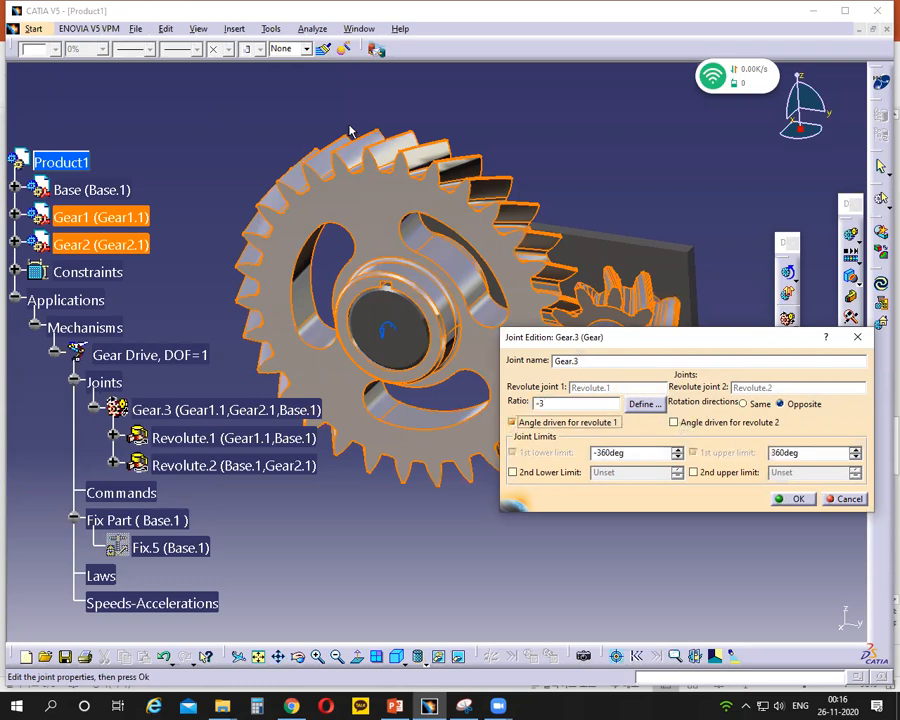
mouse_move(452, 373)
left_mouse_down()
mouse_move(326, 293)
mouse_move(305, 340)
left_mouse_up()
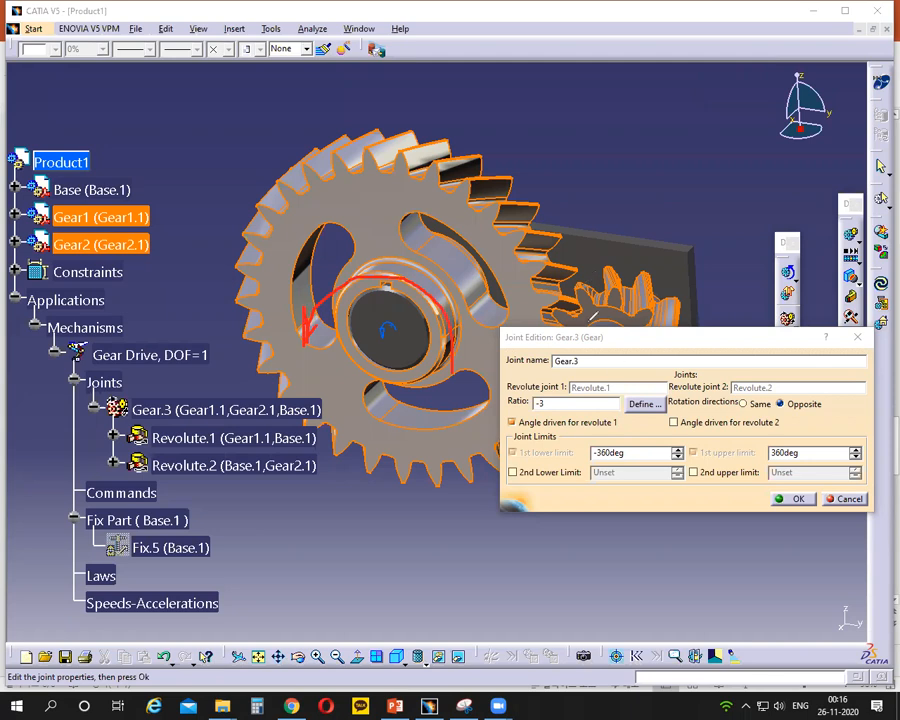
mouse_move(625, 442)
left_mouse_down()
mouse_move(592, 452)
mouse_move(628, 460)
mouse_move(612, 433)
left_mouse_up()
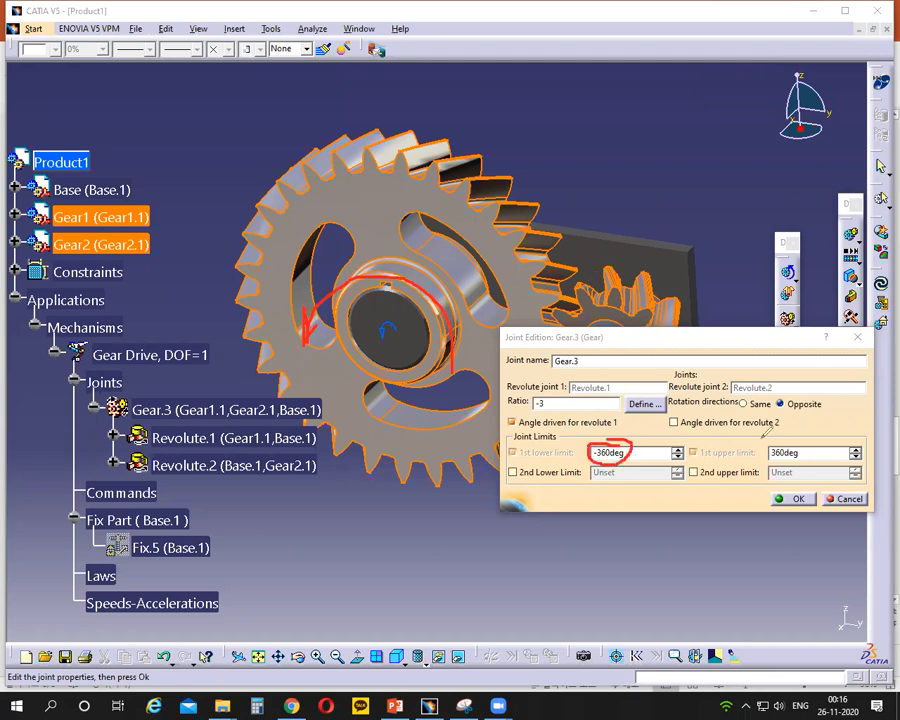
left_click(600, 143)
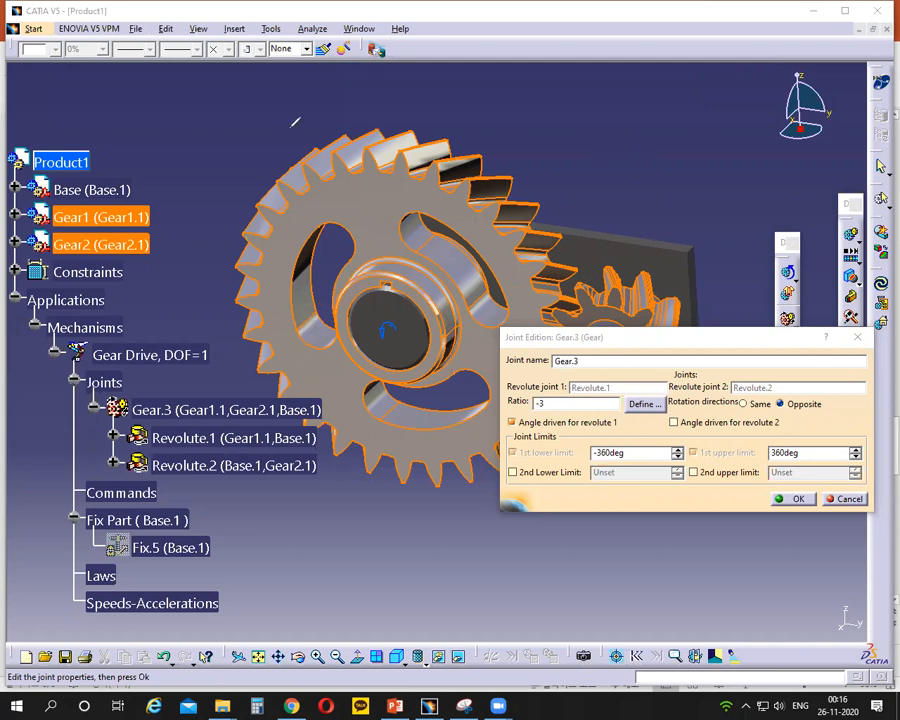
left_click(293, 120)
left_click_drag(625, 453, 581, 463)
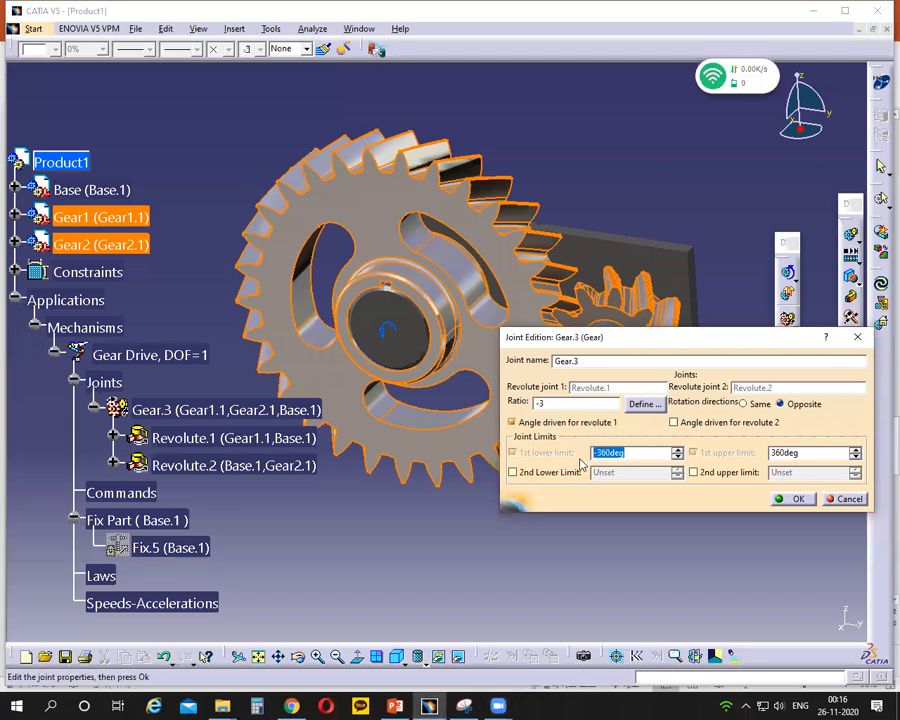
type("0")
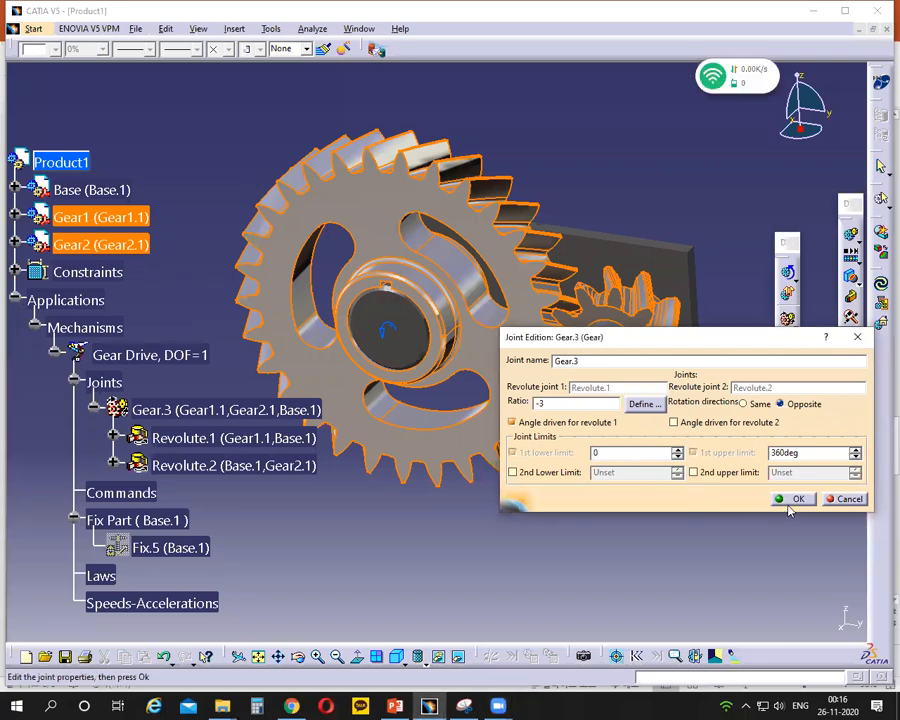
left_click_drag(330, 394, 430, 243)
left_click_drag(378, 342, 396, 344)
- Try driving Gear.3 by the angle of revolute 2, returning the driven angle to revolute 1
left_click(675, 423)
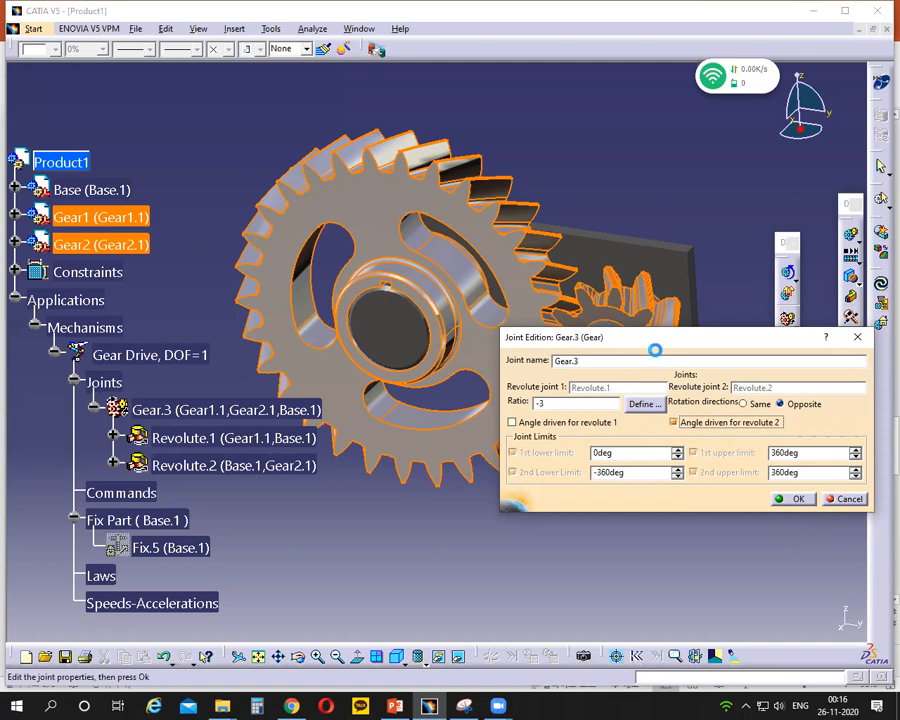
left_click_drag(655, 349, 653, 482)
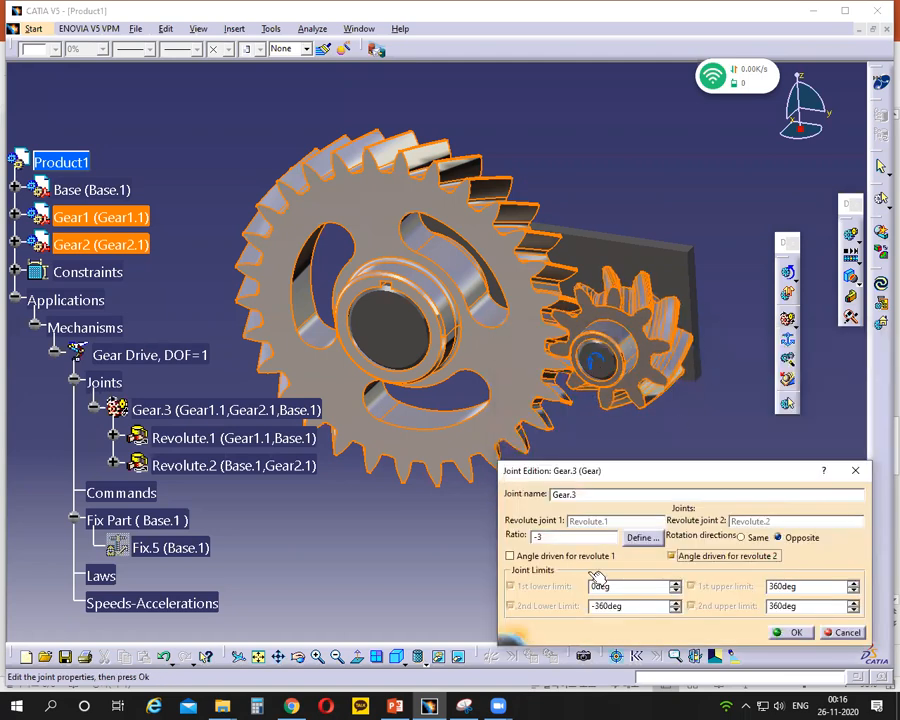
left_click(510, 556)
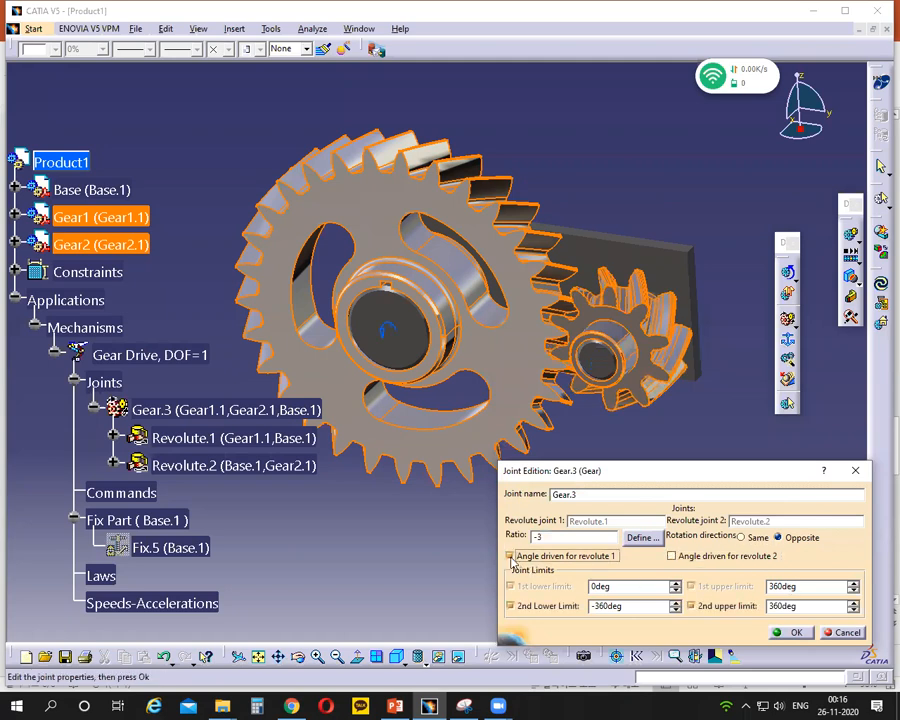
- Clear the second lower and upper limits of Gear.3, apply the joint settings and review them
left_click(511, 606)
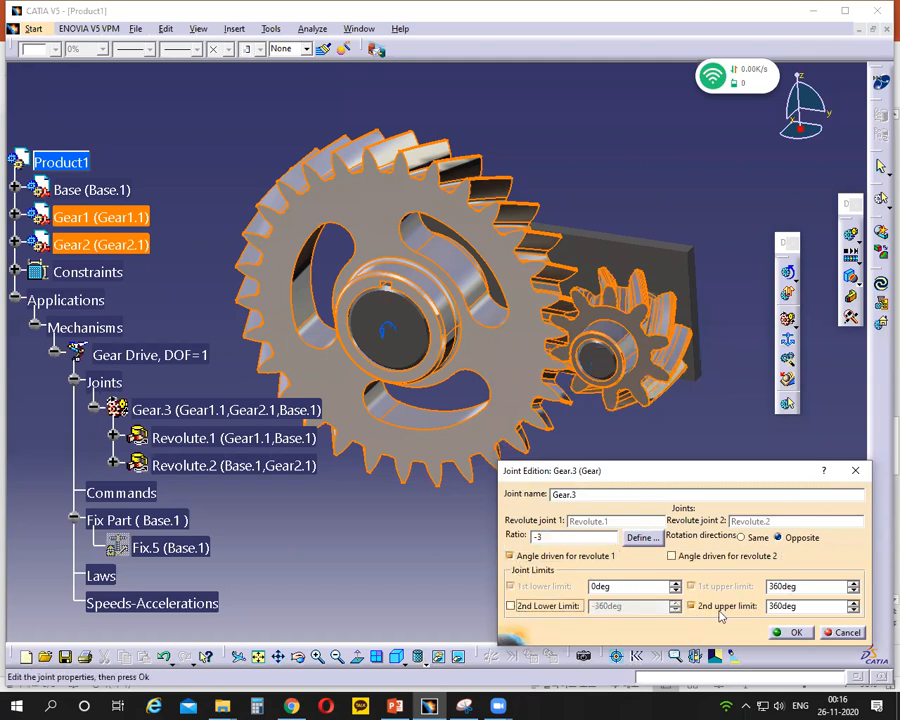
left_click(691, 606)
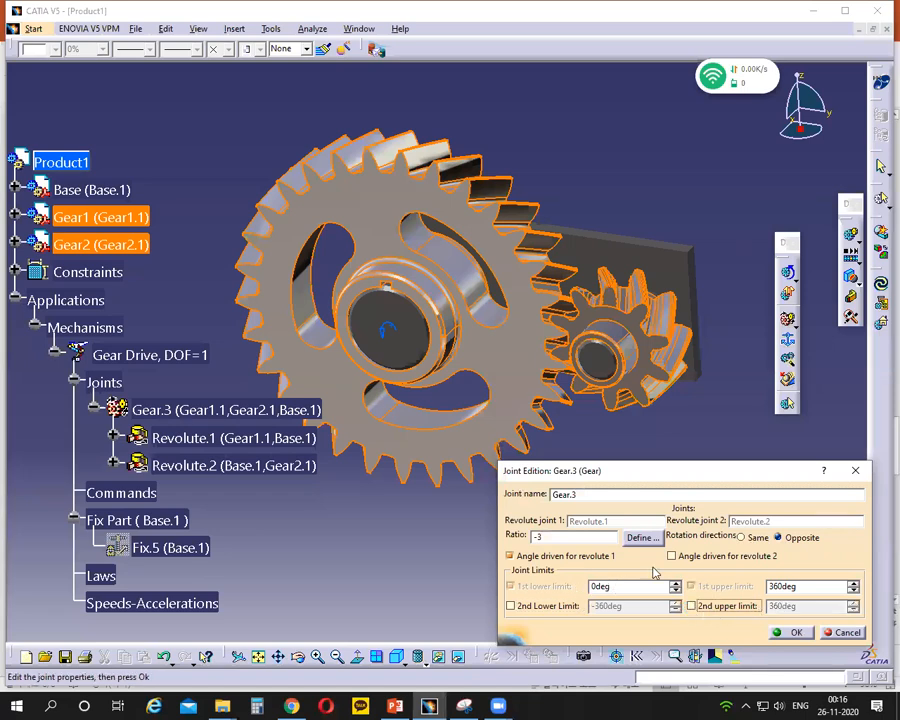
left_click(785, 633)
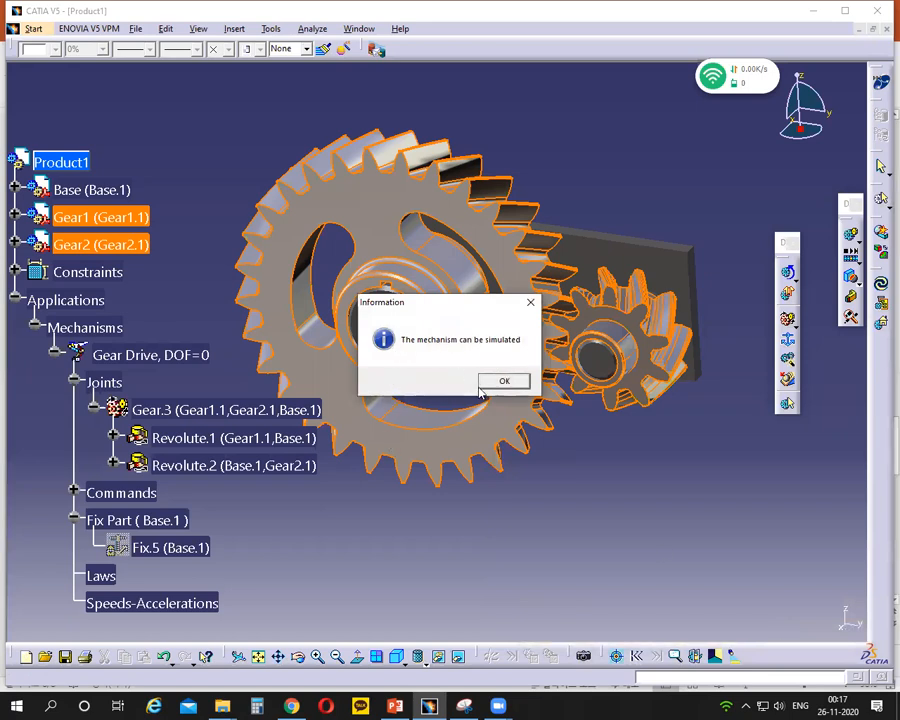
left_click(505, 386)
double_click(240, 409)
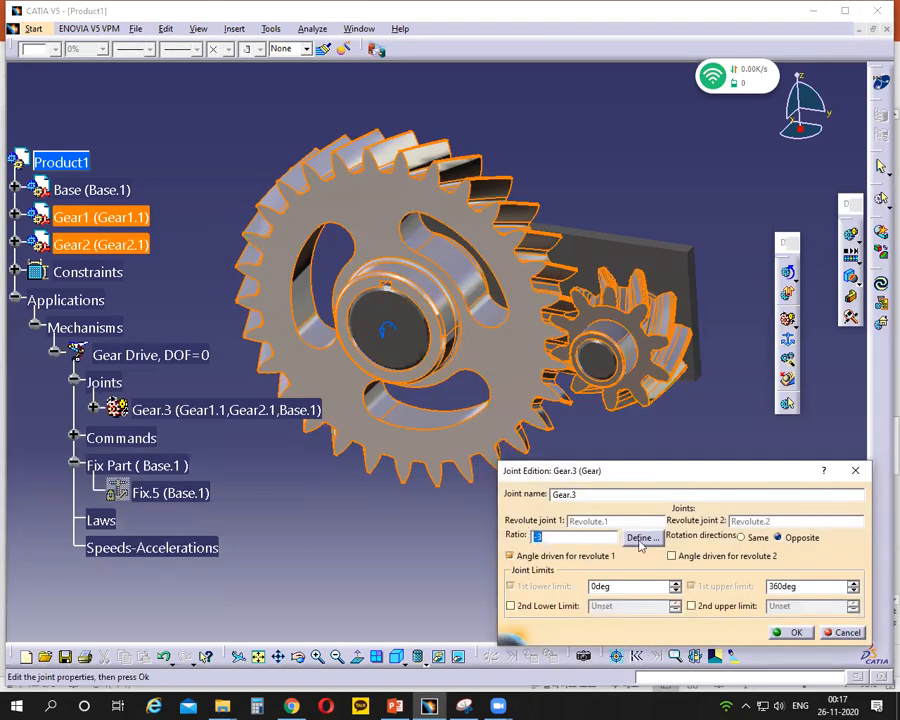
left_click(788, 631)
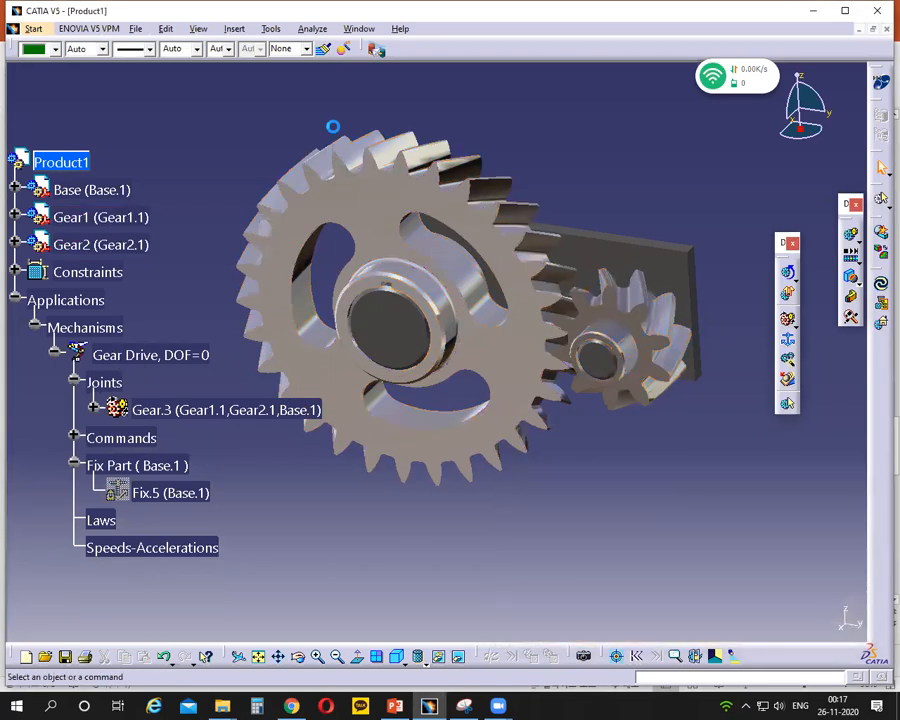
- Create a simulation of the Gear Drive mechanism and insert a position with Command.1 at 360
mouse_move(55, 180)
left_mouse_down()
mouse_move(60, 198)
mouse_move(140, 180)
left_mouse_up()
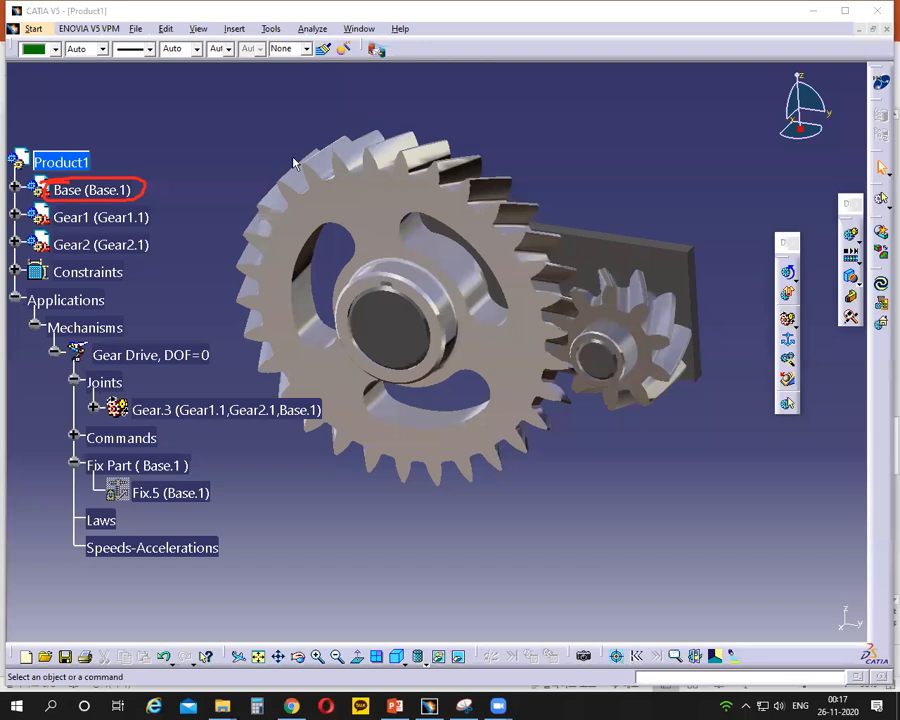
key("Escape")
left_click(850, 240)
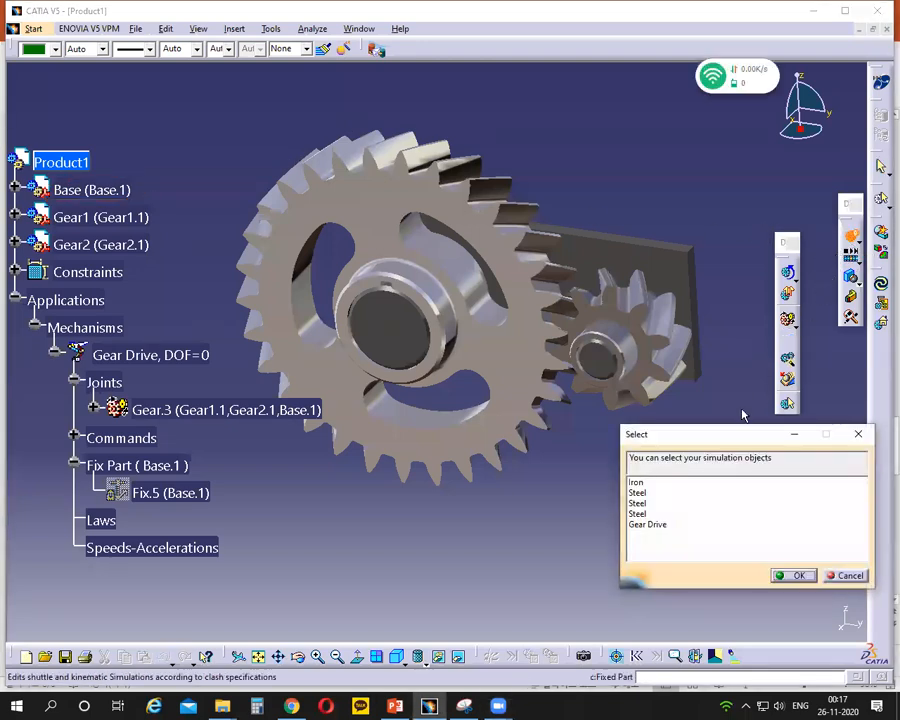
left_click(653, 528)
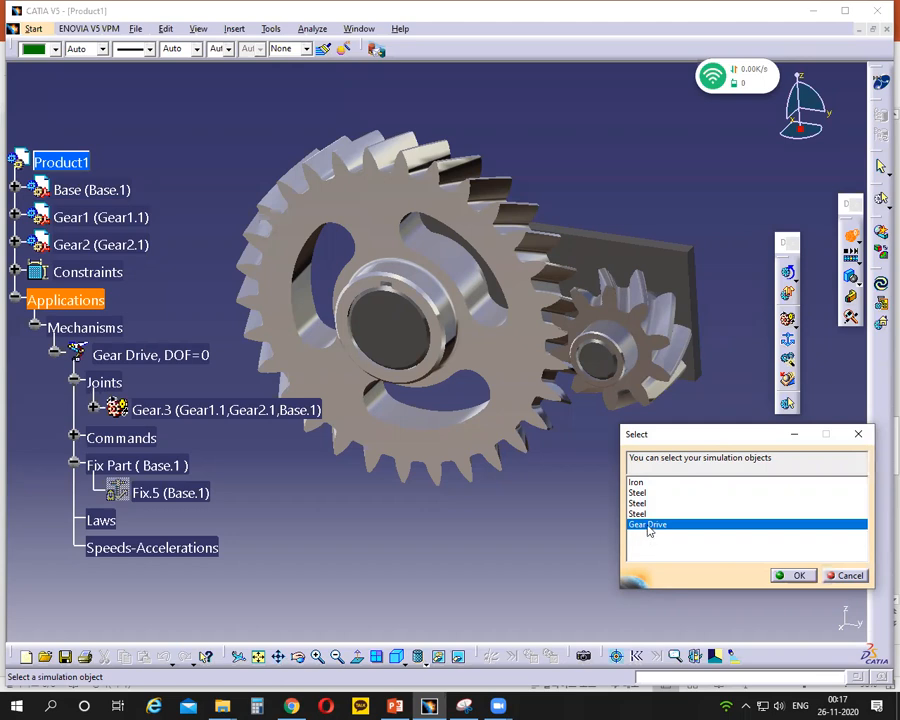
double_click(648, 526)
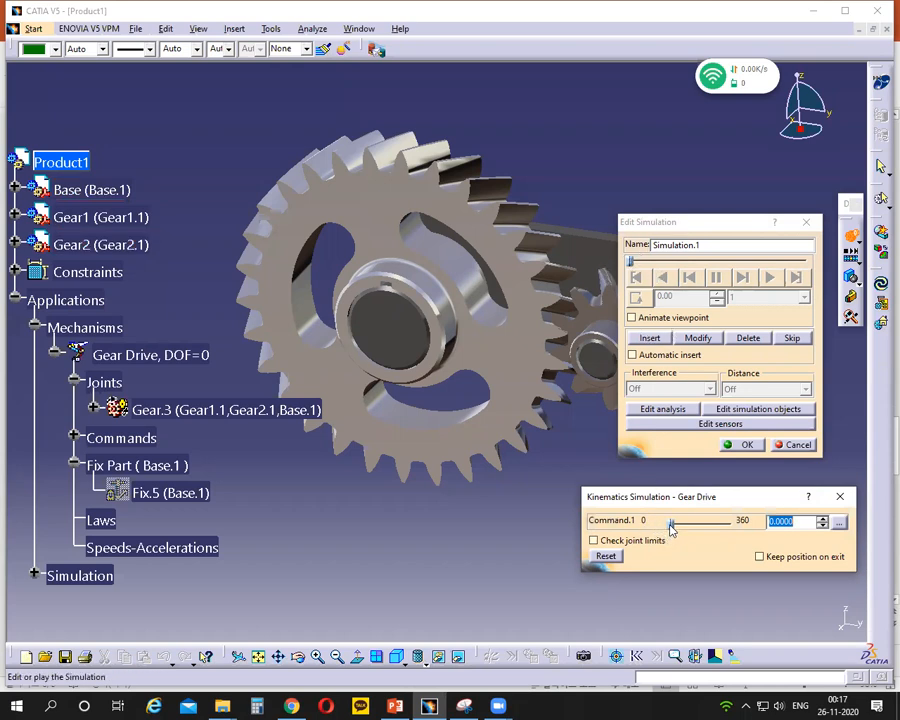
left_click_drag(671, 529, 747, 531)
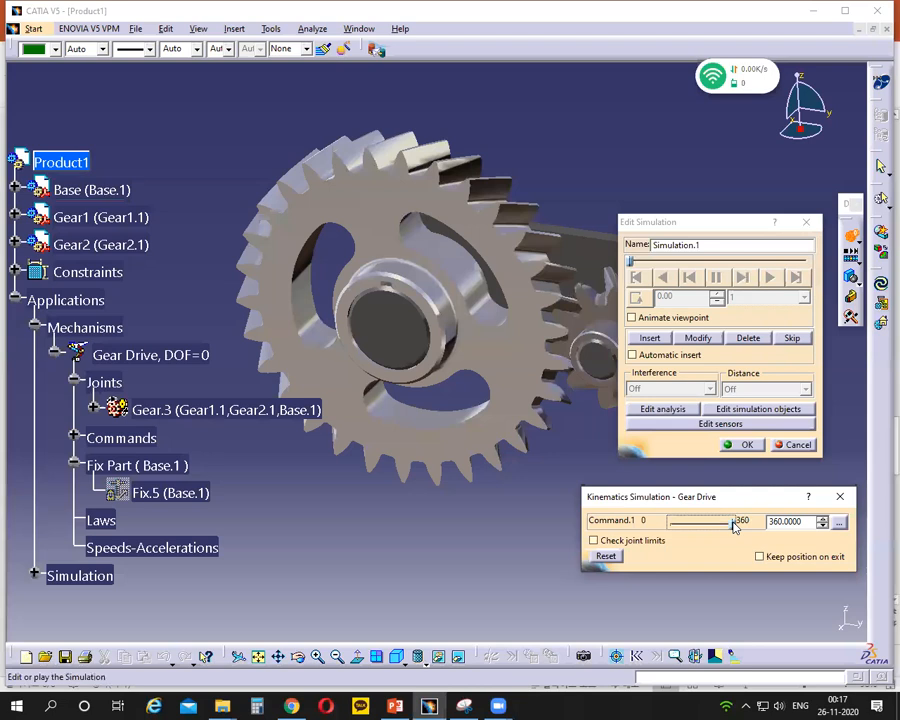
left_click(660, 338)
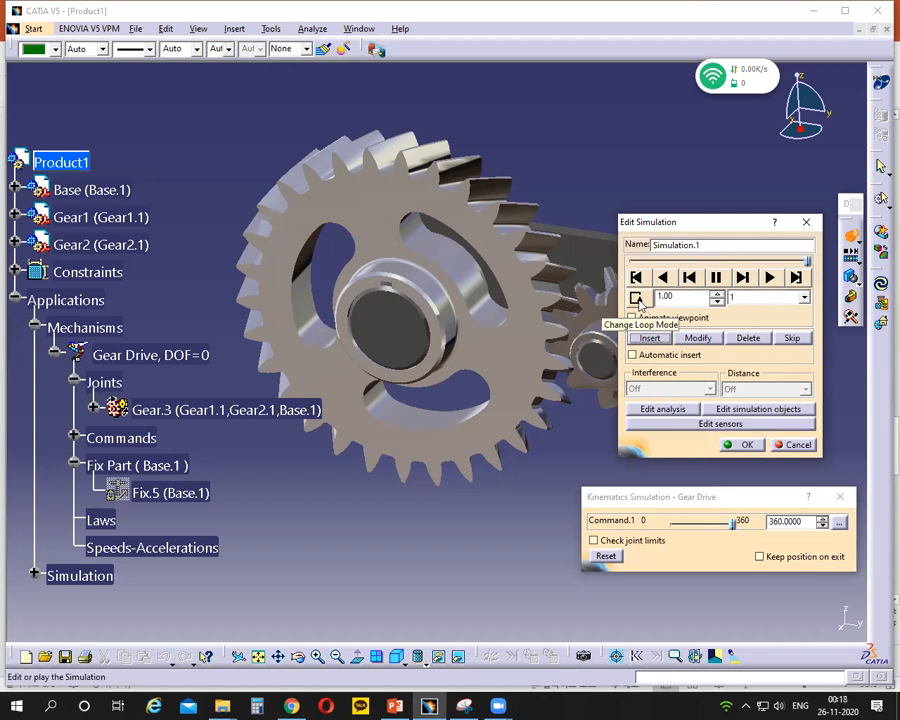
- Change the loop mode of Simulation.1 and set its interpolation step to 0.01
left_click(640, 304)
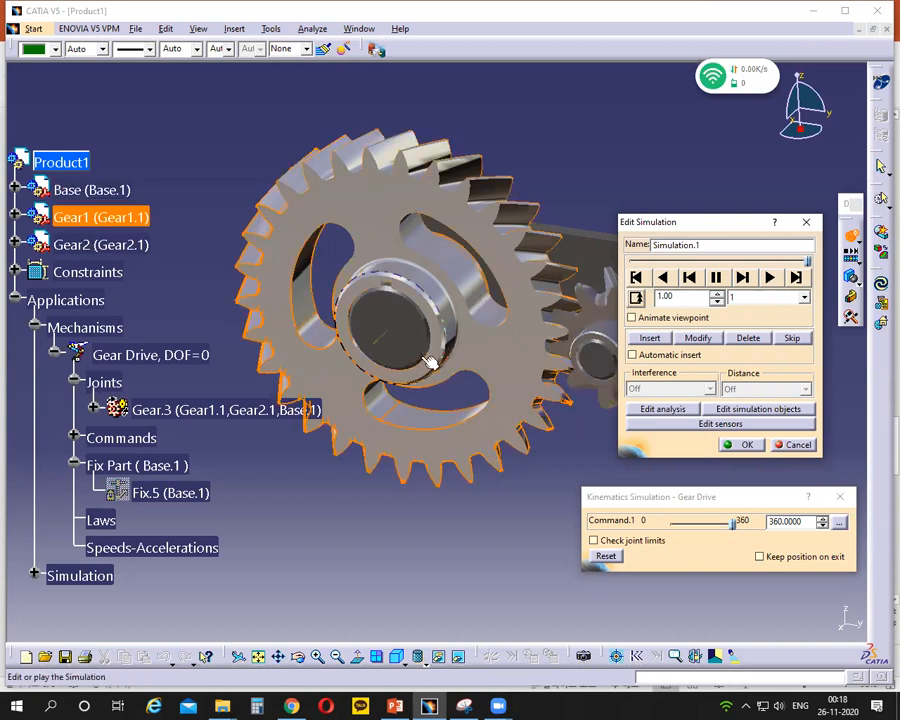
left_click(803, 297)
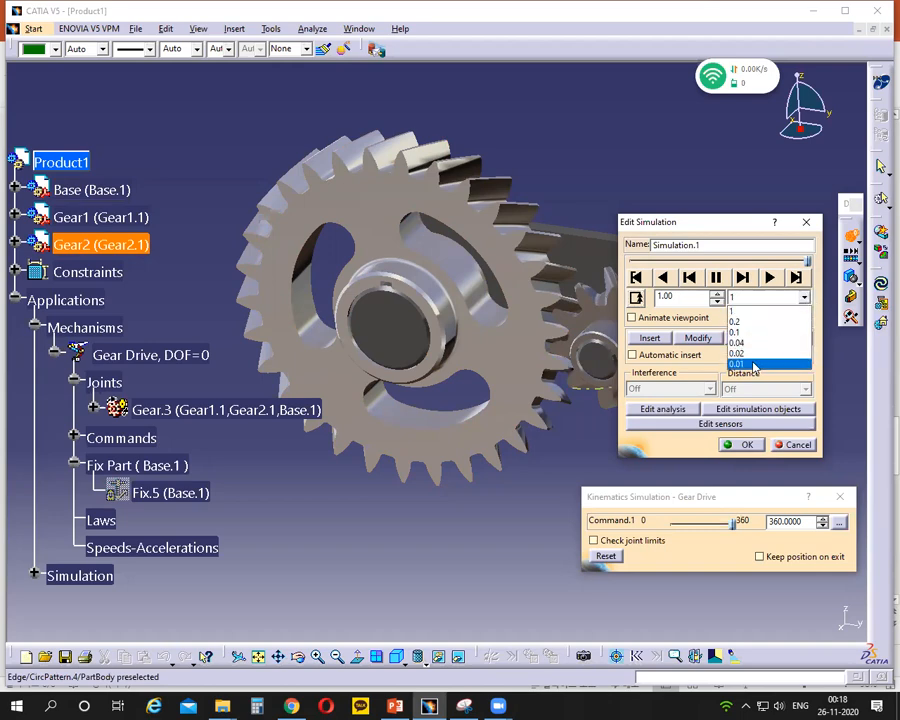
left_click(755, 365)
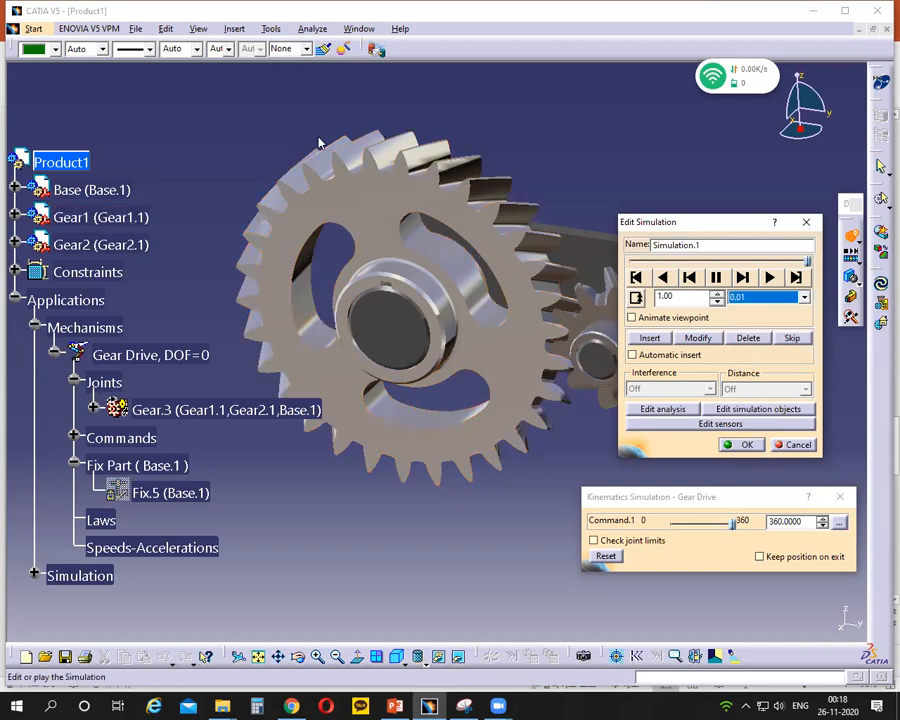
left_click(769, 277)
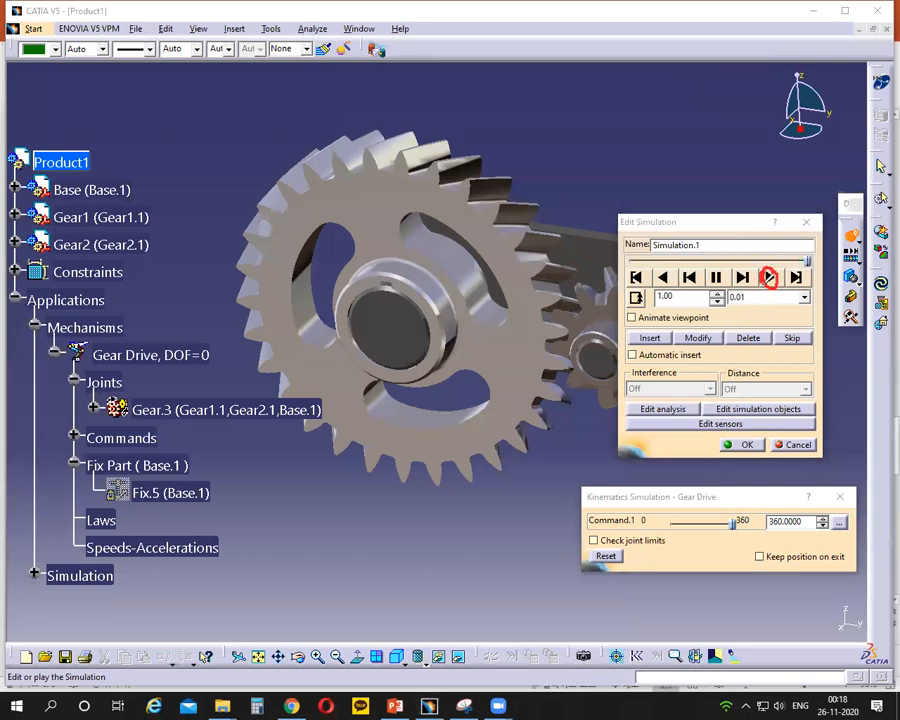
left_click(806, 259)
left_click(576, 124)
mouse_move(632, 266)
left_mouse_down()
mouse_move(638, 289)
mouse_move(633, 267)
left_mouse_up()
left_click(601, 137)
left_click(236, 128)
- Check the start and end positions of Simulation.1 and play it from the start with both gears in view
left_click(637, 278)
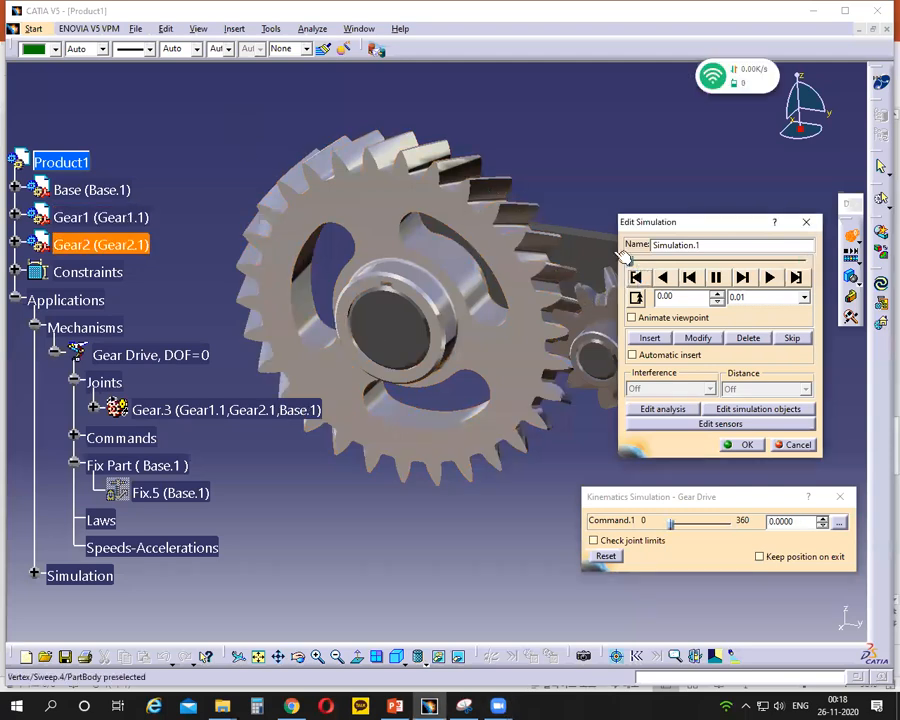
left_click(797, 278)
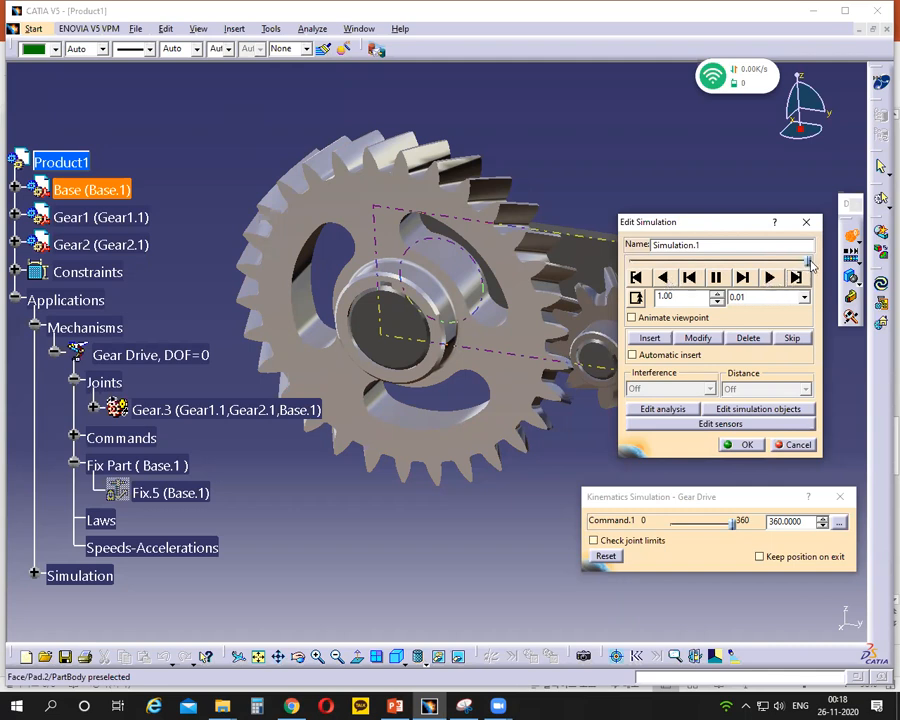
left_click(637, 278)
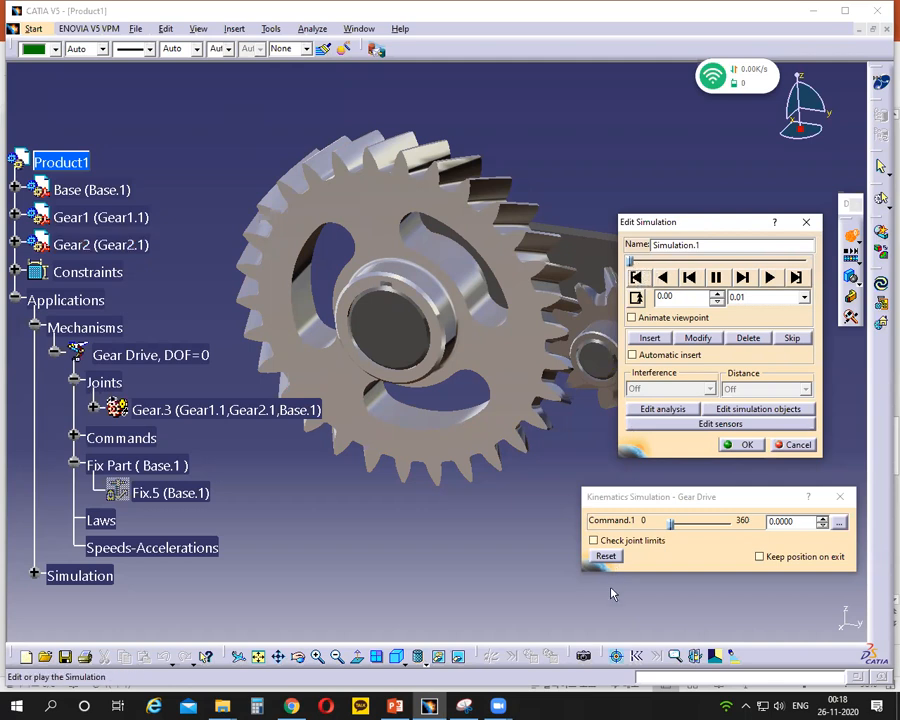
left_click(770, 278)
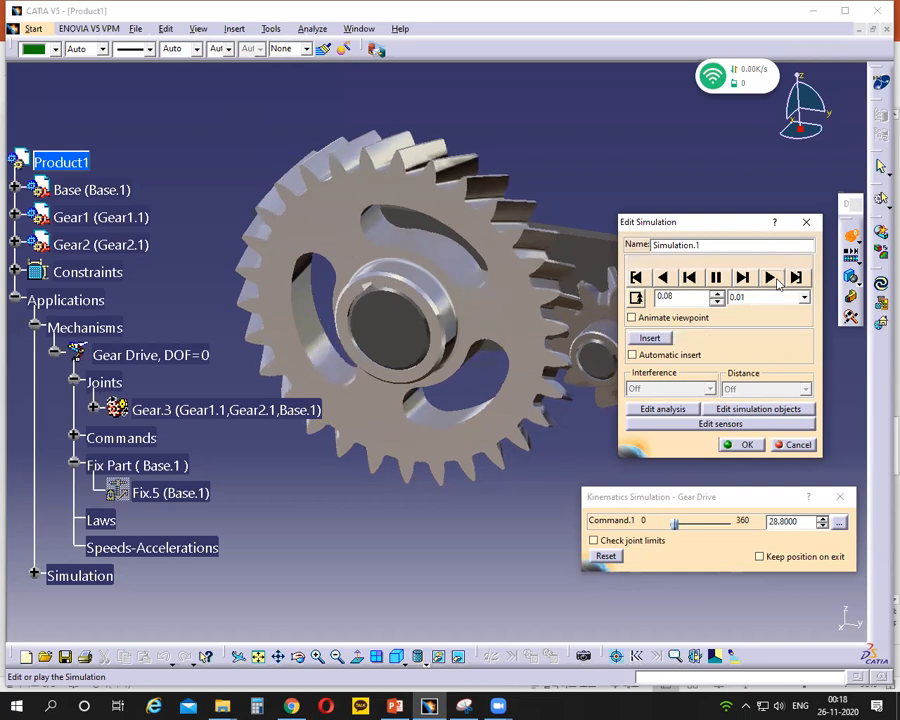
left_click_drag(704, 229, 783, 220)
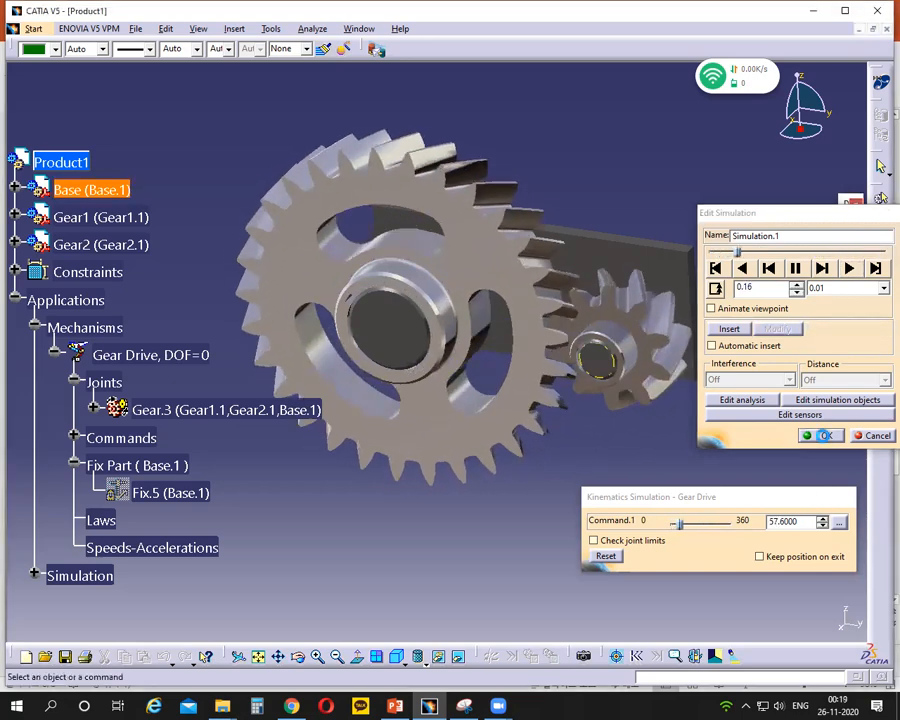
- Accept the simulation edits, load Simulation.1 into the Simulation Player and switch its loop mode to continuous looping
left_click(825, 436)
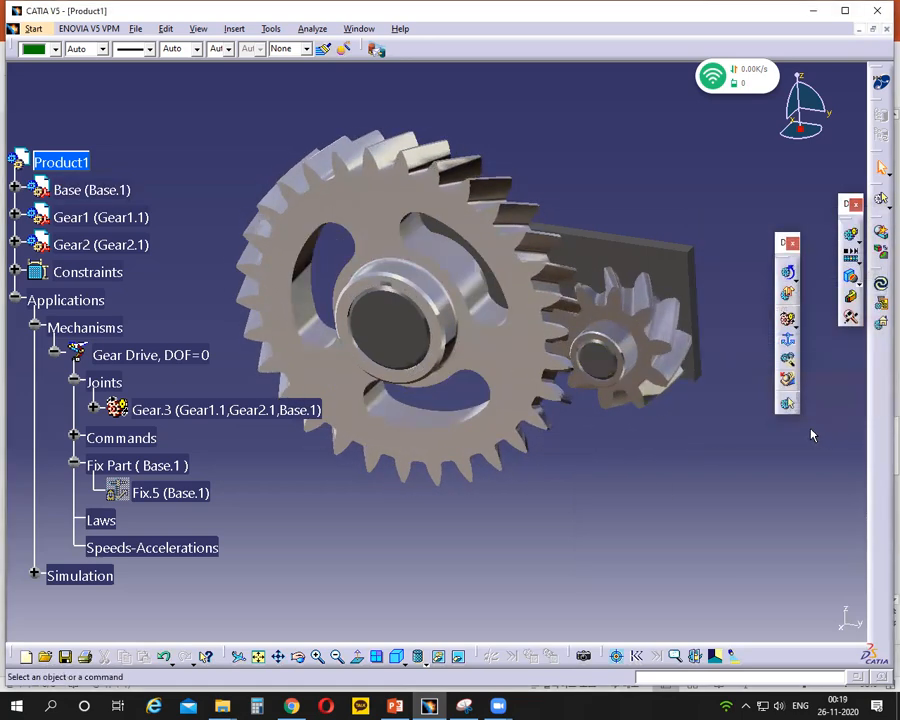
left_click(34, 575)
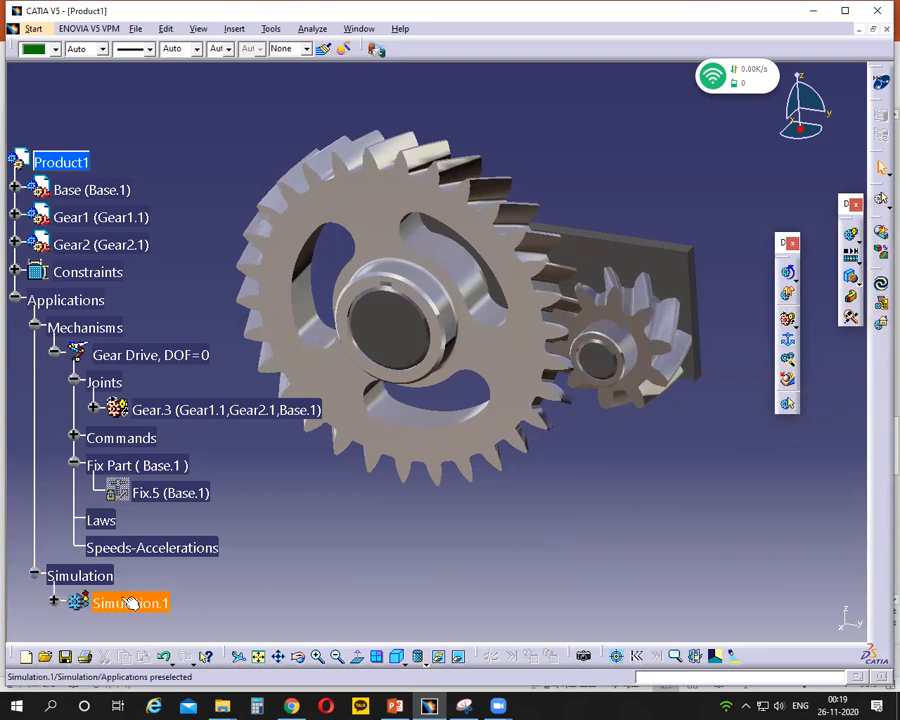
left_click(122, 600)
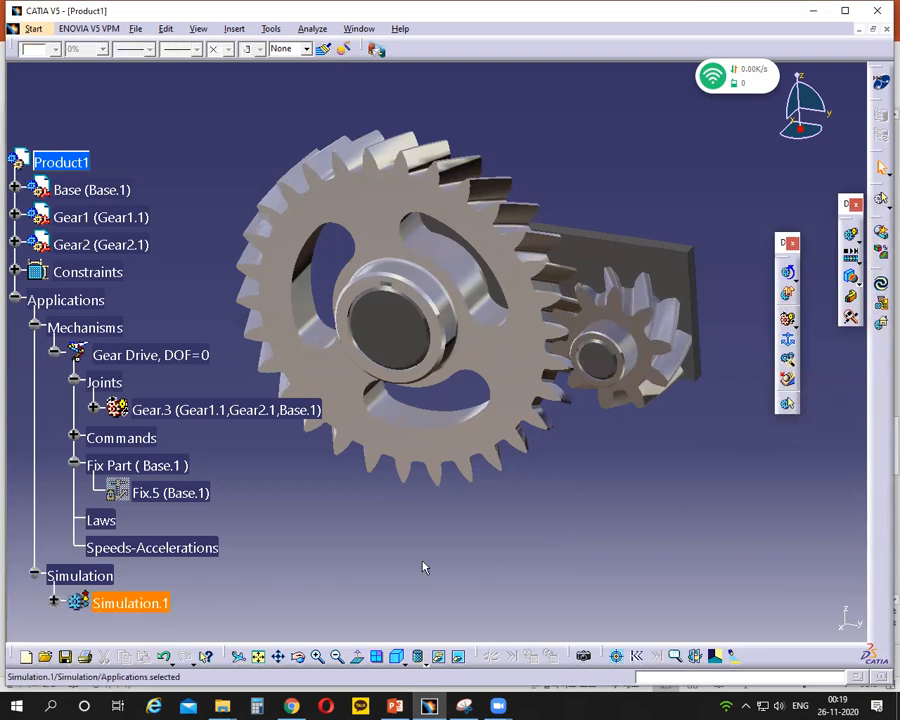
left_click(849, 264)
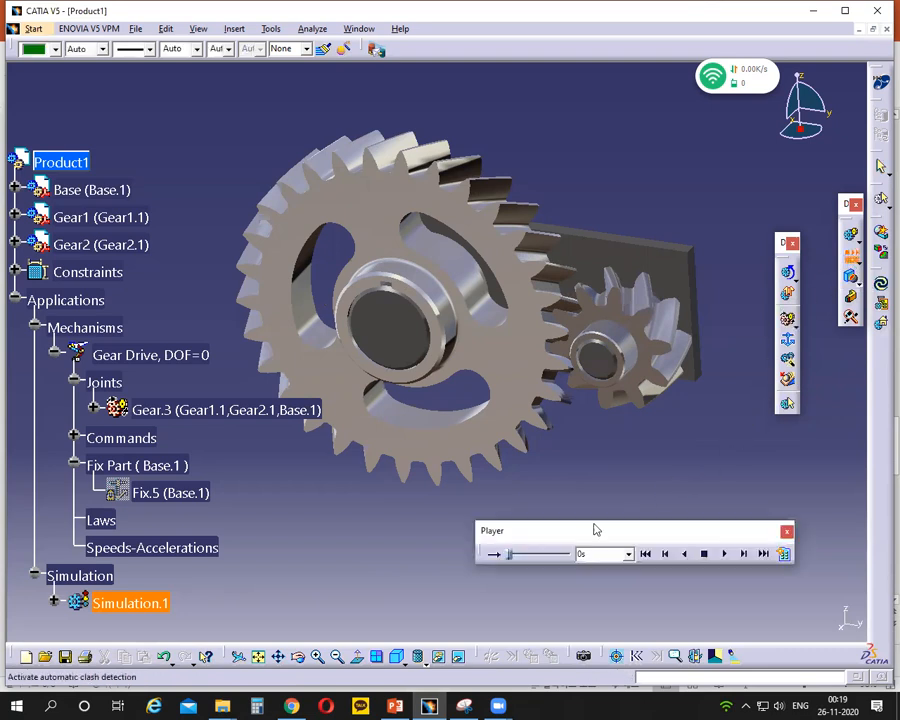
left_click(494, 554)
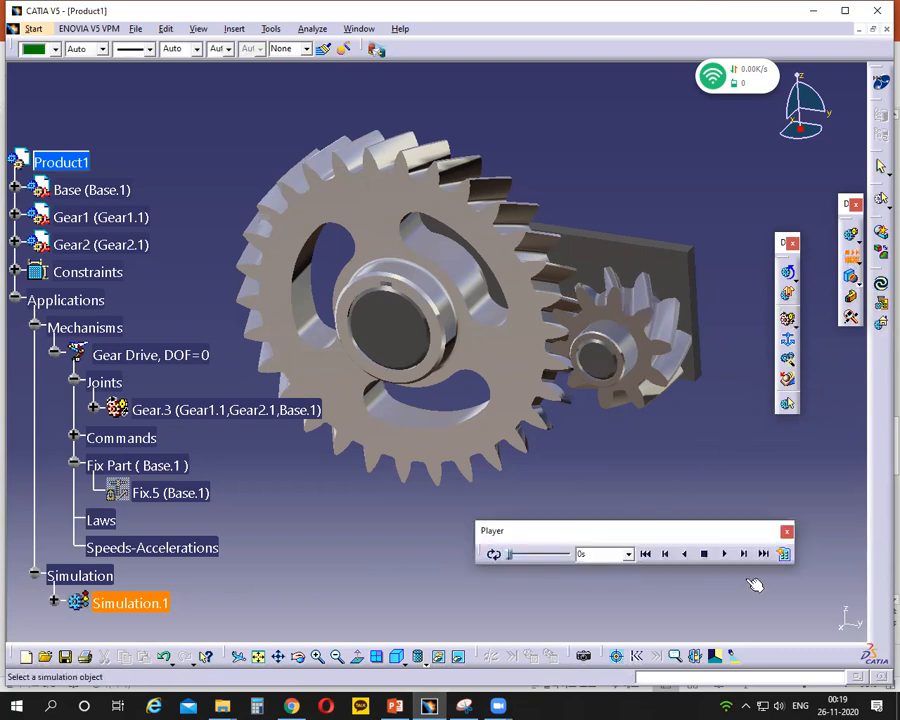
- Set the player's sampling step to 0.001 s and play Simulation.1 forward
left_click(785, 555)
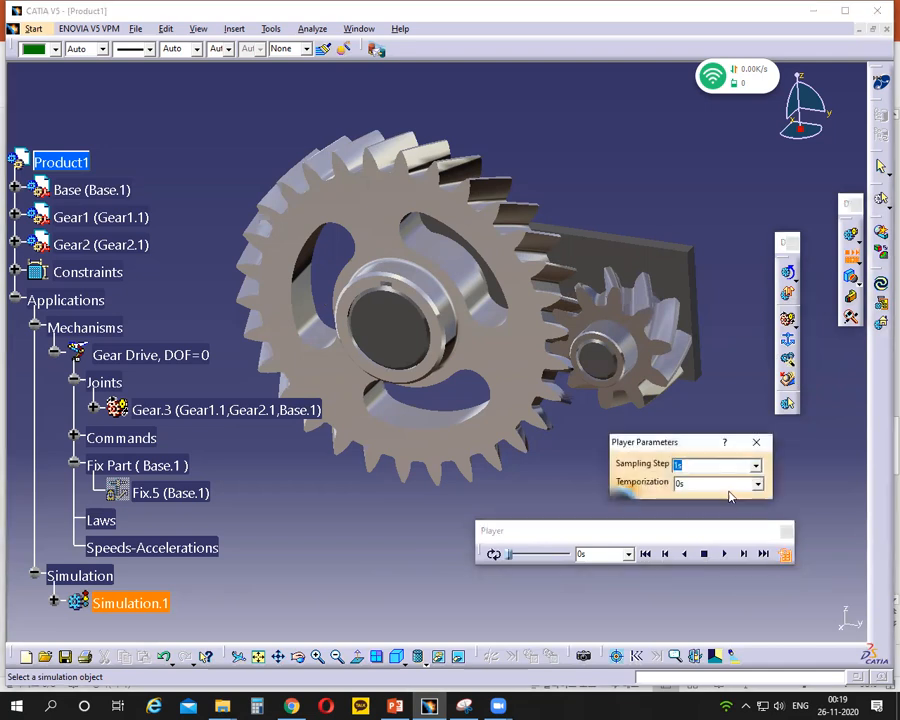
type("0.001")
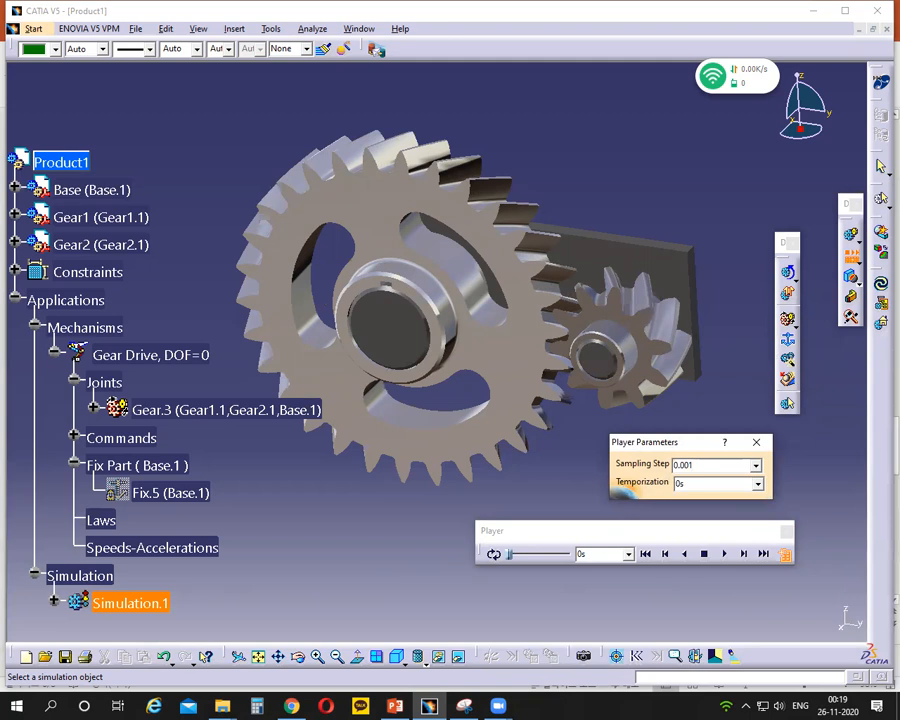
key("Return")
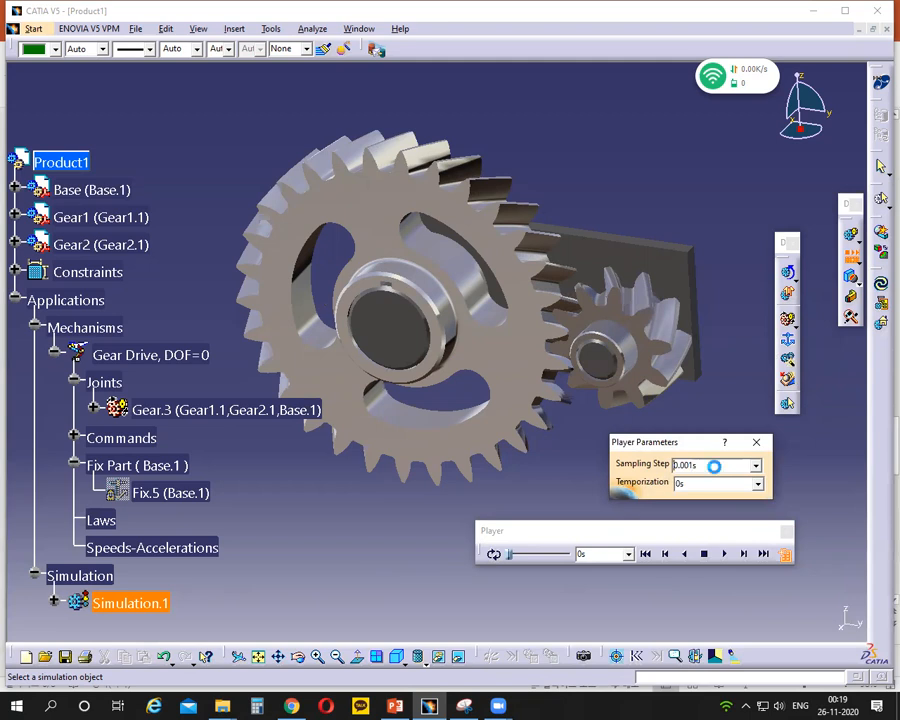
left_click(726, 558)
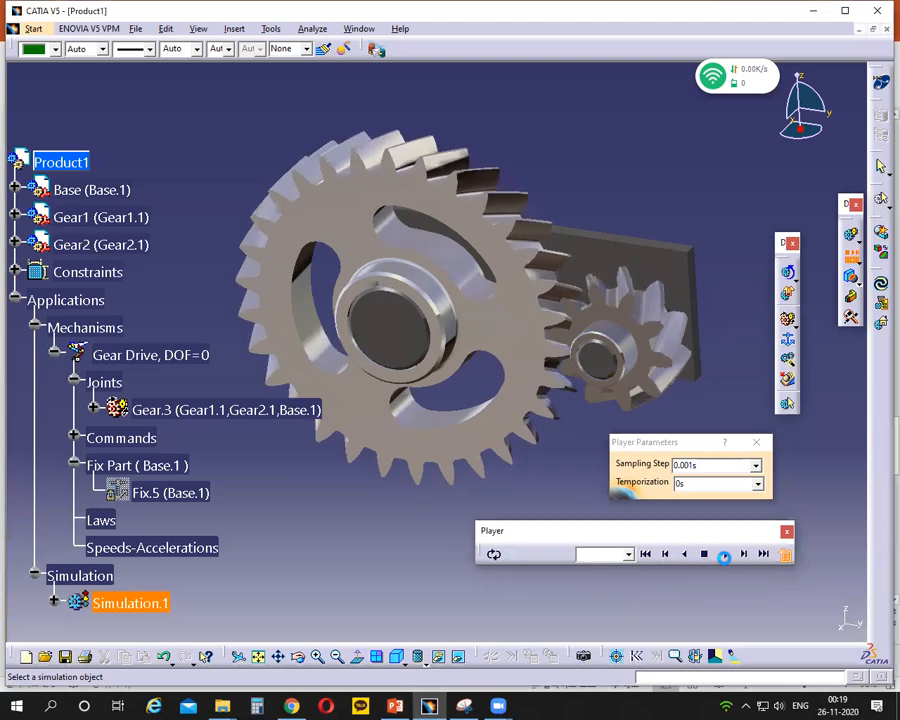